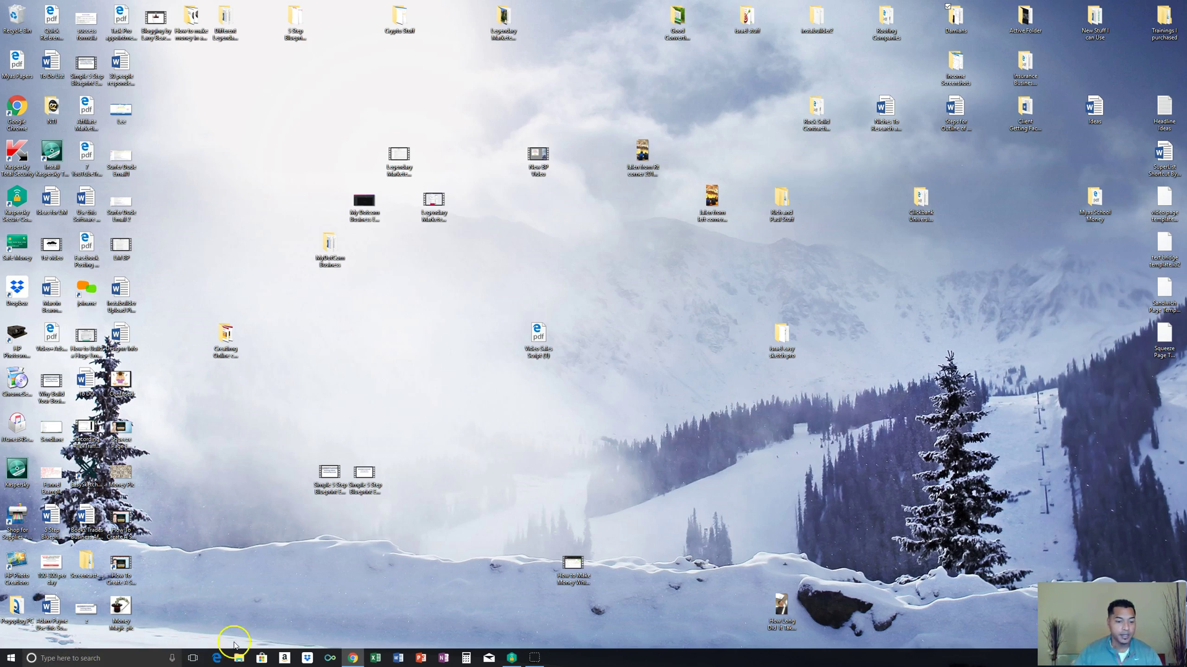
Step: Open a new Google Chrome window and maximize it to full screen
right_click(353, 659)
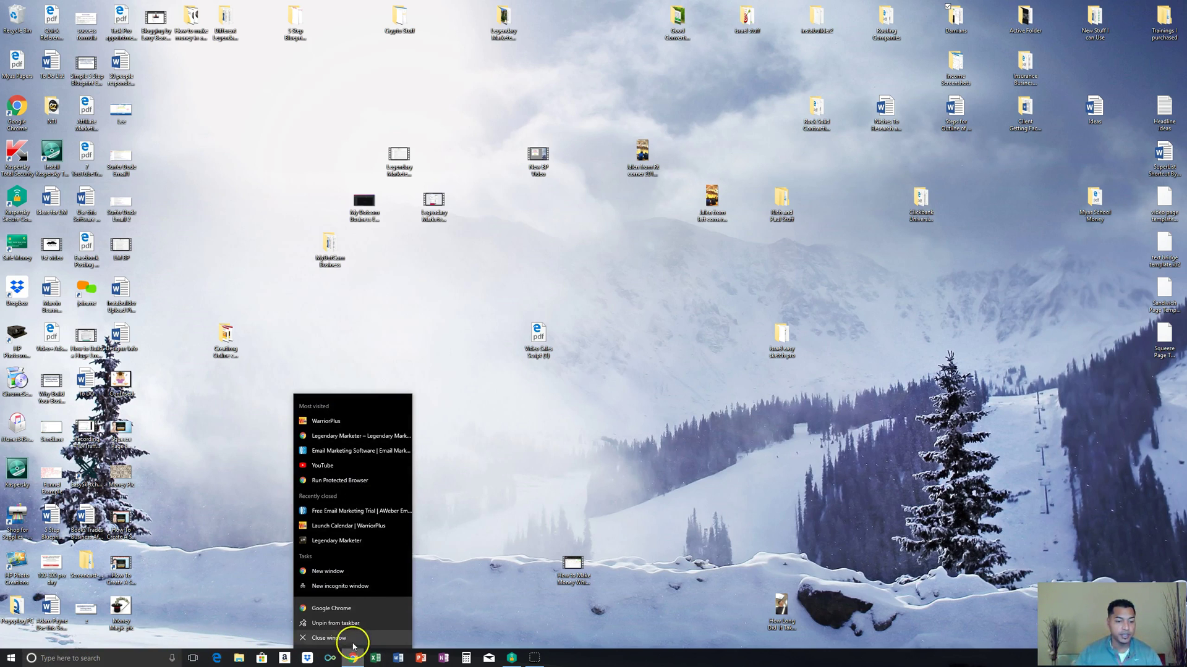
click(353, 615)
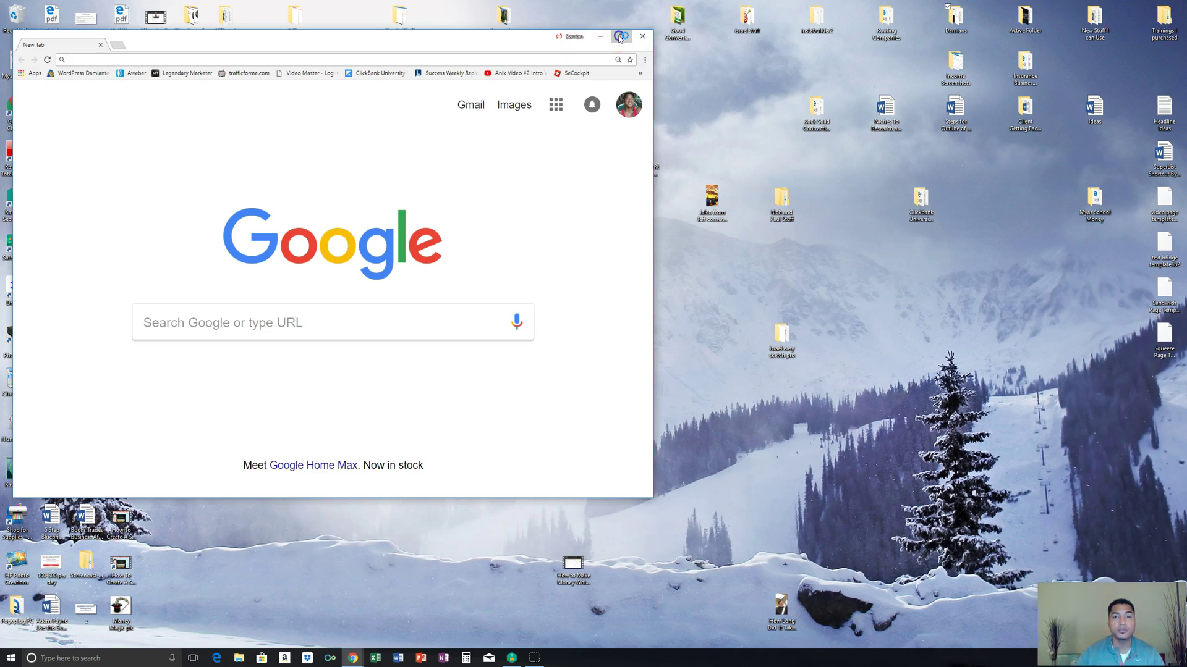
click(621, 36)
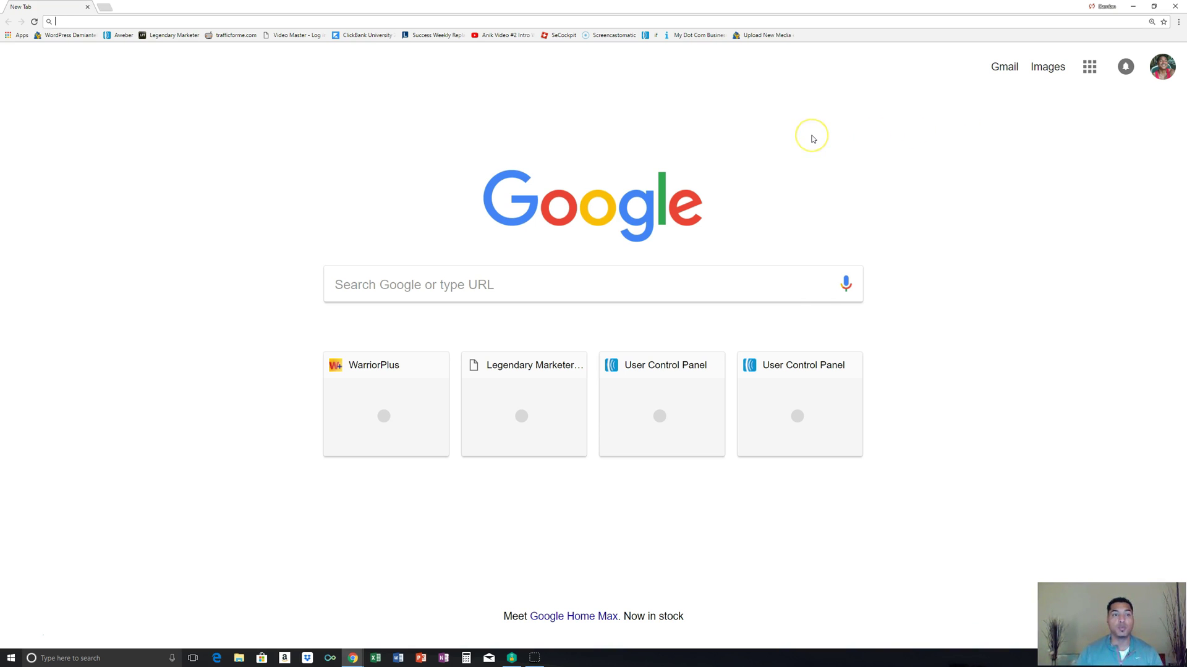
Step: Load aweber.com and go to its free-trial sign-up form
text(awe)
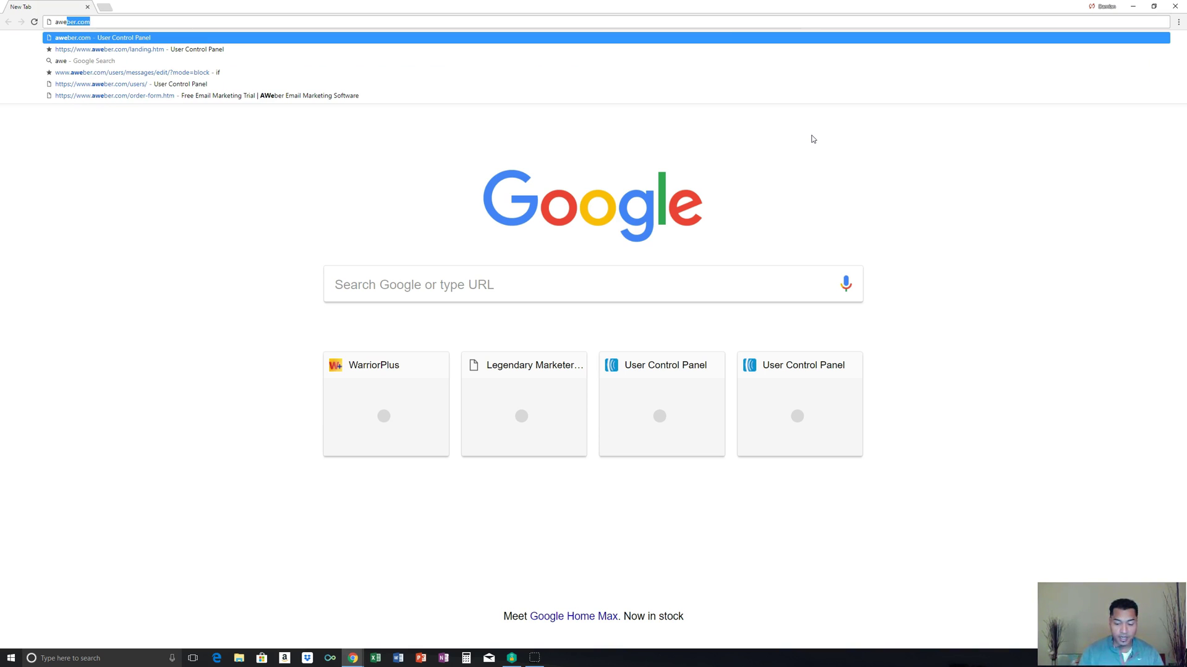
key(Return)
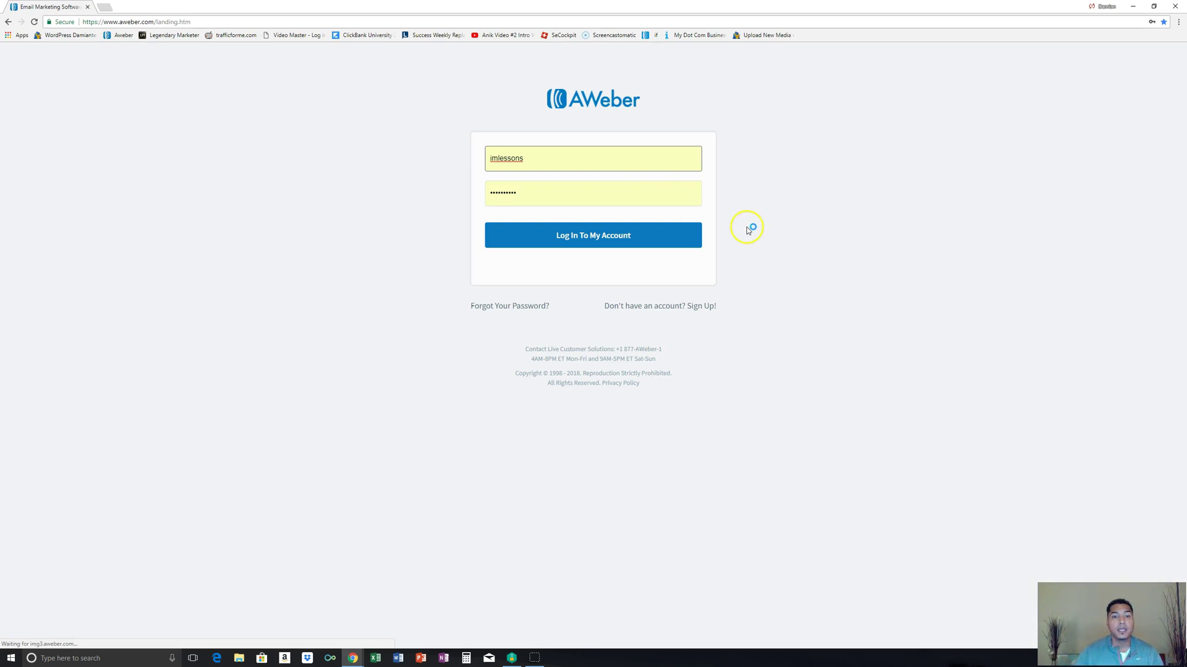
click(654, 313)
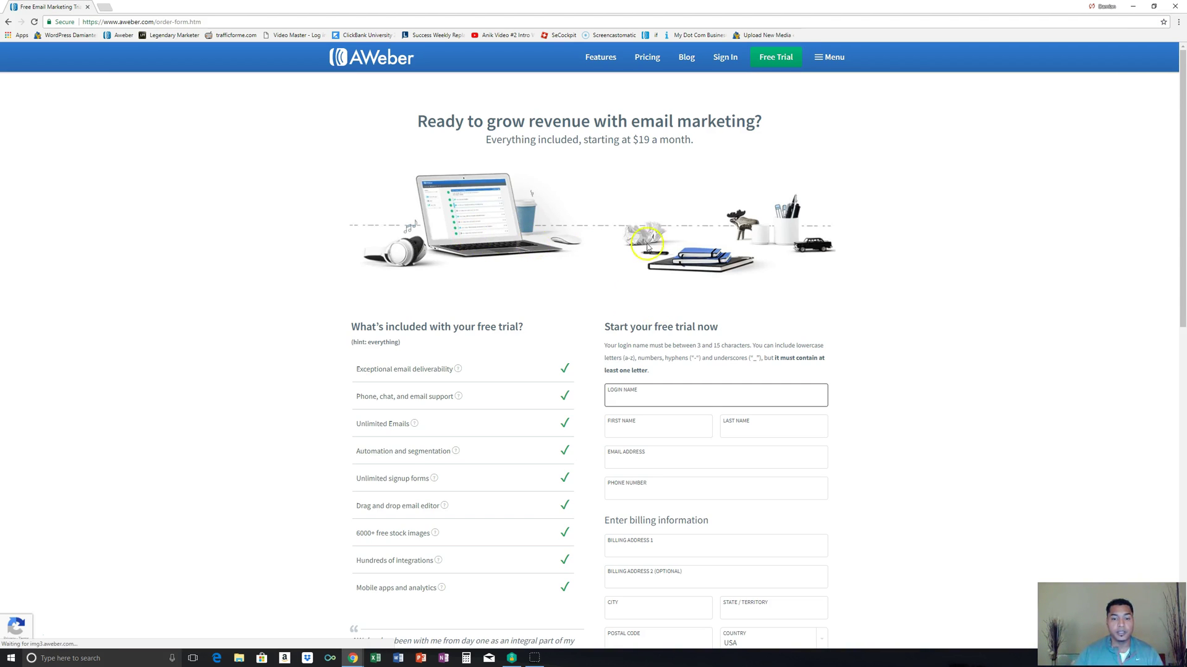
Step: Enter a login name in the free-trial order form, adjusting it until accepted
scroll(647, 246, down, 3)
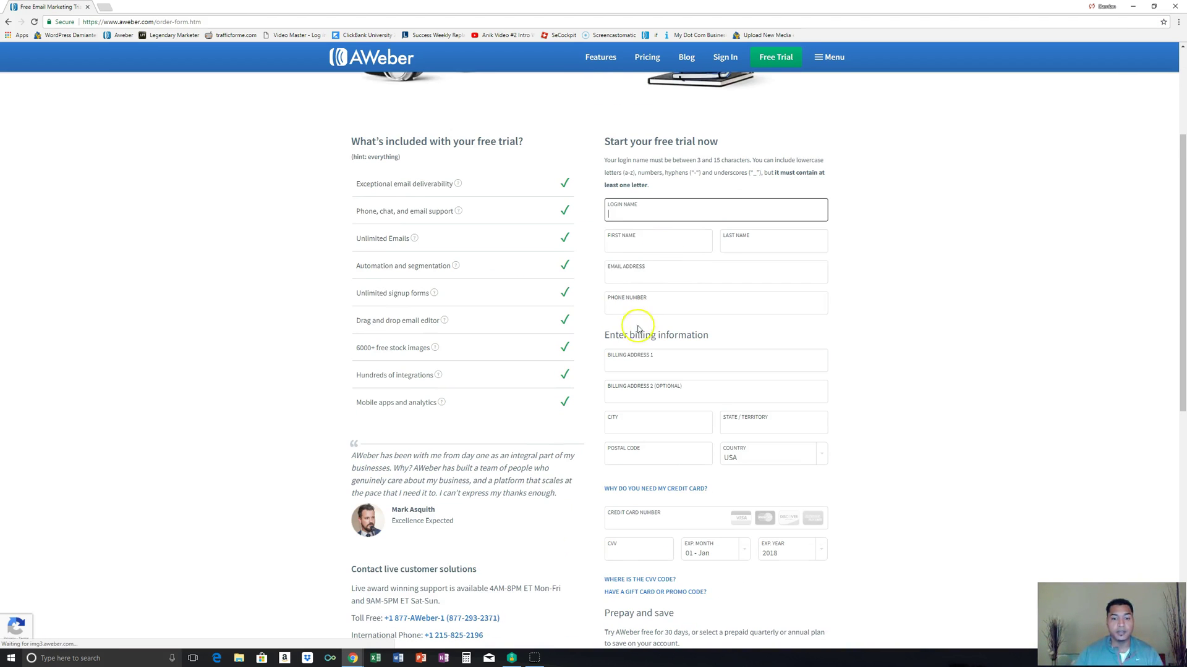
click(1148, 179)
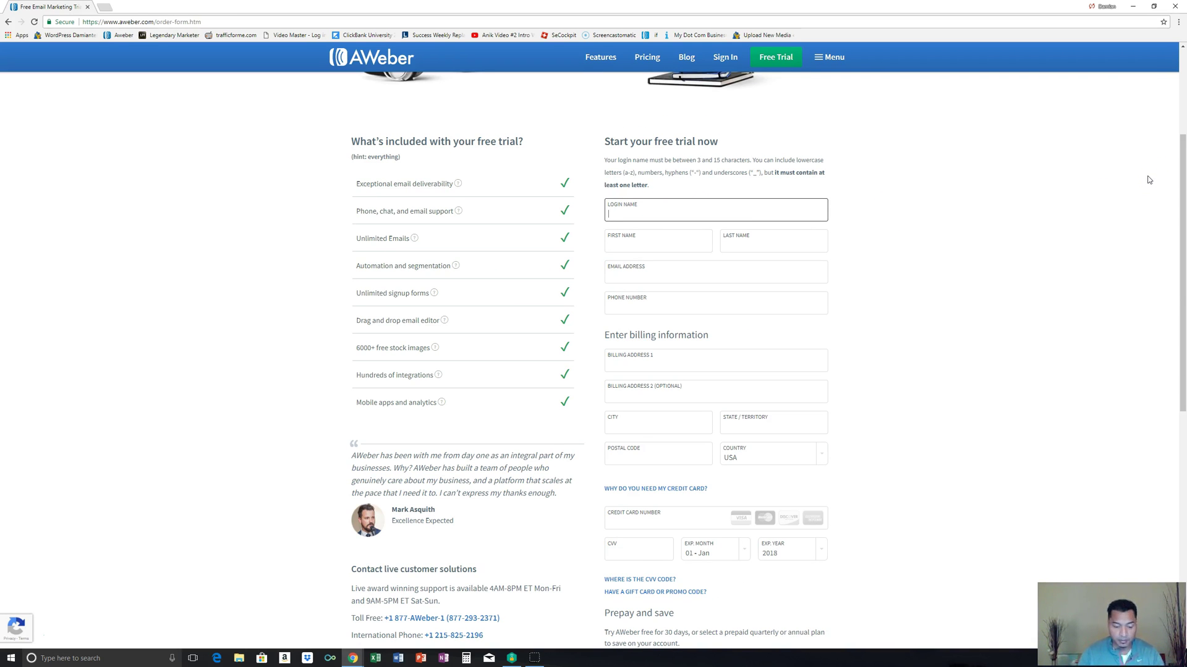
text(test)
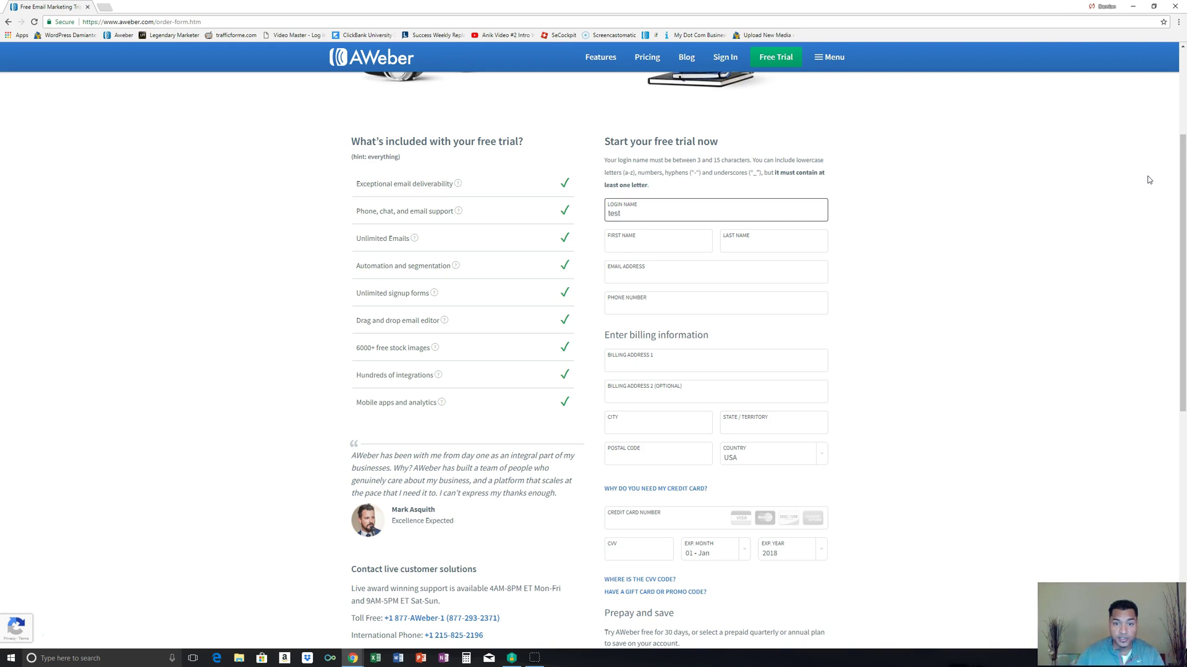
click(734, 278)
click(628, 214)
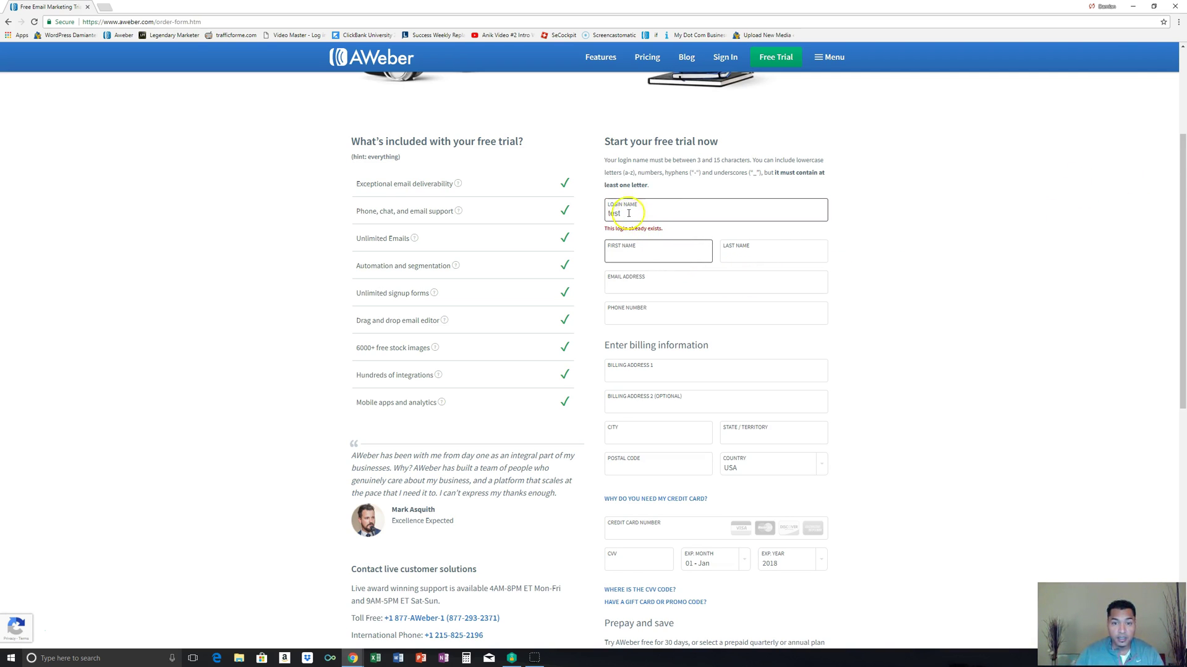
text(1)
click(630, 242)
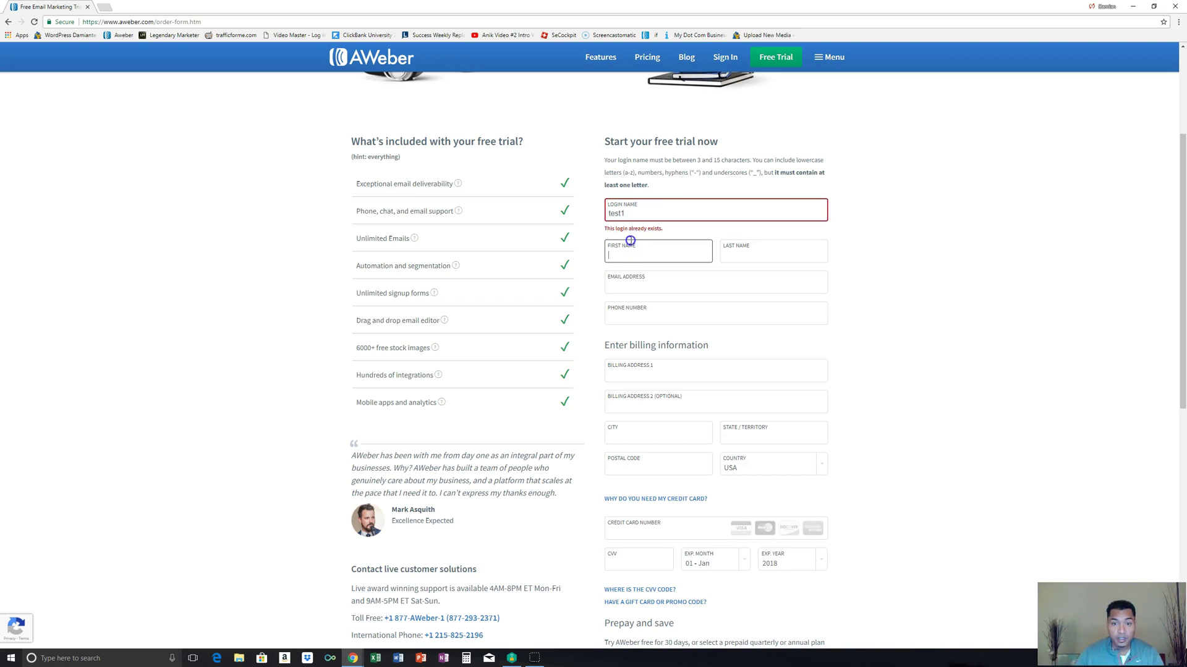
click(635, 211)
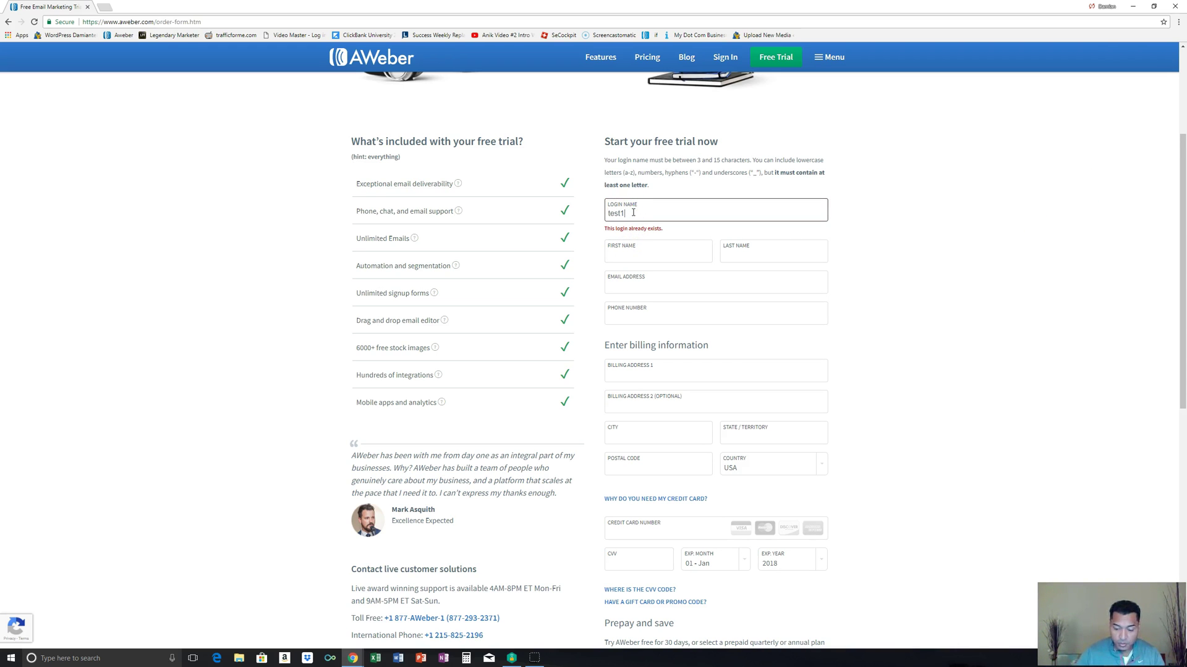
text(1)
key(BackSpace)
text(007)
click(632, 251)
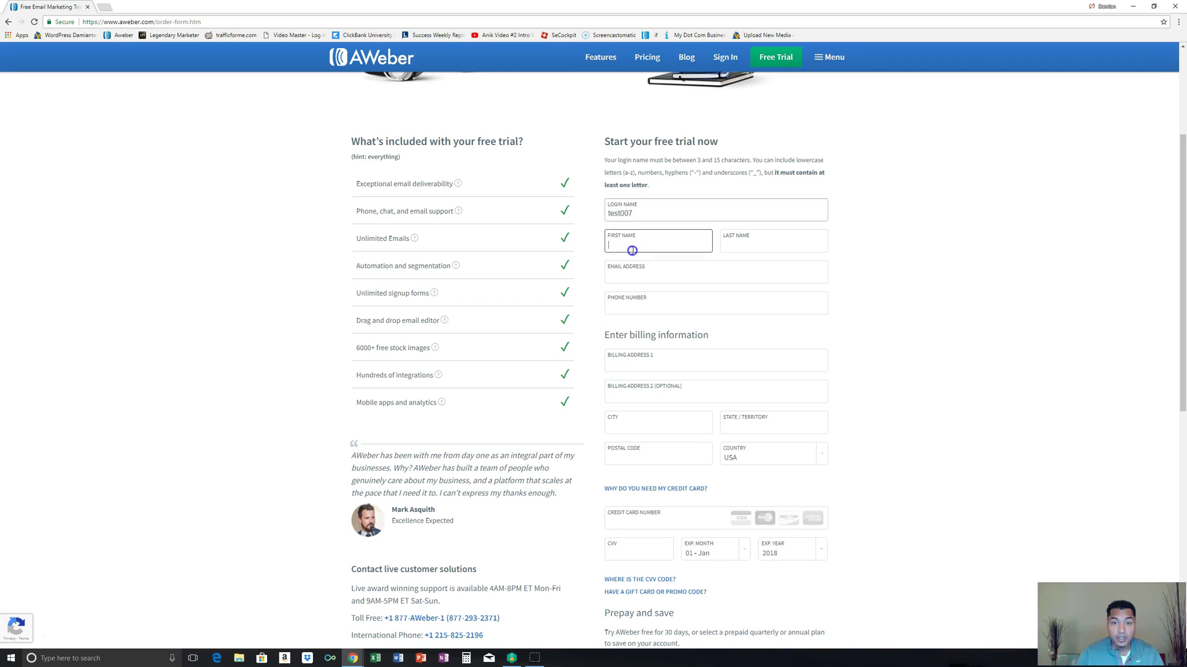
Step: Fill contact and billing fields from a saved autofill profile, then return to Sign In
text(Da)
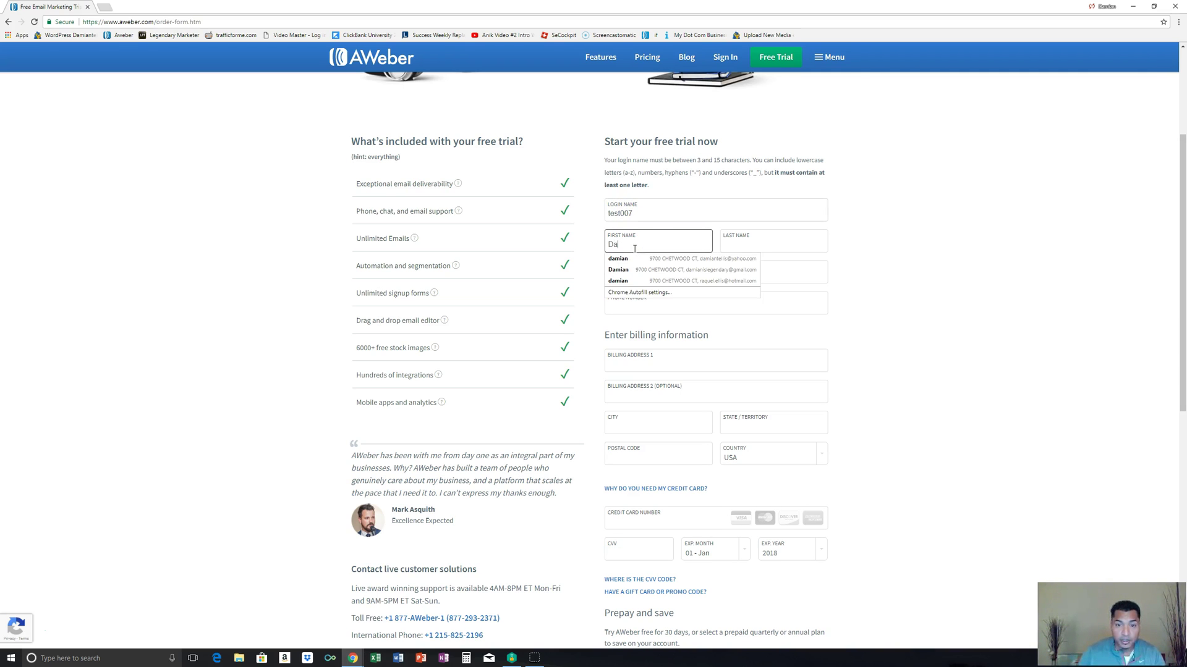
click(636, 269)
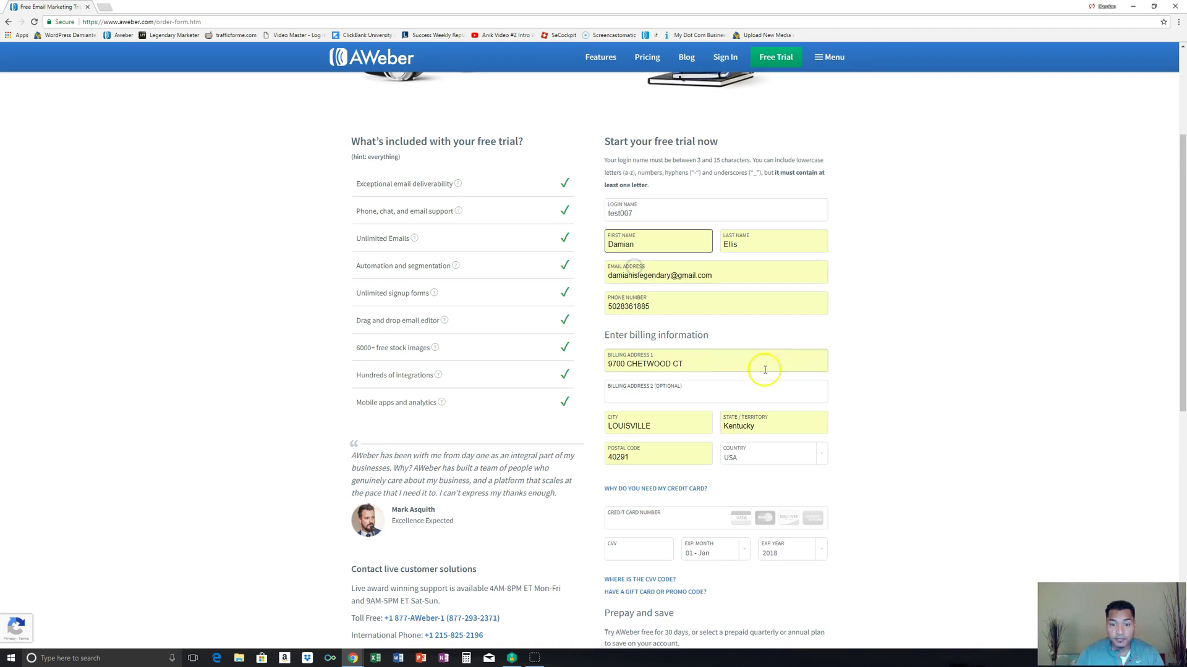
scroll(859, 383, down, 2)
click(621, 428)
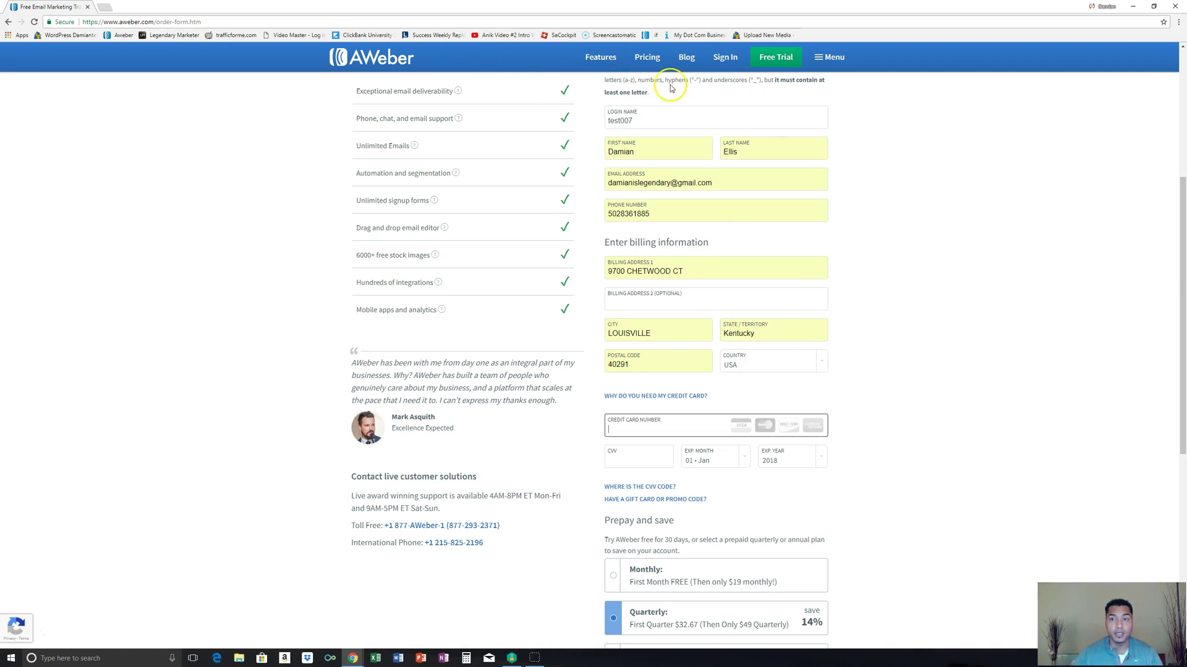
click(732, 56)
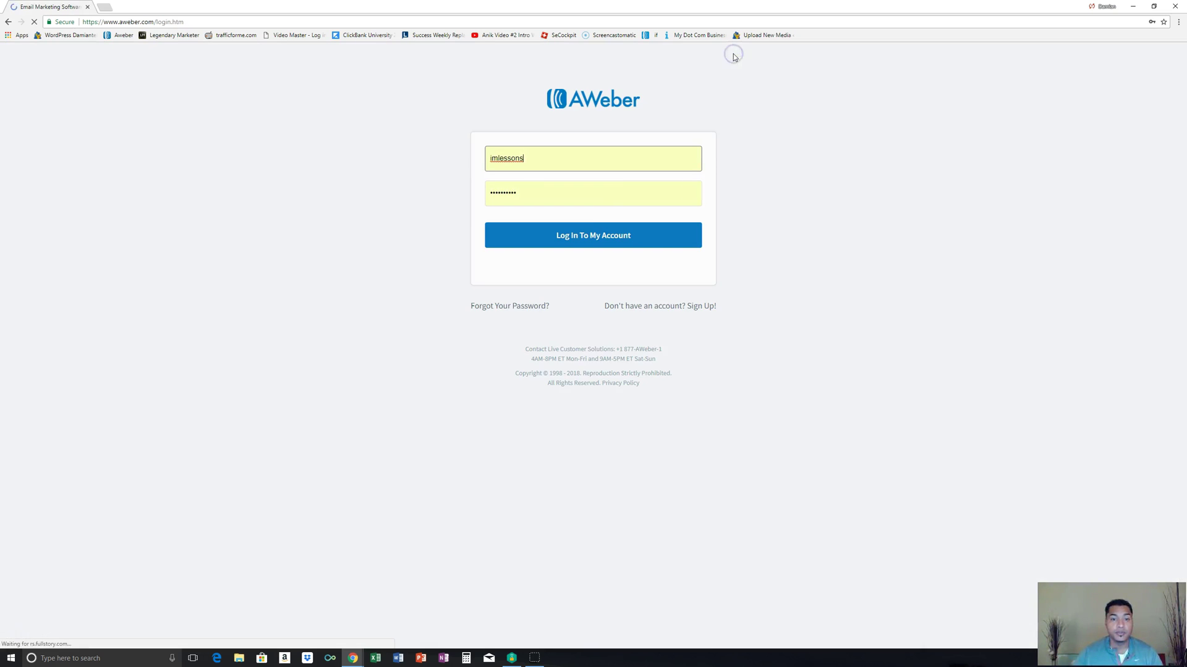
Step: Log into the AWeber account and start a new list from Manage Lists
click(605, 231)
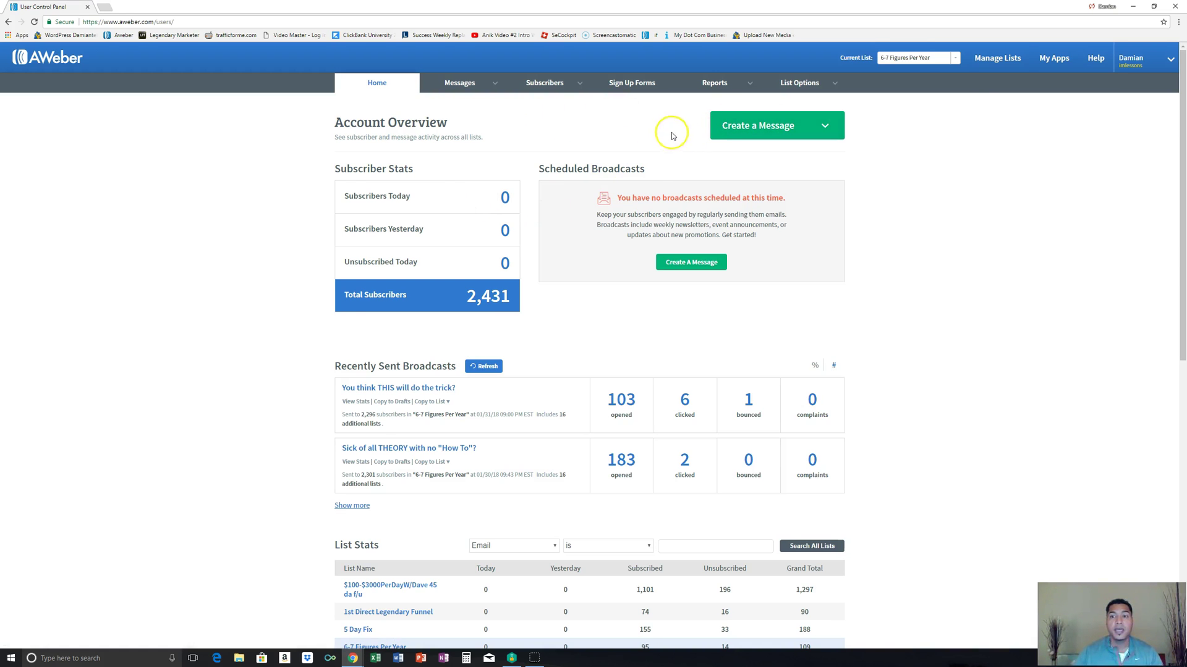
click(989, 60)
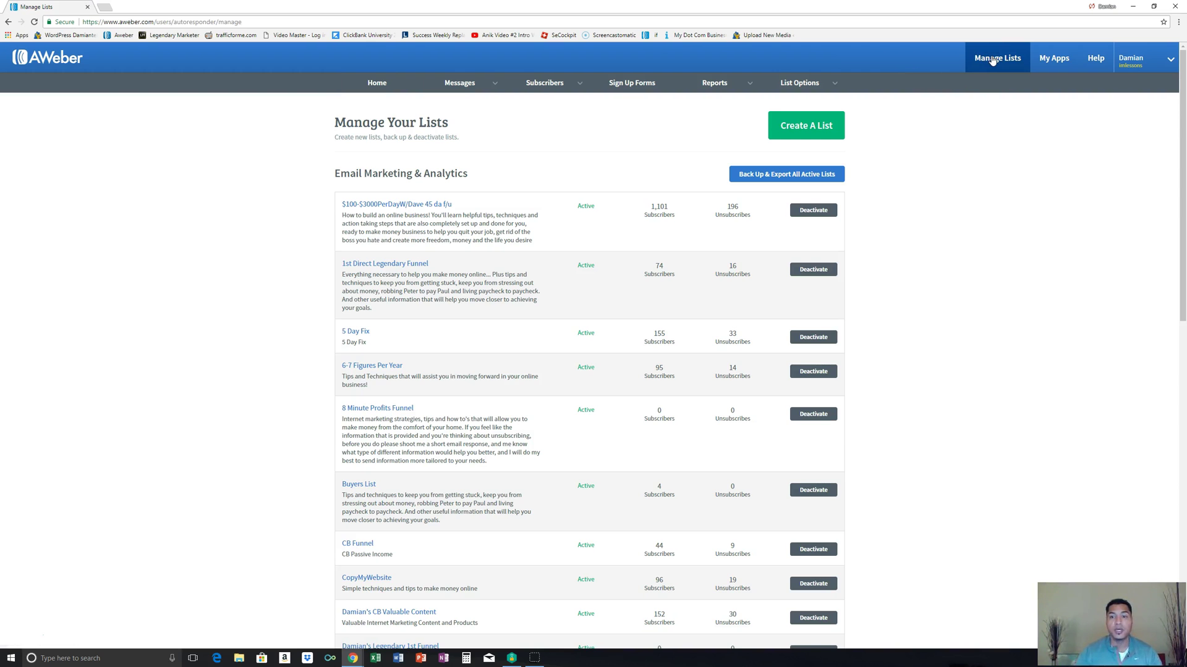
click(804, 131)
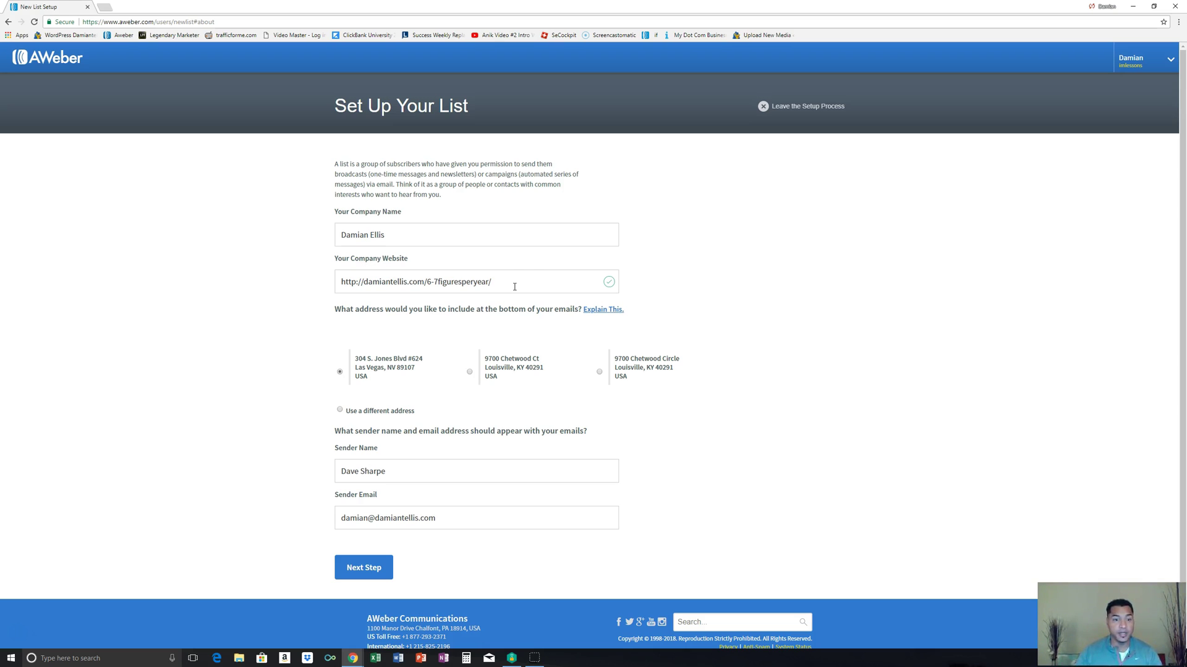
Step: Replace the list's Sender Name with the account owner's name and continue setup
click(523, 287)
scroll(484, 378, down, 1)
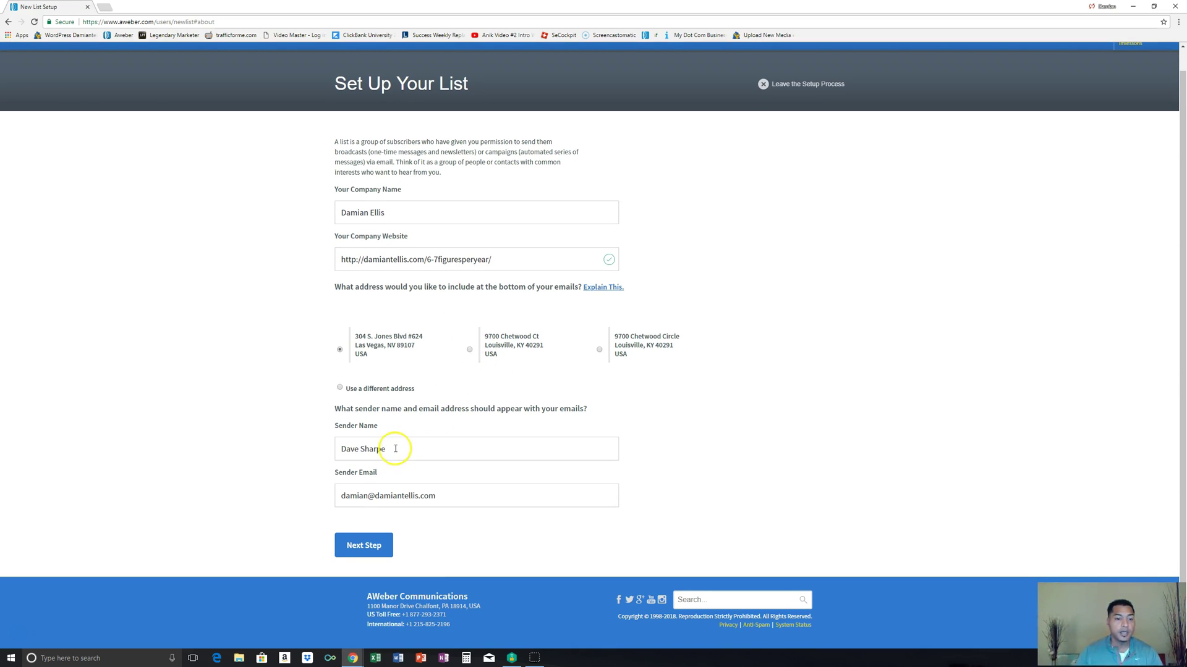
click(9, 22)
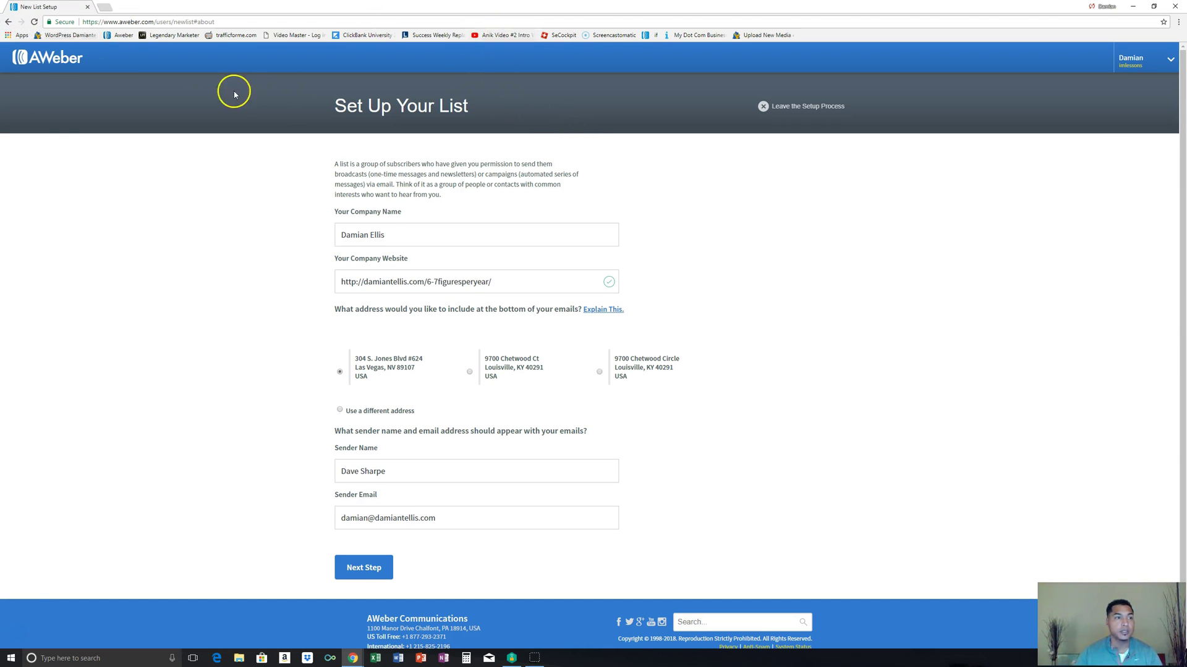
drag(397, 472, 323, 473)
text(D)
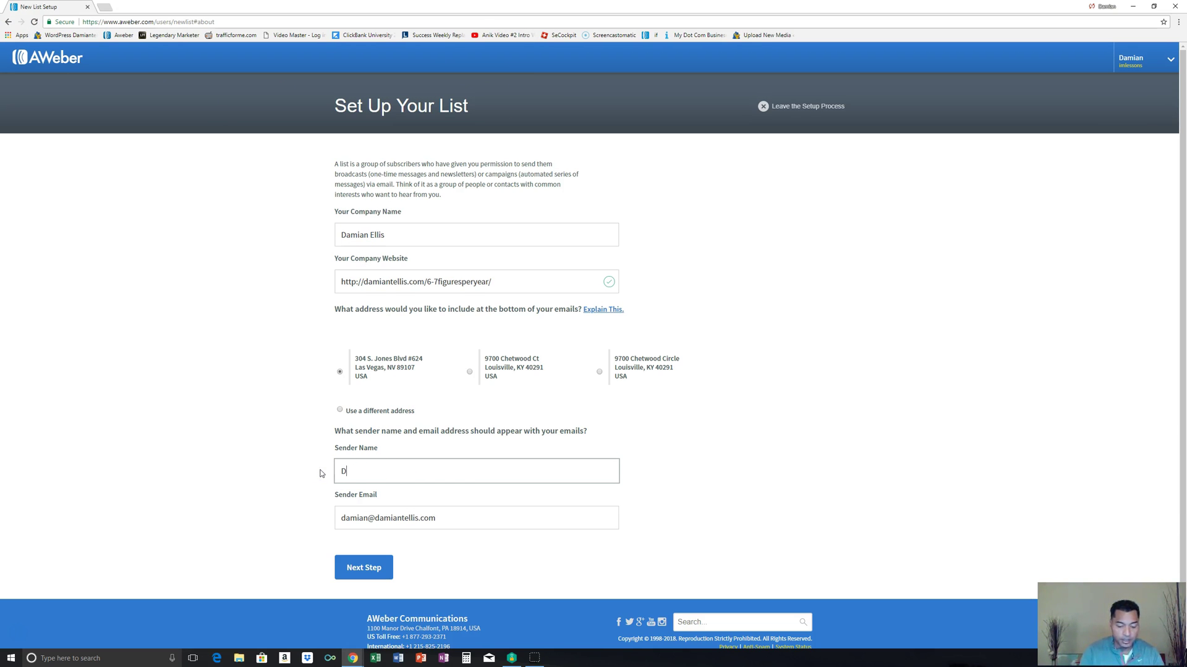
text(amian Ellis)
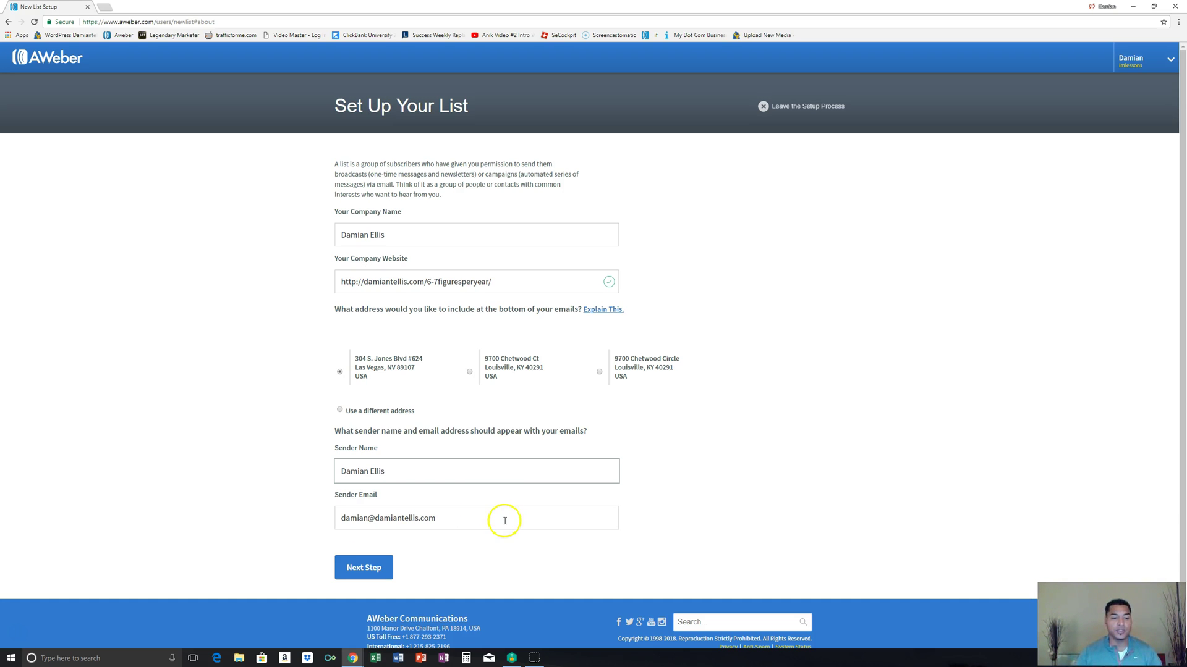
click(378, 566)
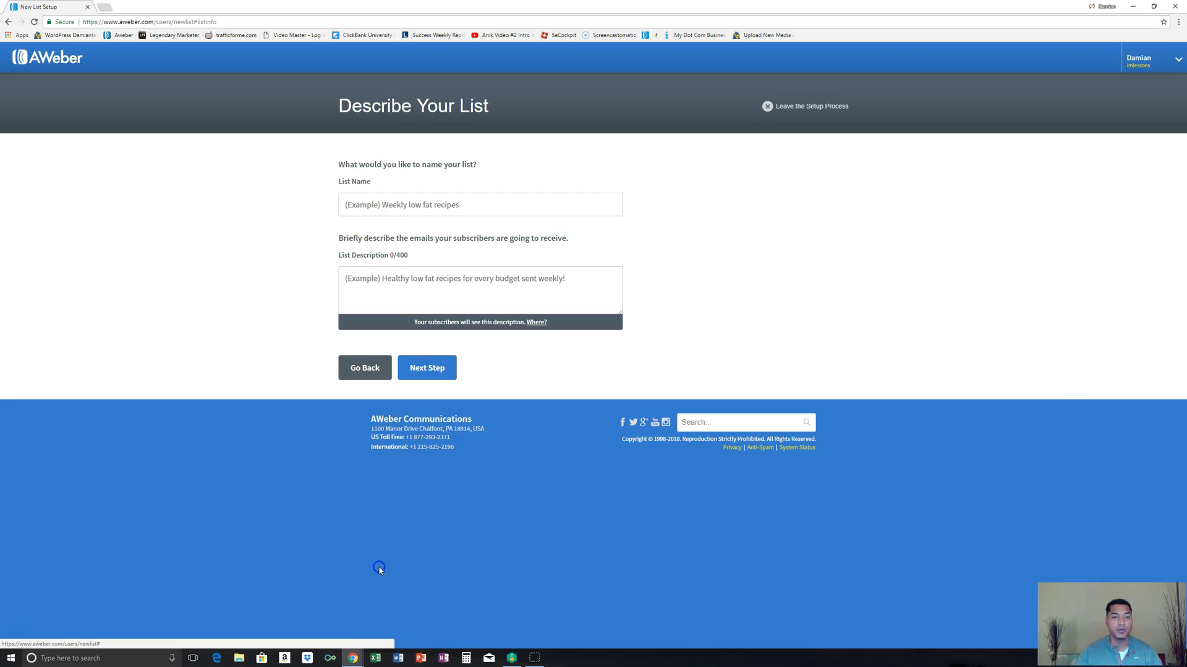
Step: Name the list Test007, describe it as 'Tools to help you further your online business!', and continue
click(473, 205)
text(Test)
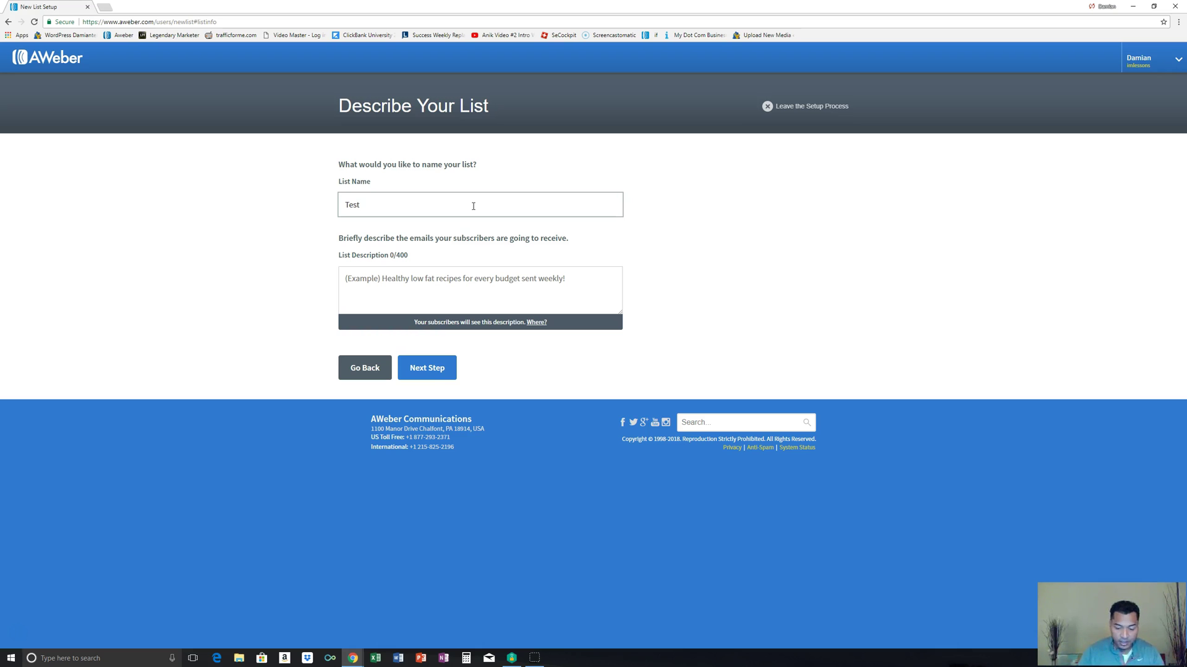
text(007)
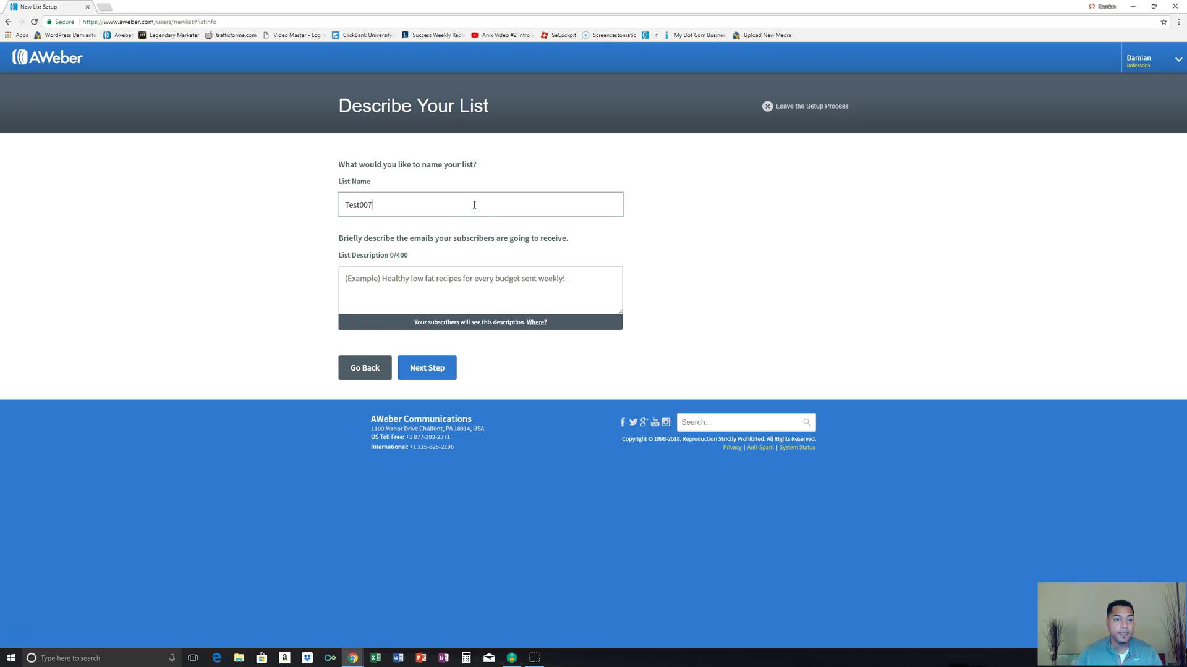
click(444, 285)
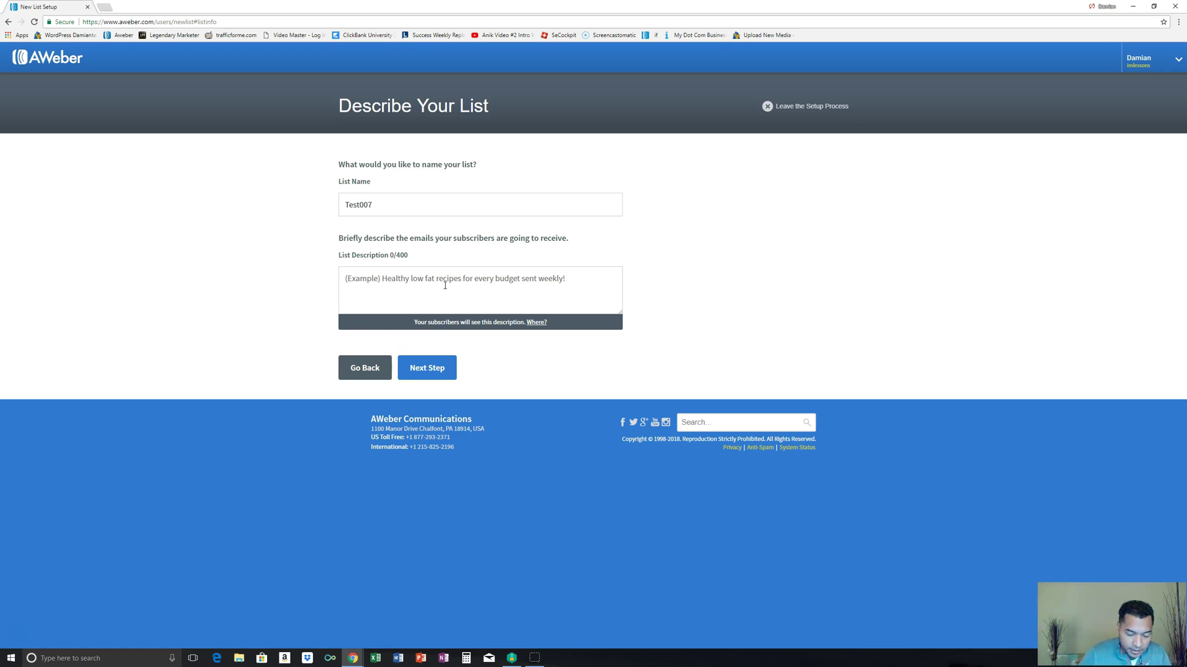
text(Too)
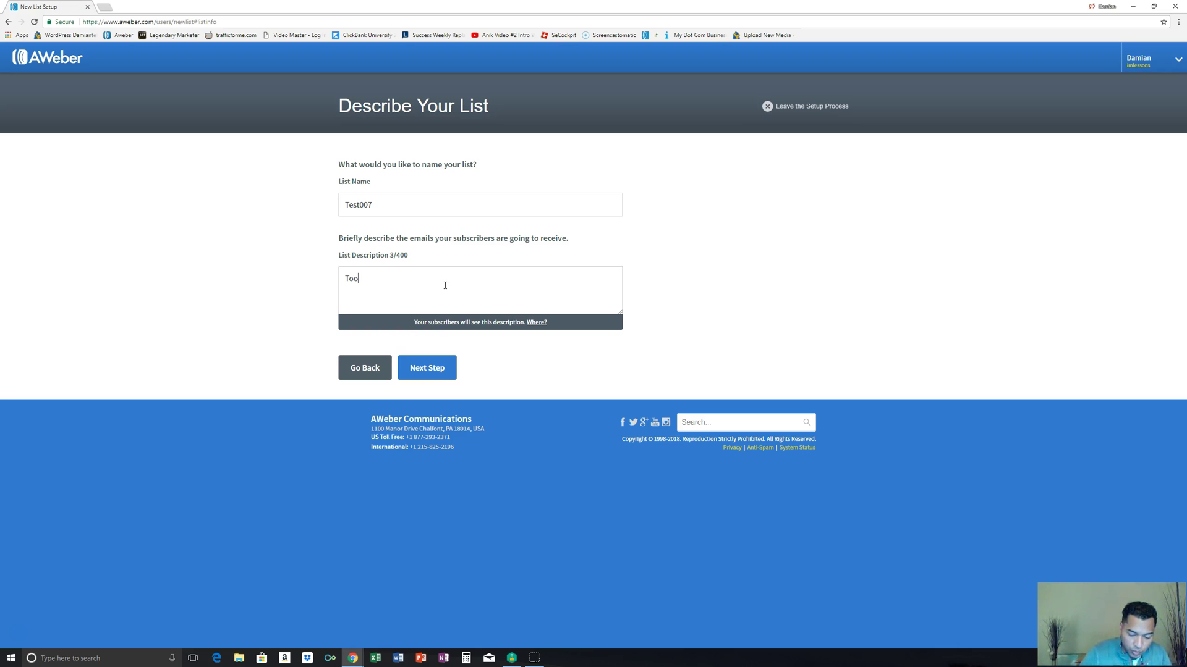
text(ls to he)
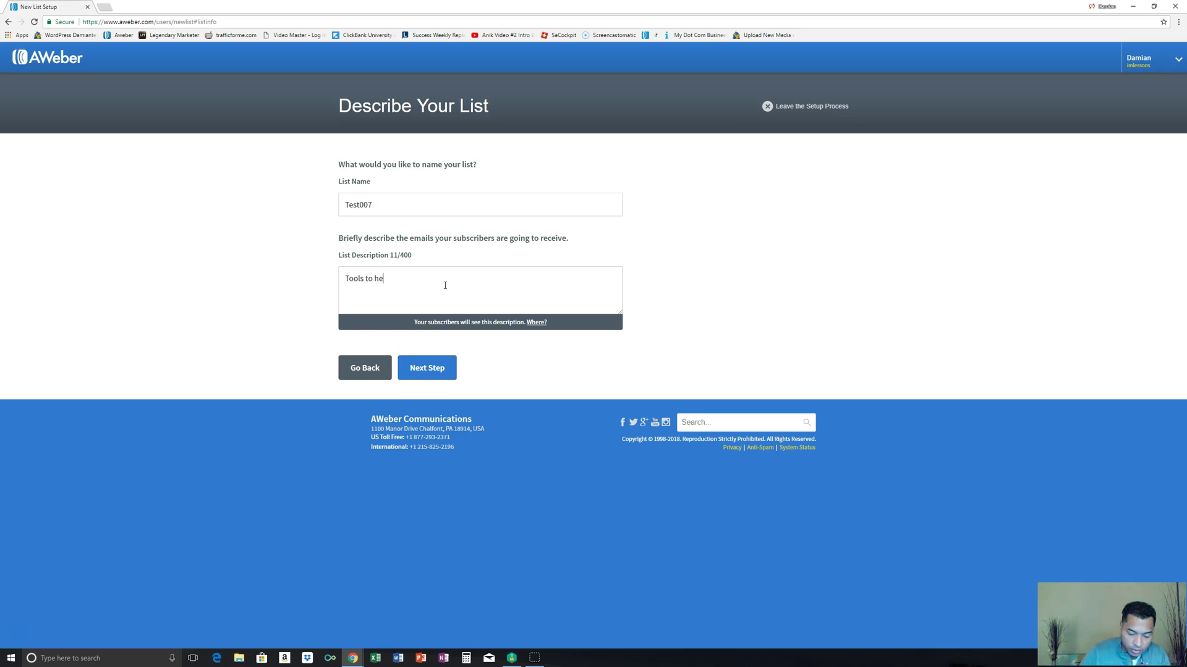
text(lp you fu)
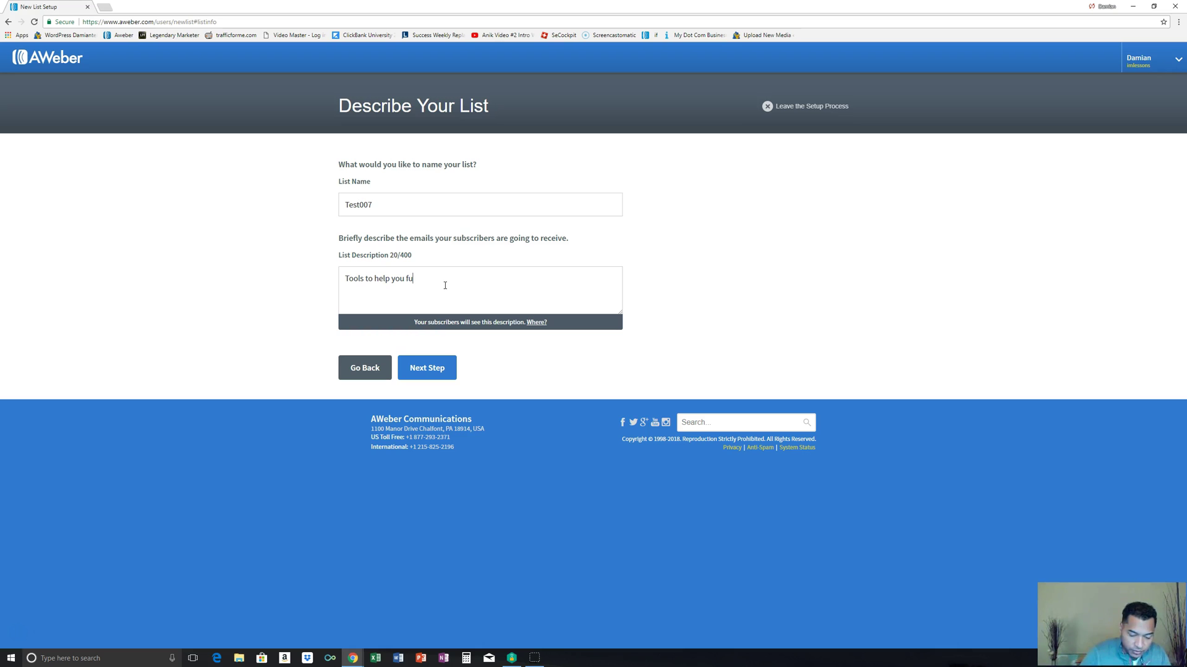
text(rther you)
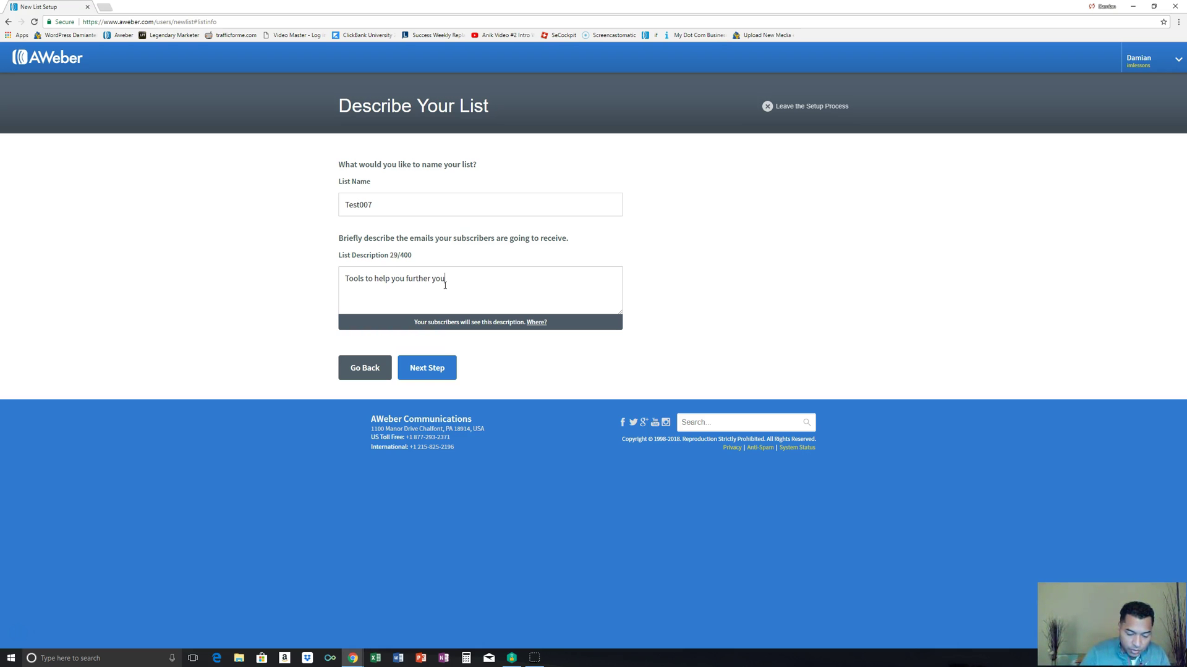
text(r online b)
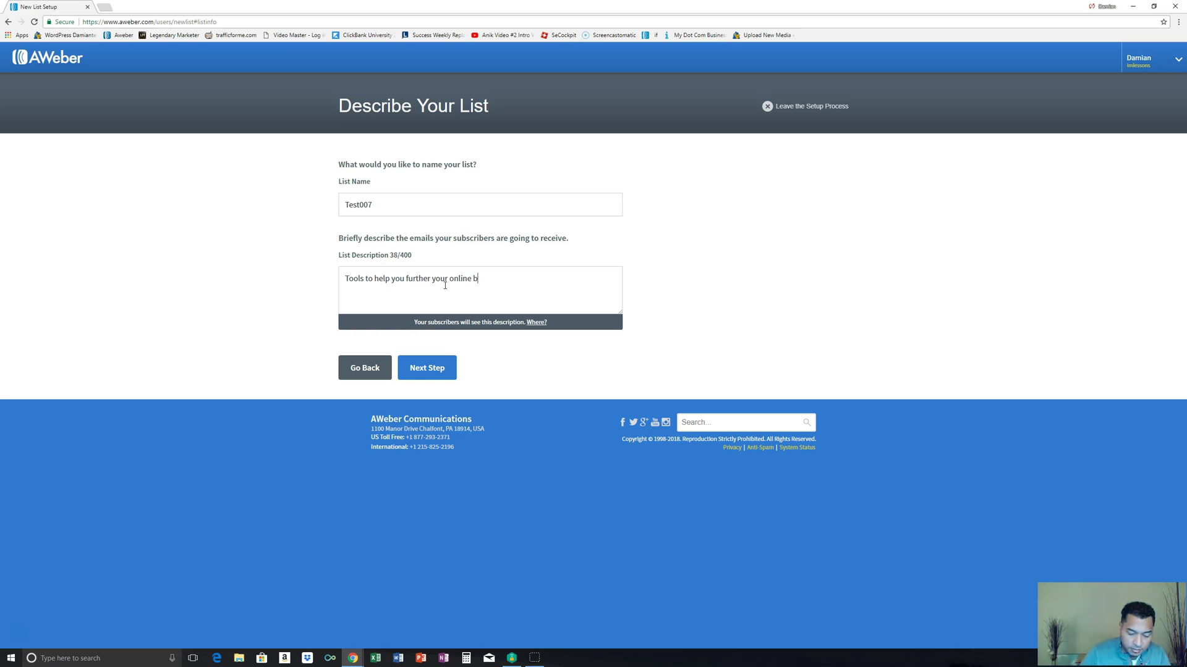
text(usiness!)
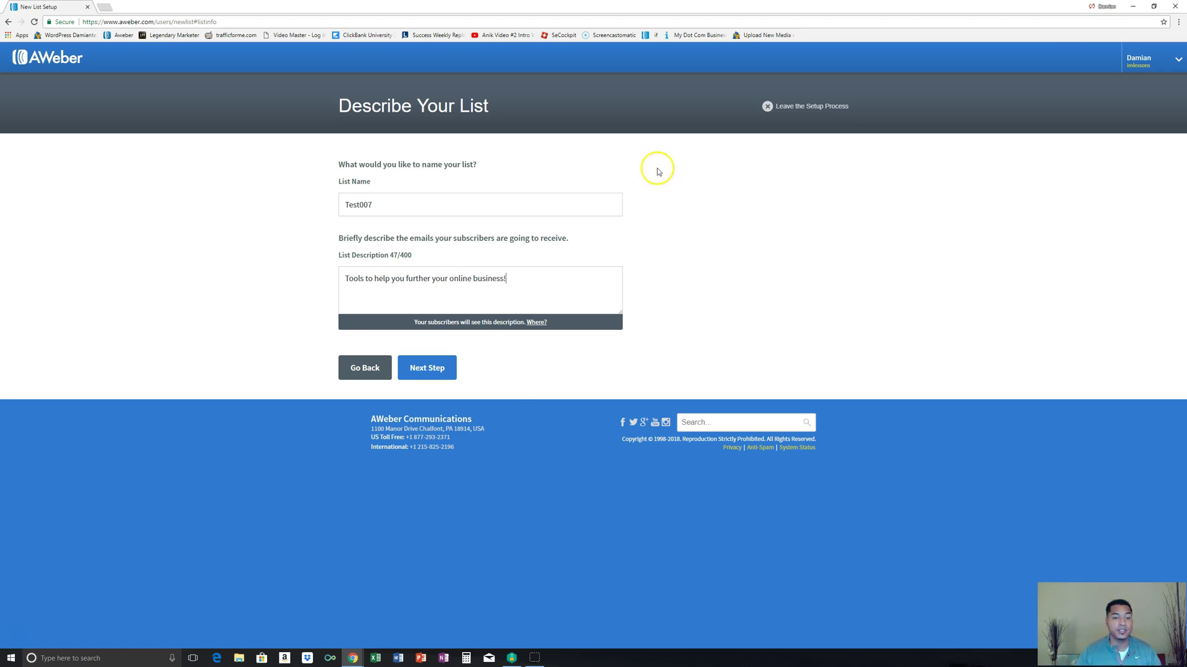
click(431, 367)
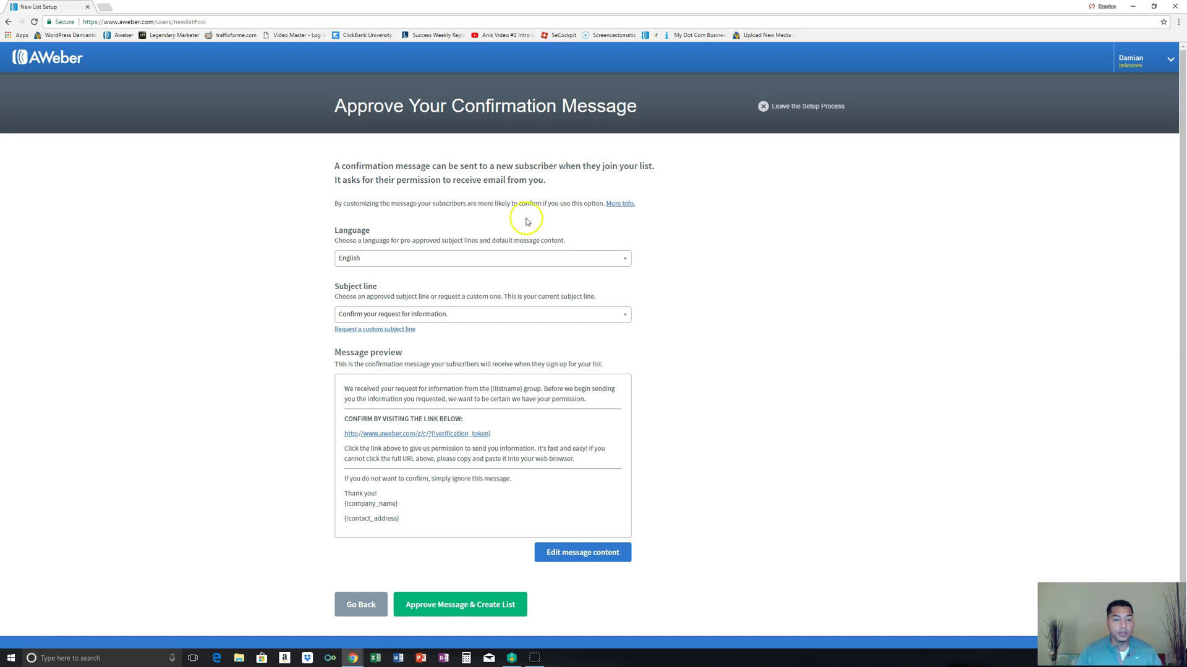
Step: Review the confirmation message and approve it to create the Test007 list
scroll(618, 216, down, 2)
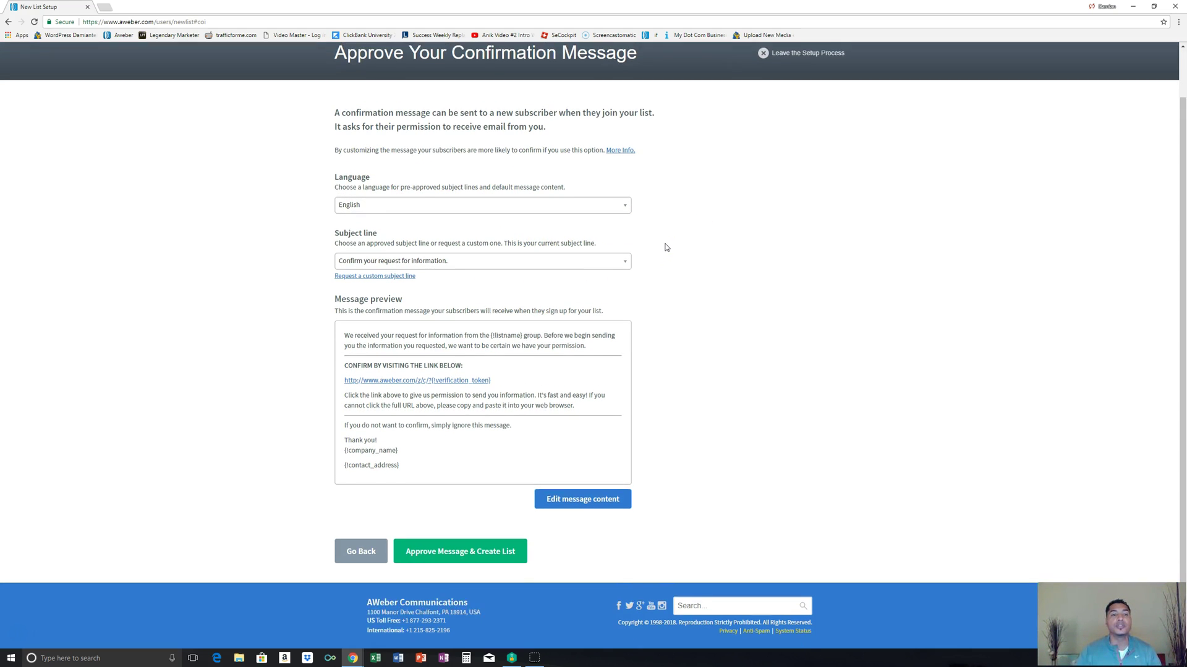
scroll(666, 247, up, 1)
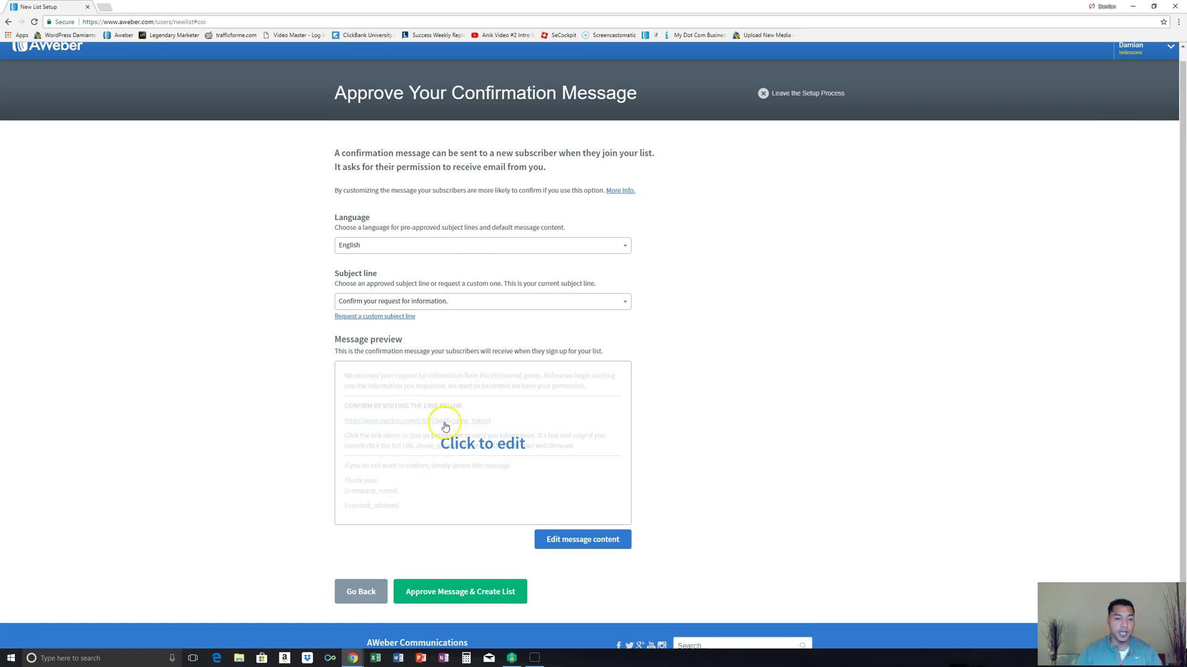
click(514, 598)
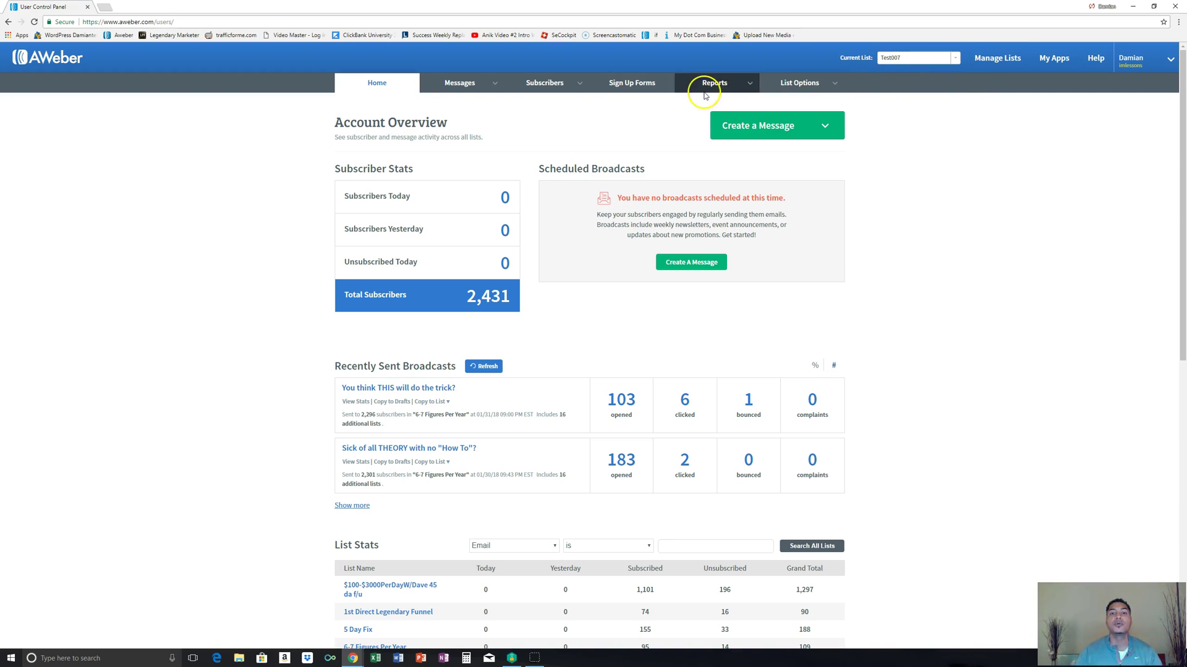
Step: Go to the Sign Up Forms page for the Test007 list
click(642, 86)
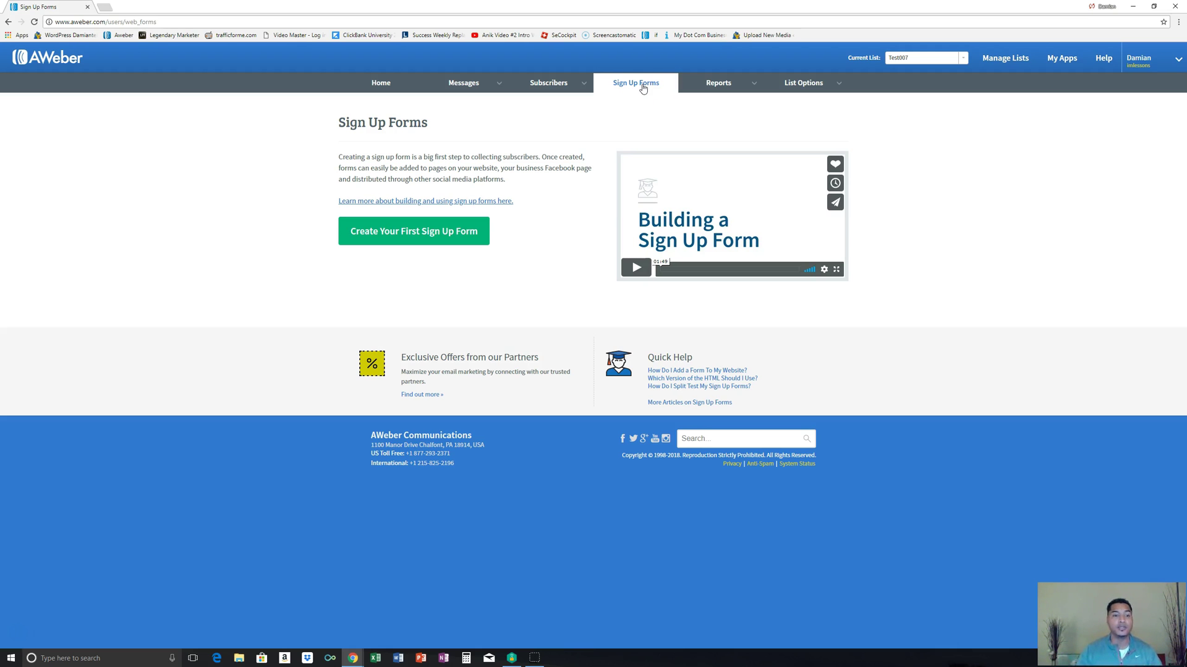
Step: Start the list's first sign-up form in the designer and open a blank Chrome tab
click(415, 233)
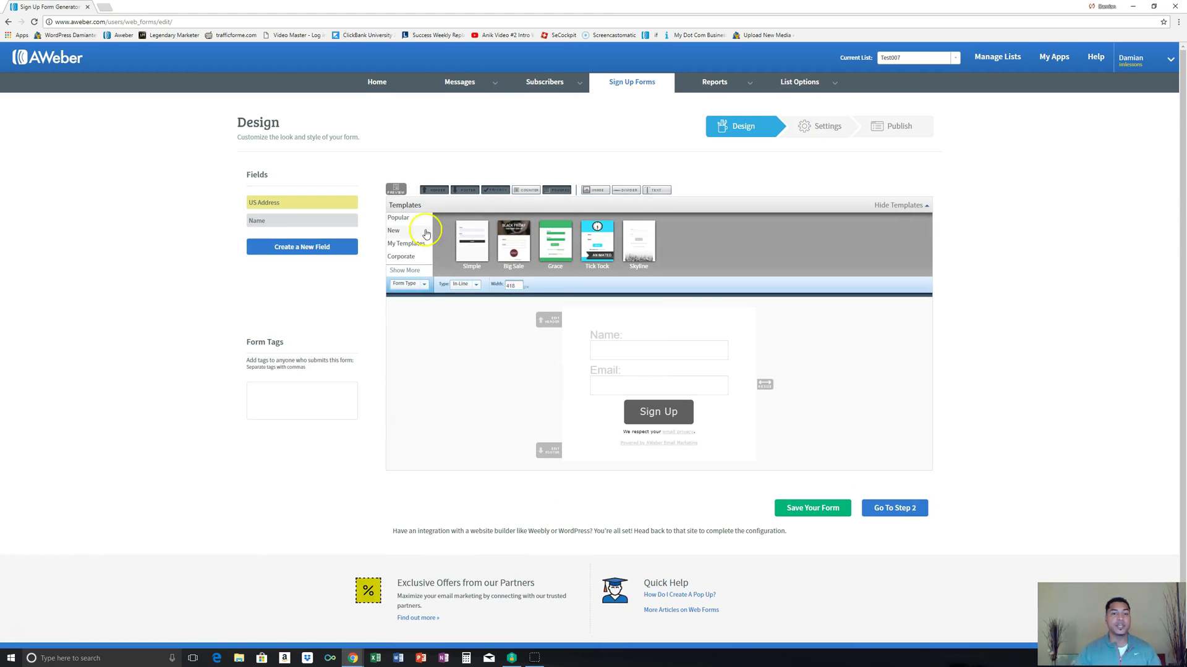
click(105, 7)
Step: Log into the WordPress admin through the bookmarked login page
click(1179, 25)
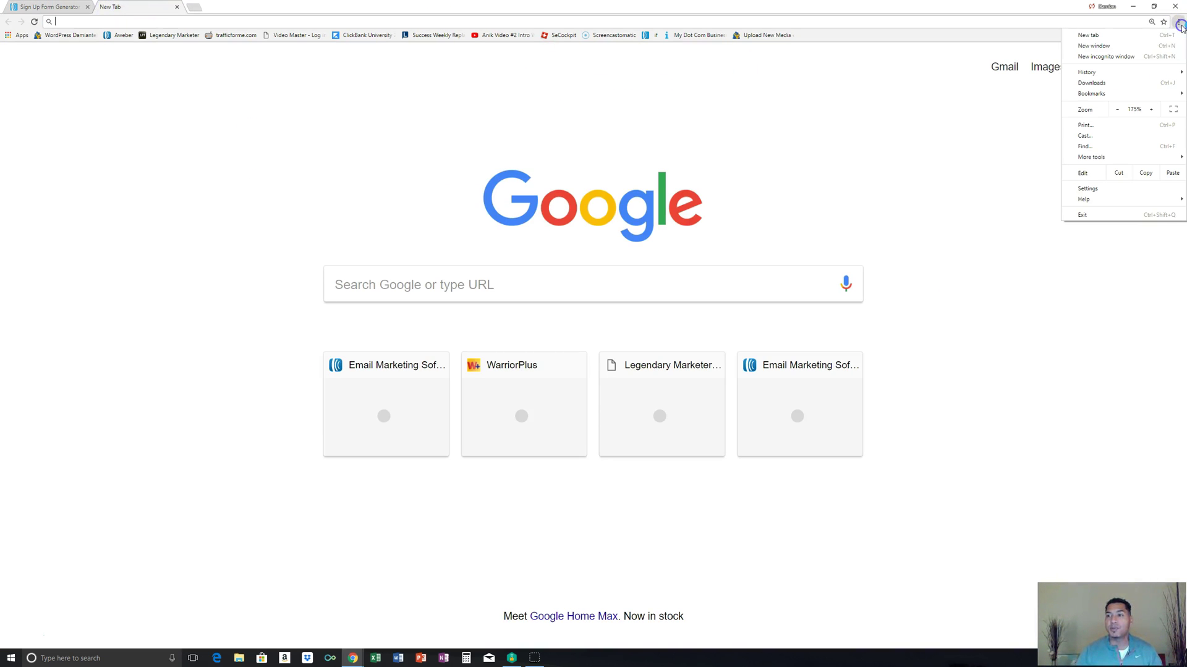
mouse_move(1140, 95)
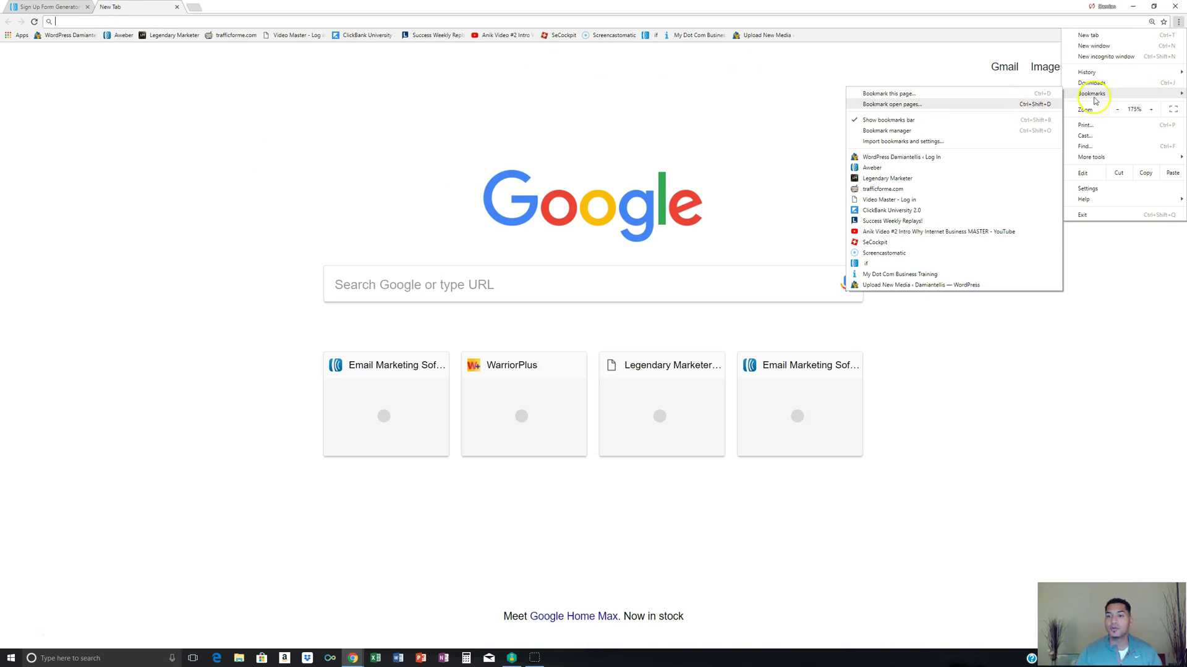
click(912, 159)
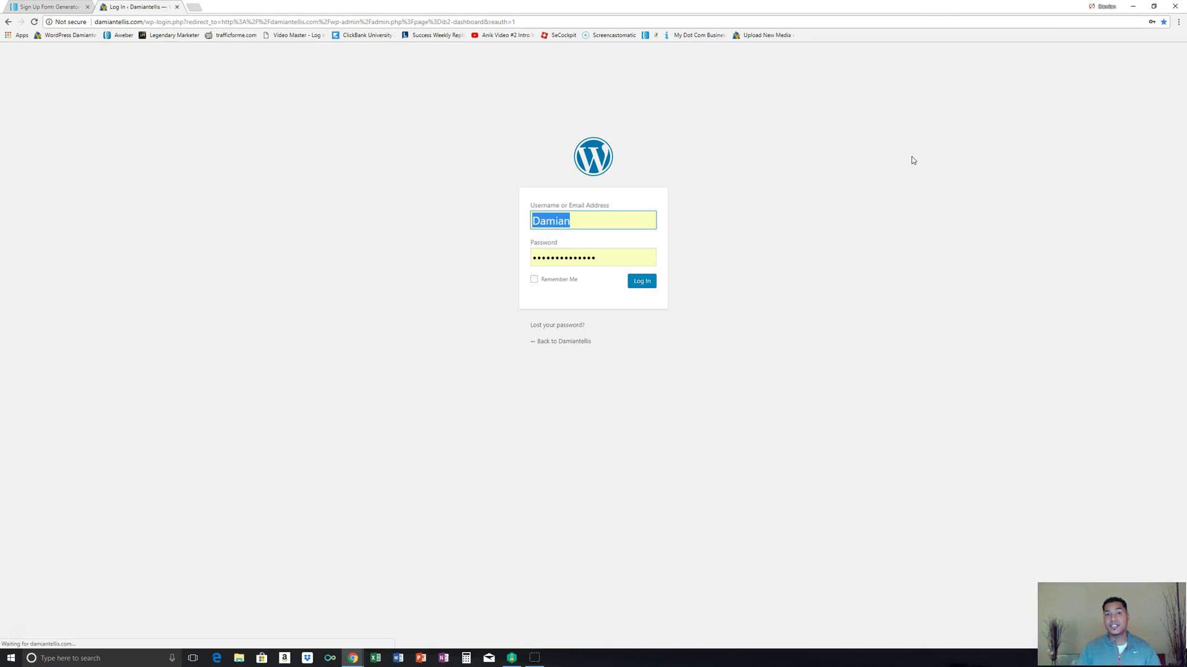
click(901, 161)
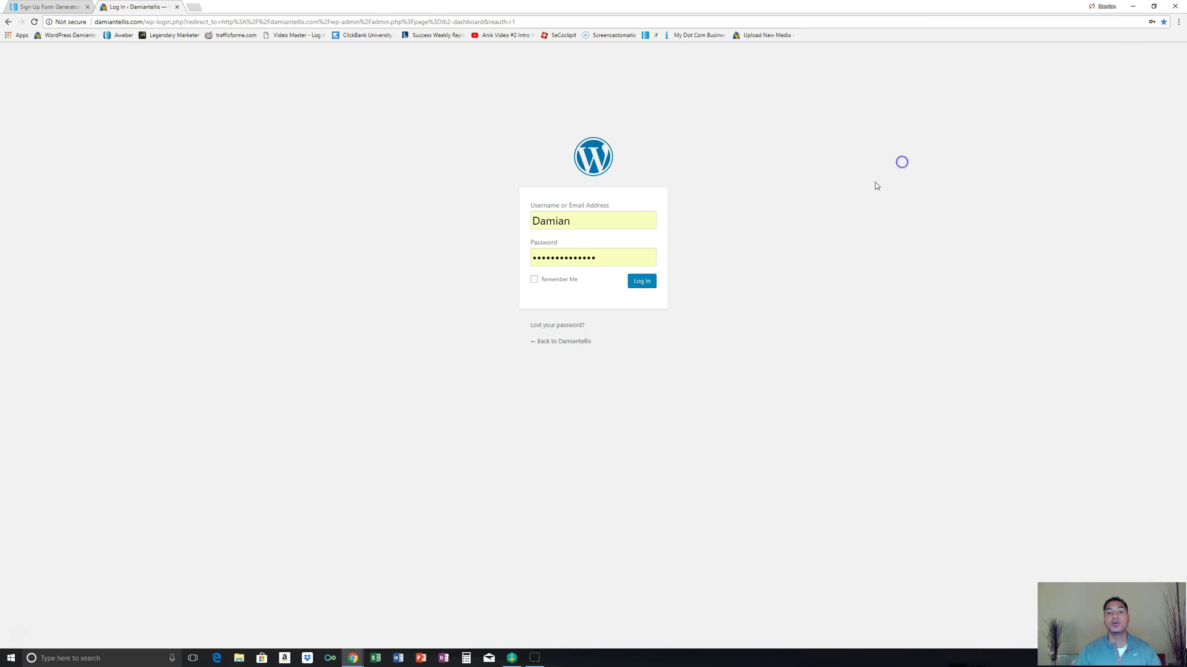
click(647, 284)
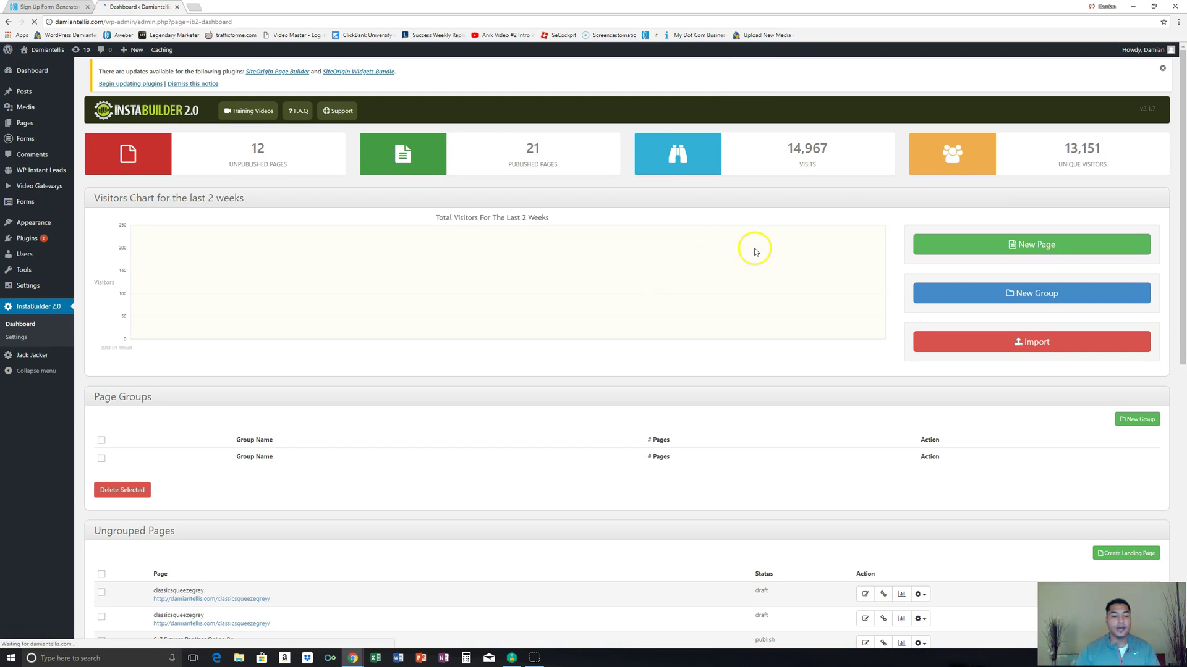
Step: Create a new InstaBuilder page from the first Squeeze Pages > Text Squeeze template
scroll(732, 224, down, 1)
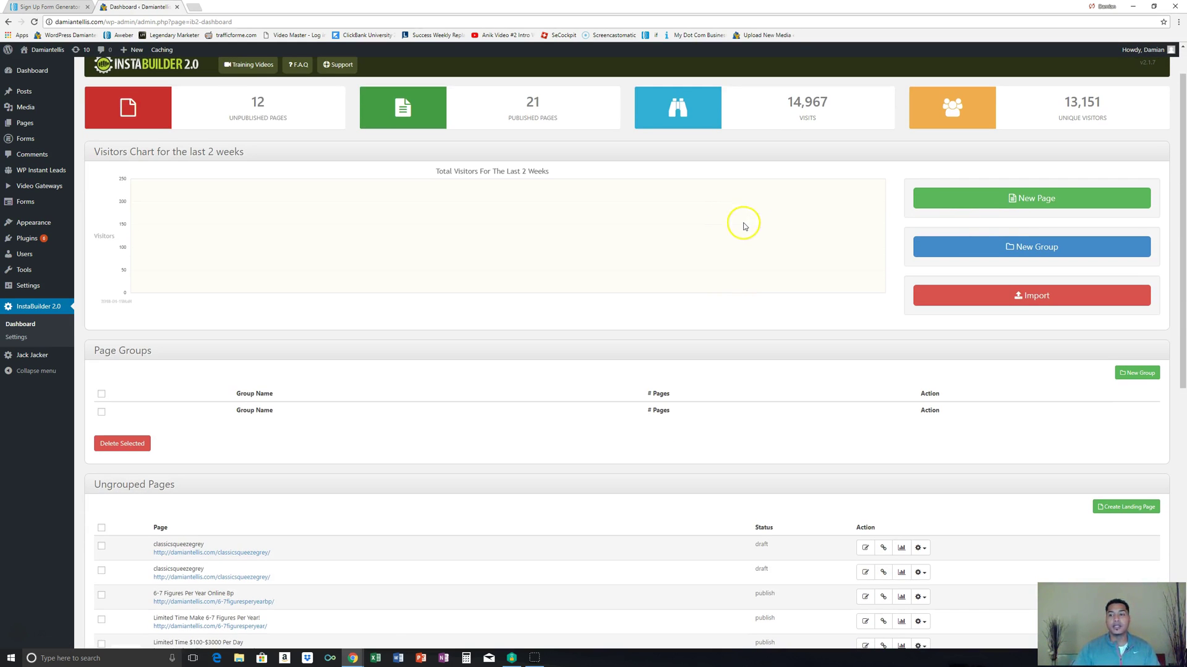
click(1037, 204)
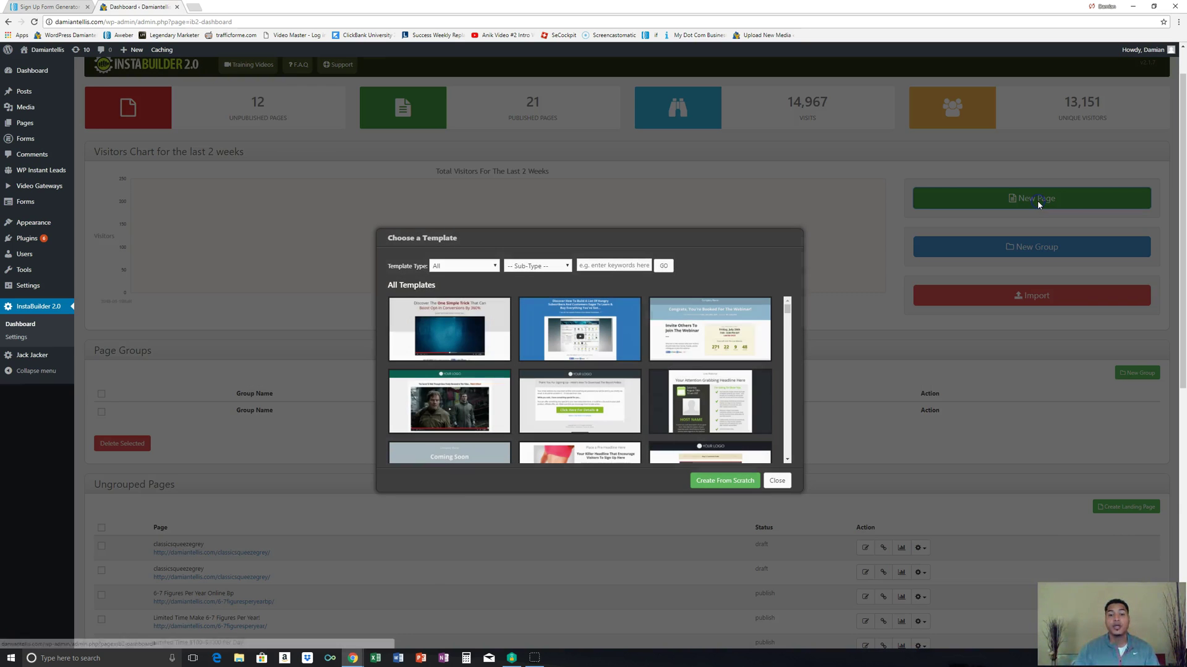
click(494, 265)
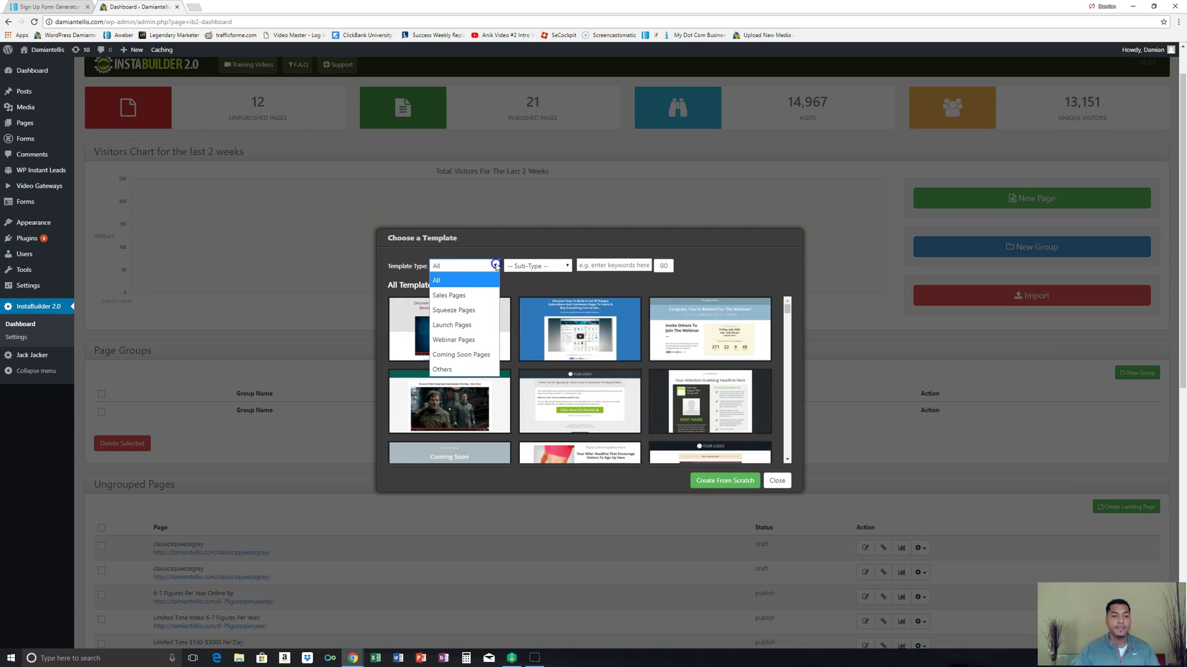
click(470, 310)
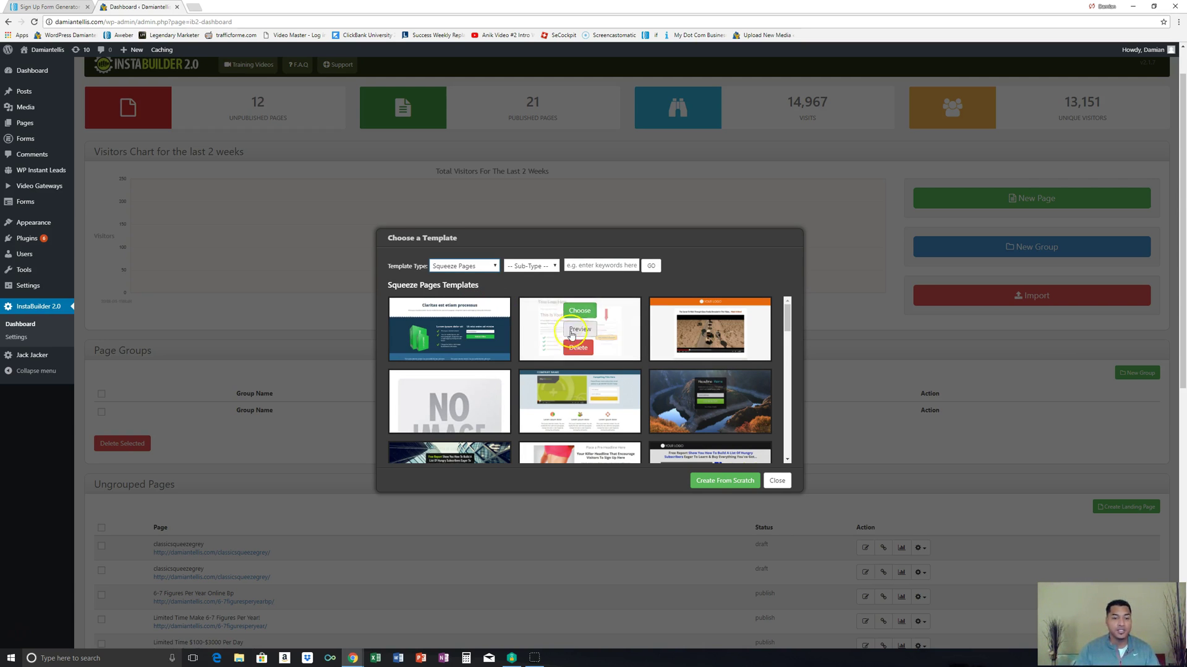
click(555, 265)
click(535, 297)
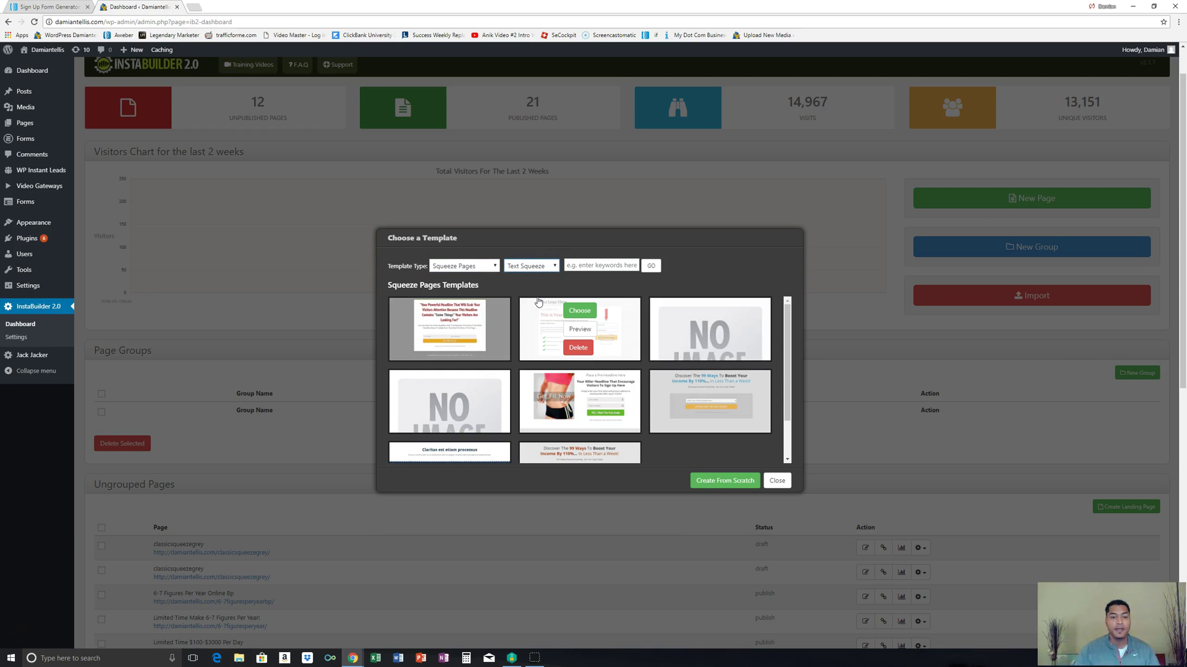
scroll(543, 309, down, 5)
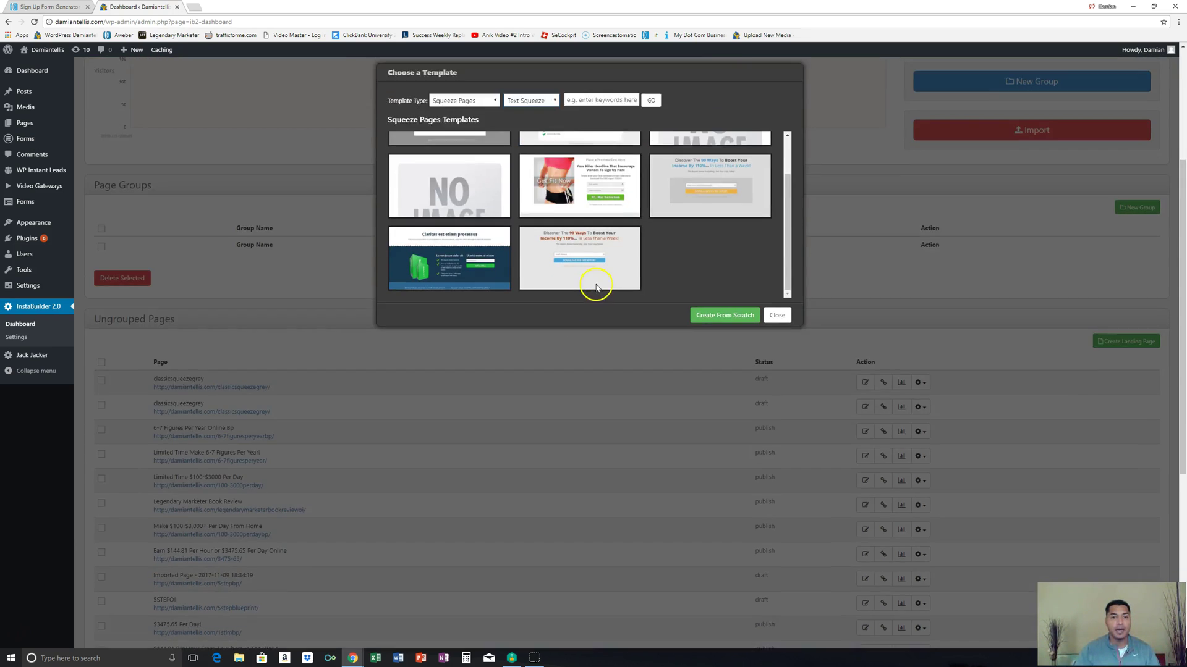
scroll(596, 288, up, 5)
mouse_move(482, 241)
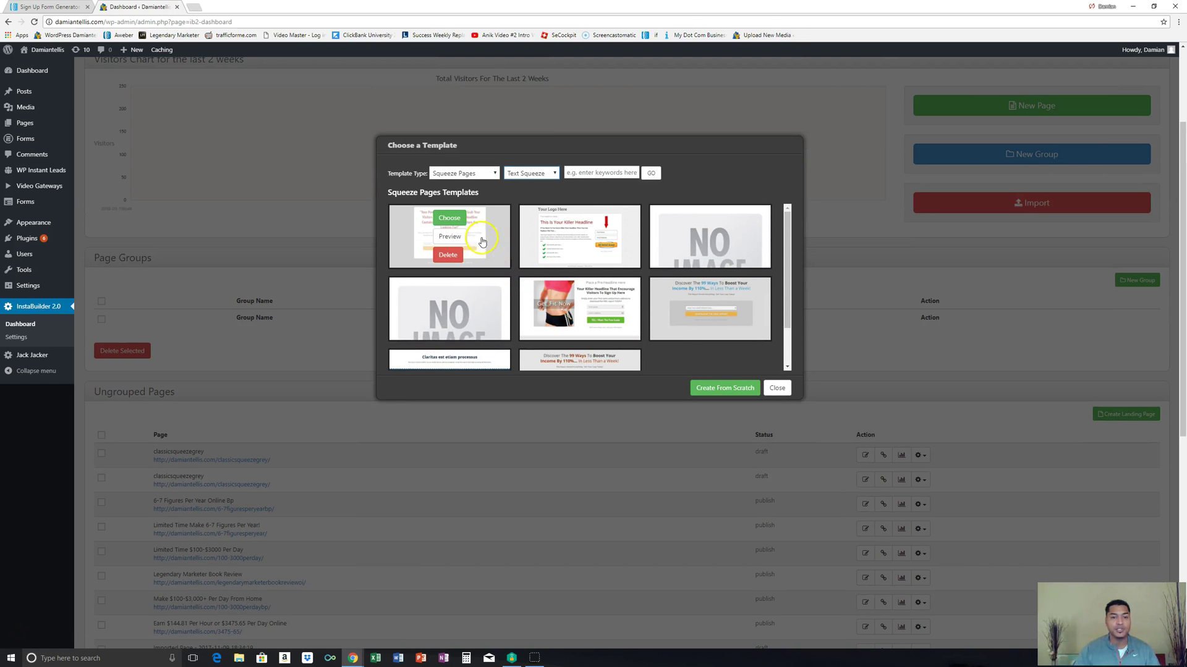
click(463, 220)
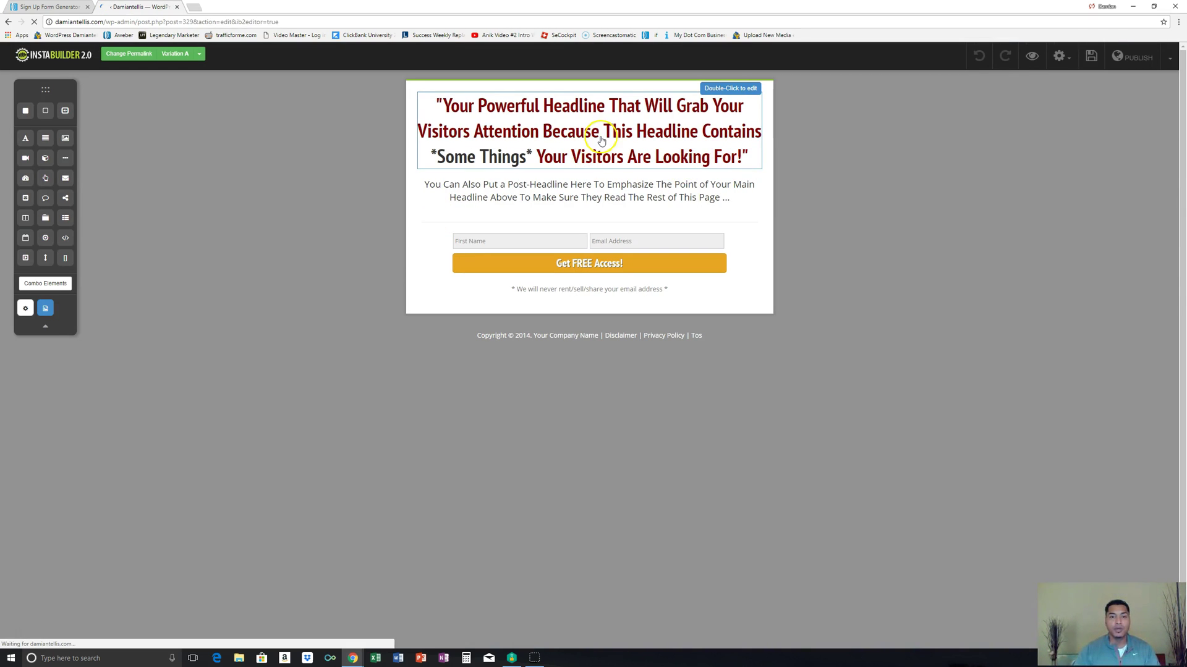
Step: Replace the headline text with '$100 per day from Home!'
drag(437, 105, 659, 198)
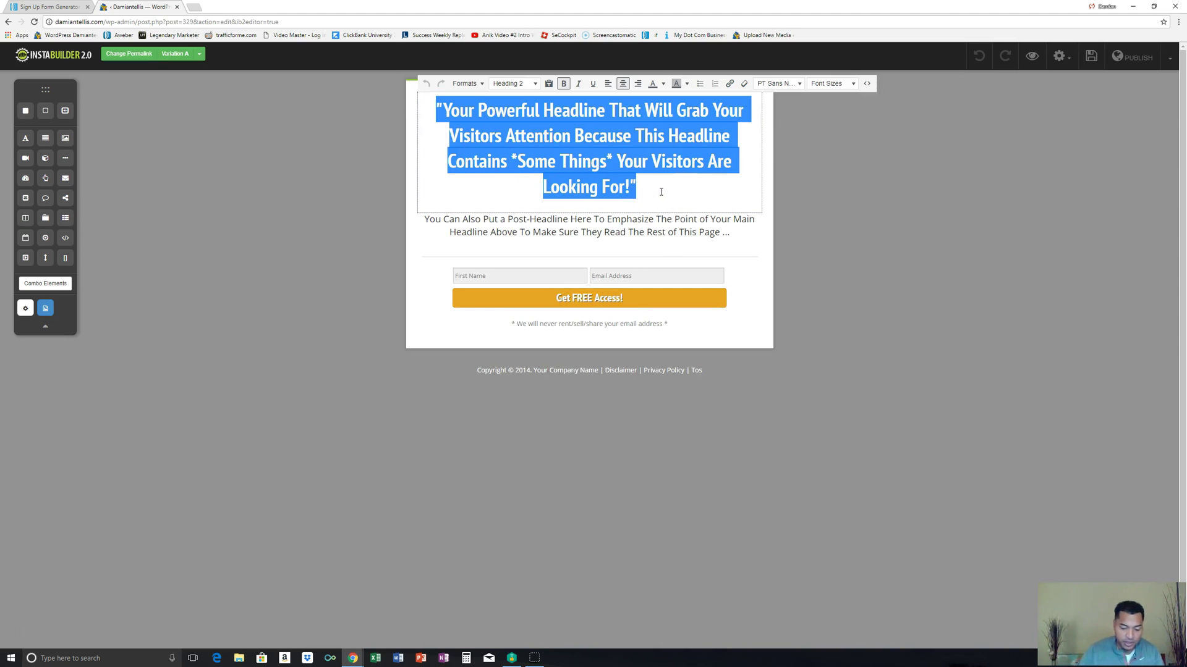
text($100 )
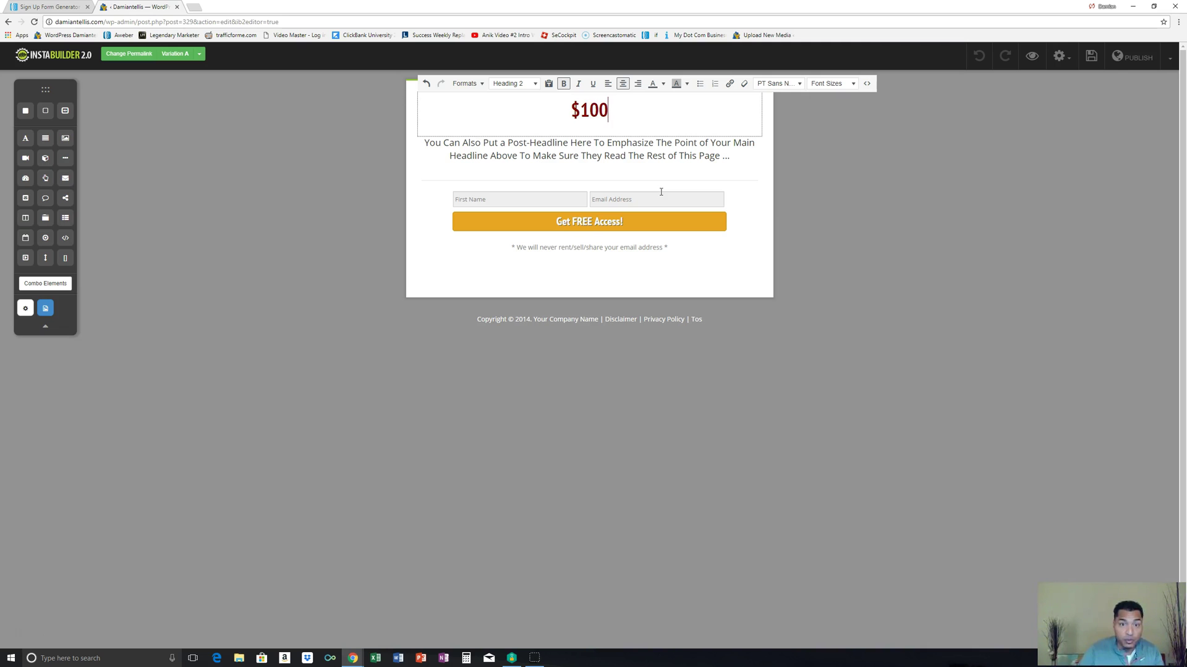
text(pe)
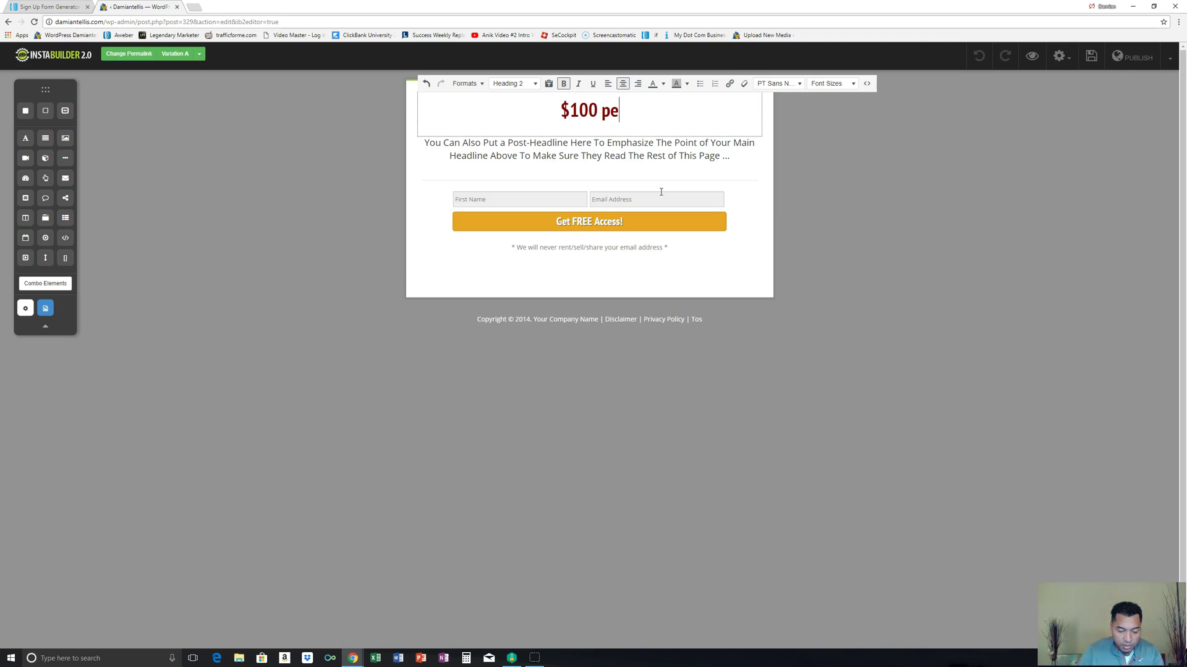
text(r day from Hom)
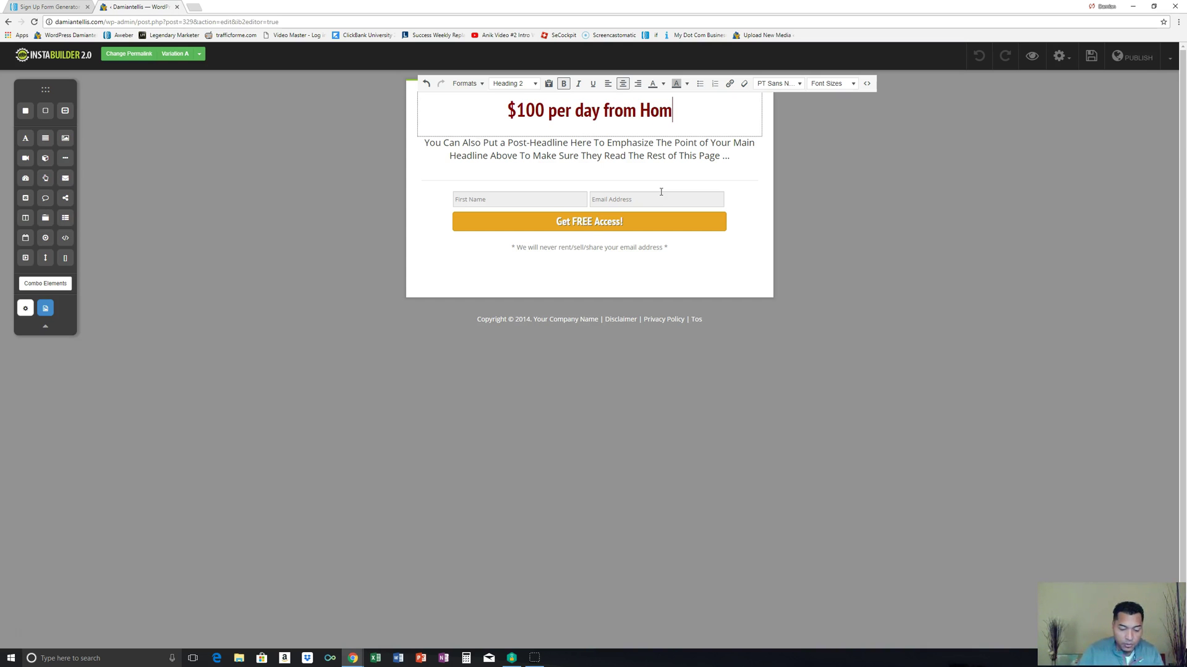
text(e!)
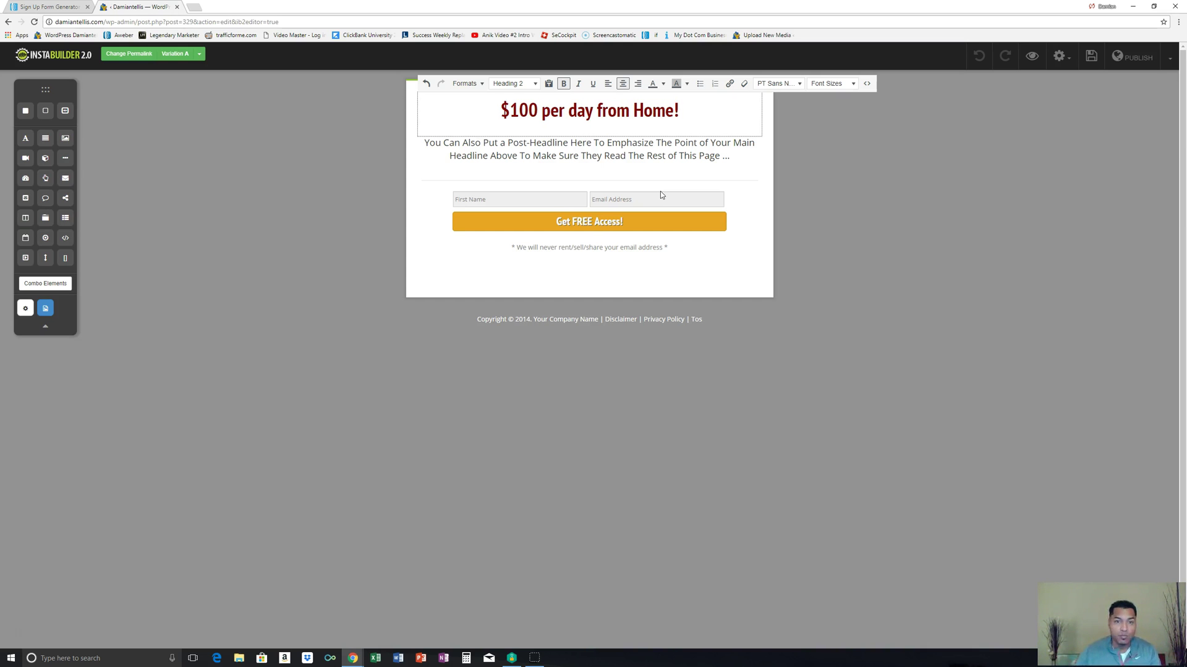
click(655, 161)
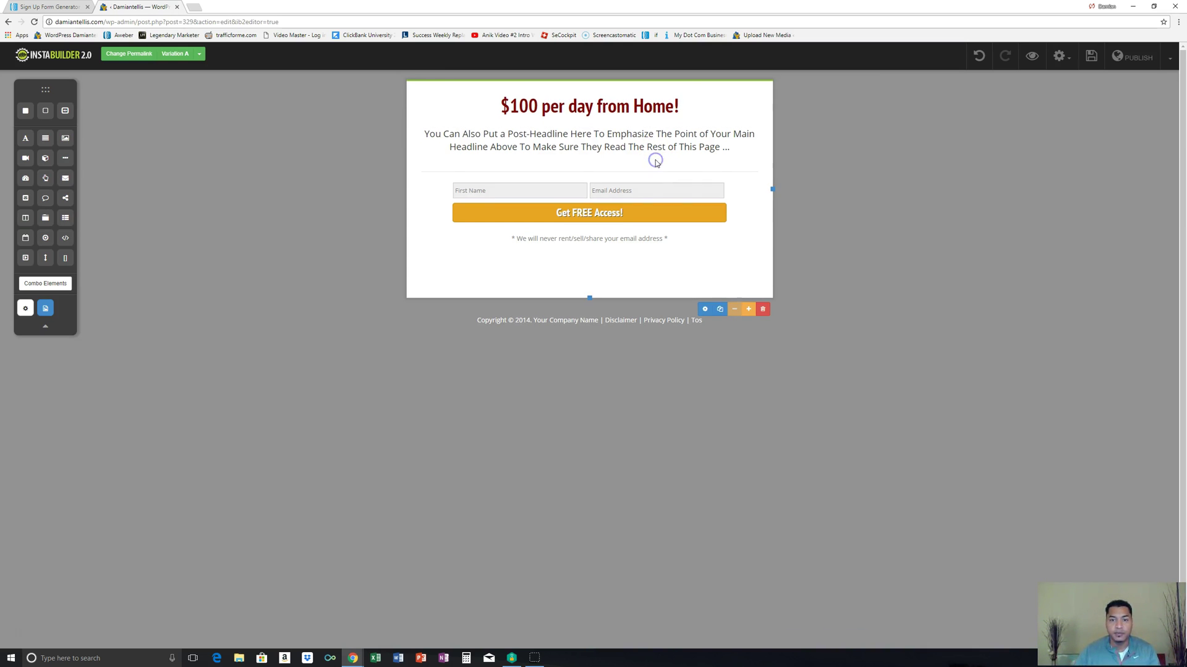
Step: Rewrite the post-headline as 'This is info you need to succeed!' and 'Enter Your Email Below For Info'
double_click(427, 134)
drag(426, 137, 752, 159)
text(TY)
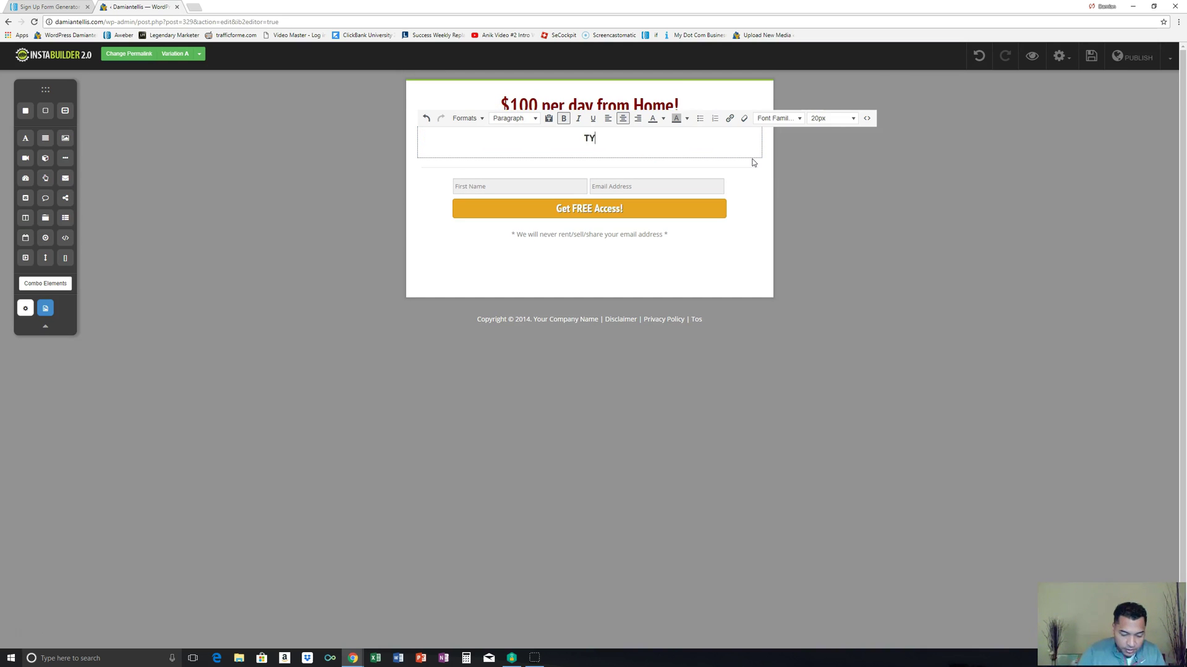
text(his is the i)
text(nfo you )
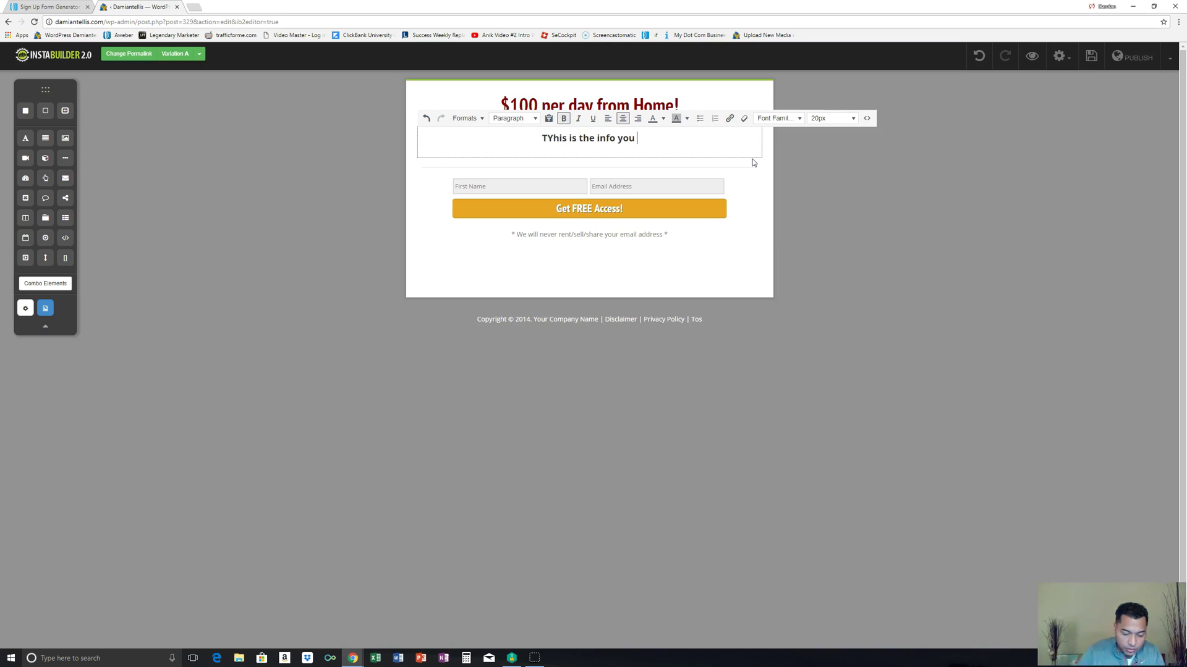
text(need to )
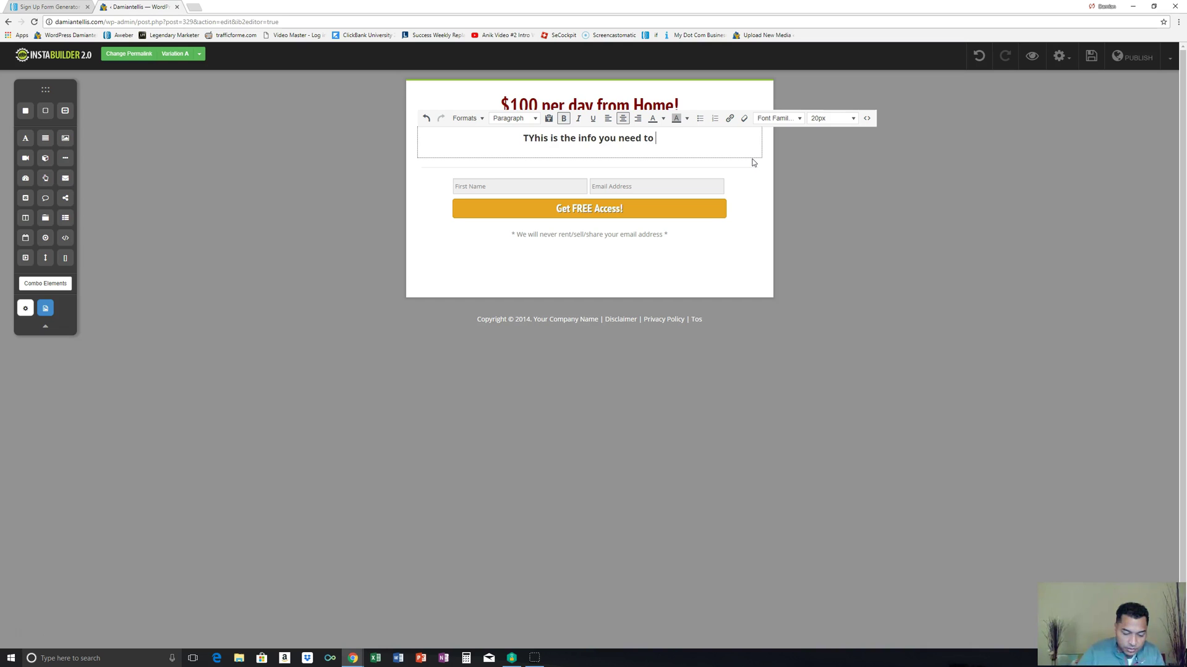
text(succeed)
click(510, 139)
key(Delete)
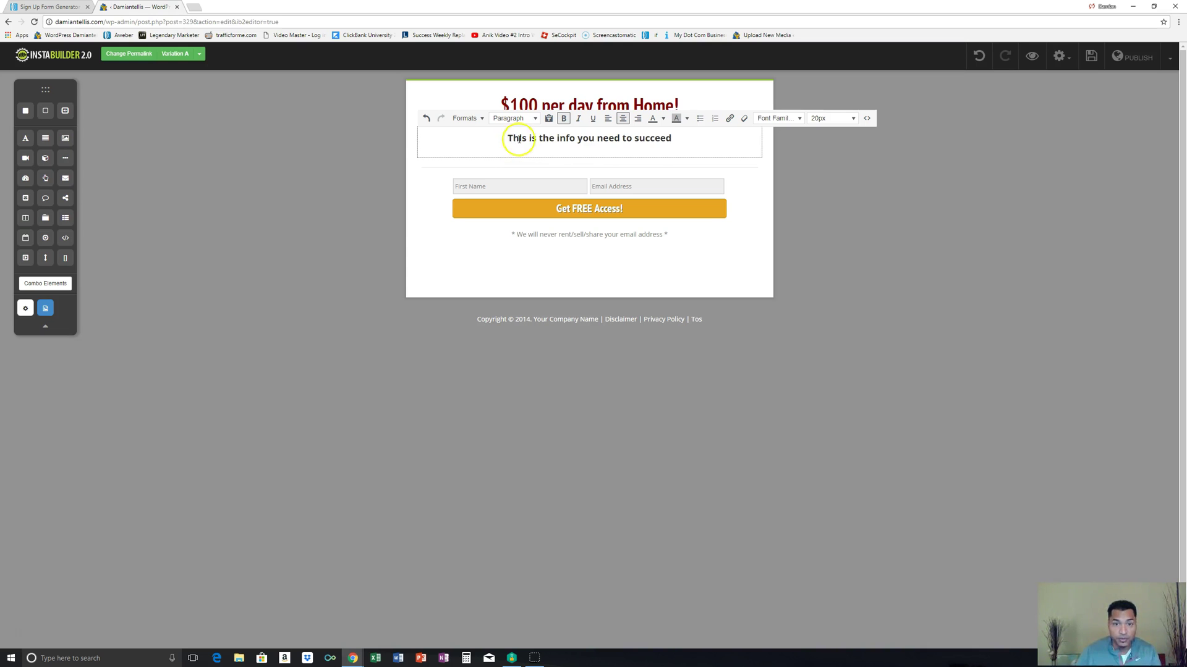
click(678, 139)
text(!)
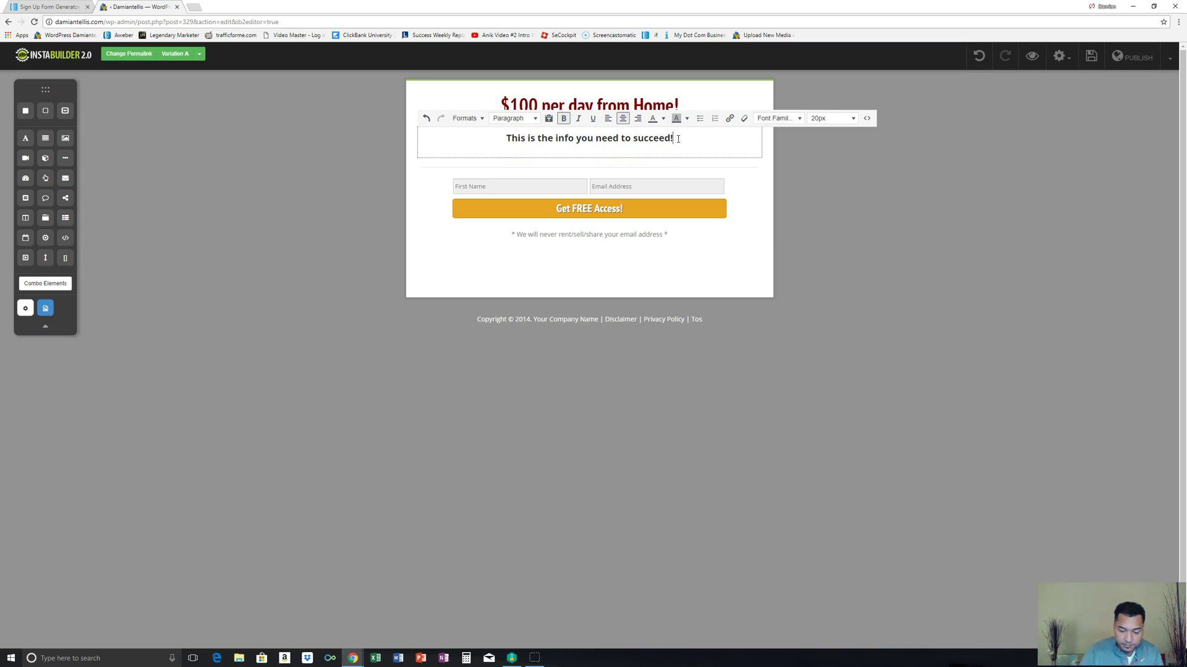
key(Return)
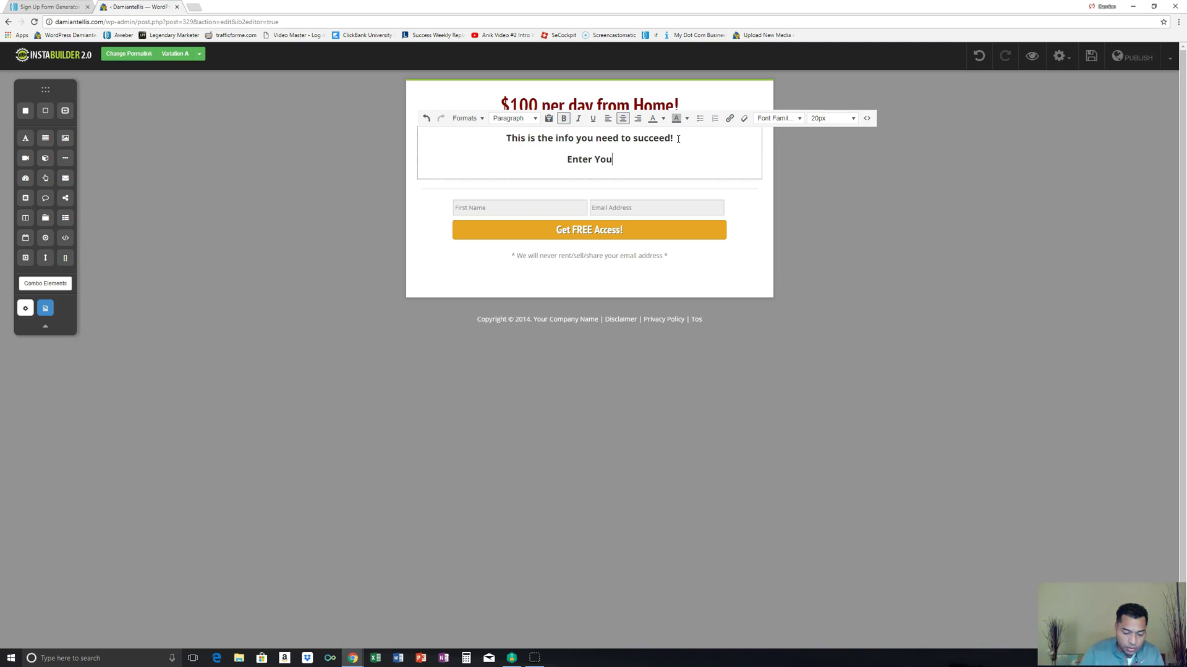
text(mail Below Fo)
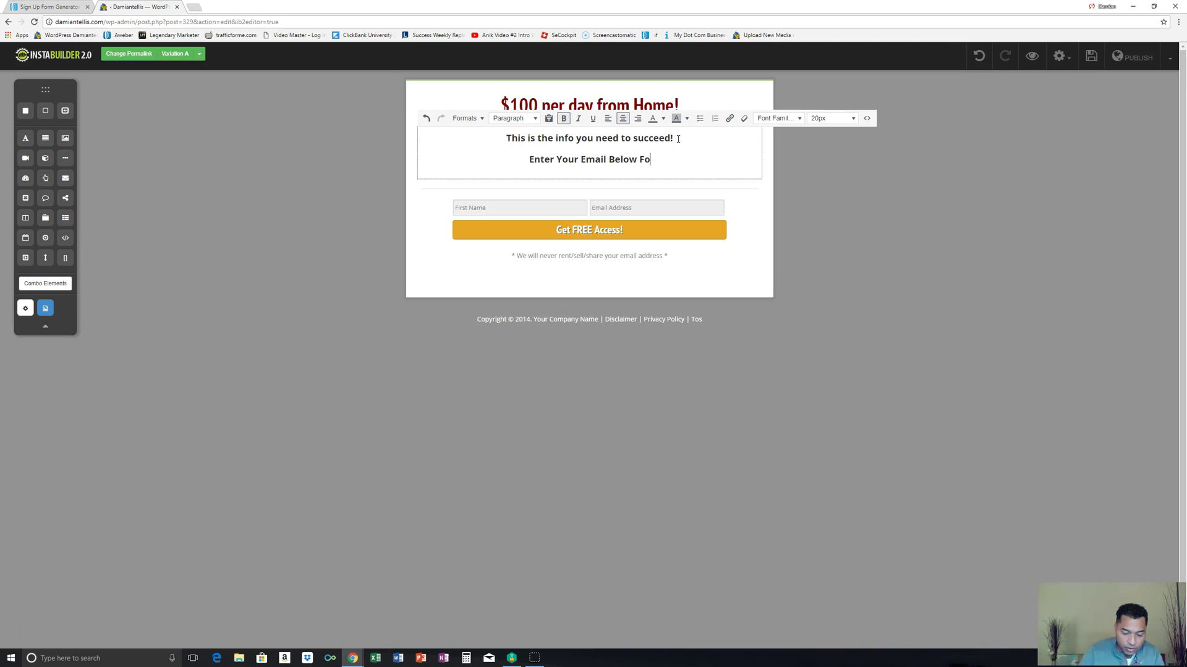
text(r Info)
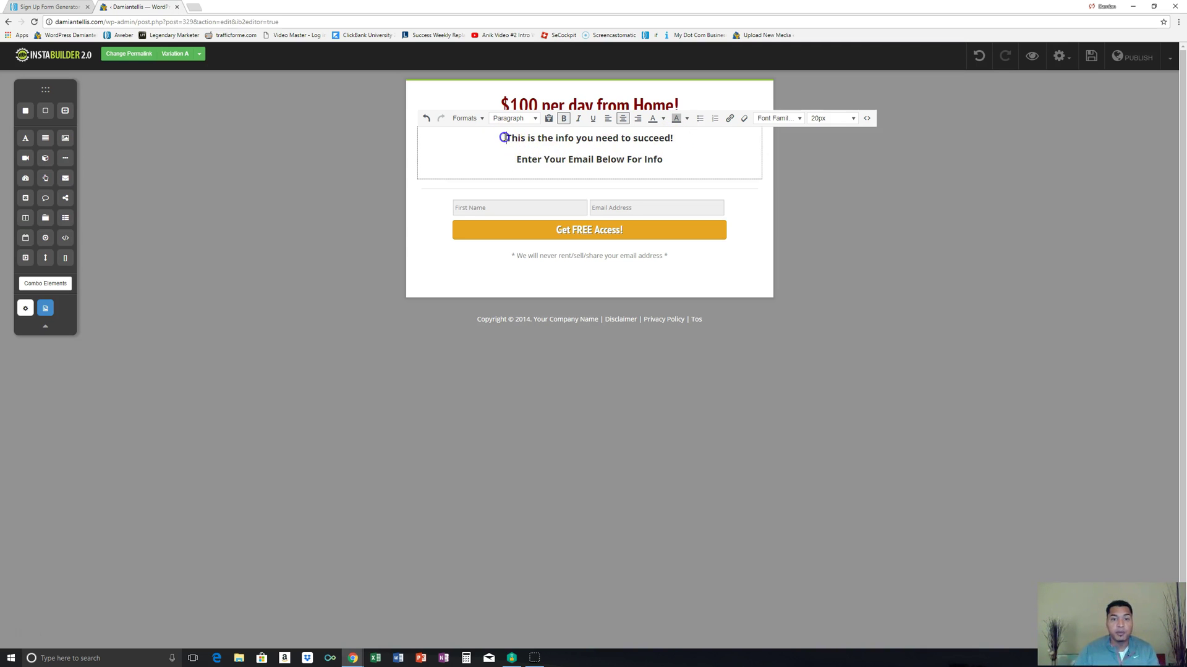
Step: Colour the two sub-headline lines and the main headline red
drag(506, 139, 665, 164)
click(663, 119)
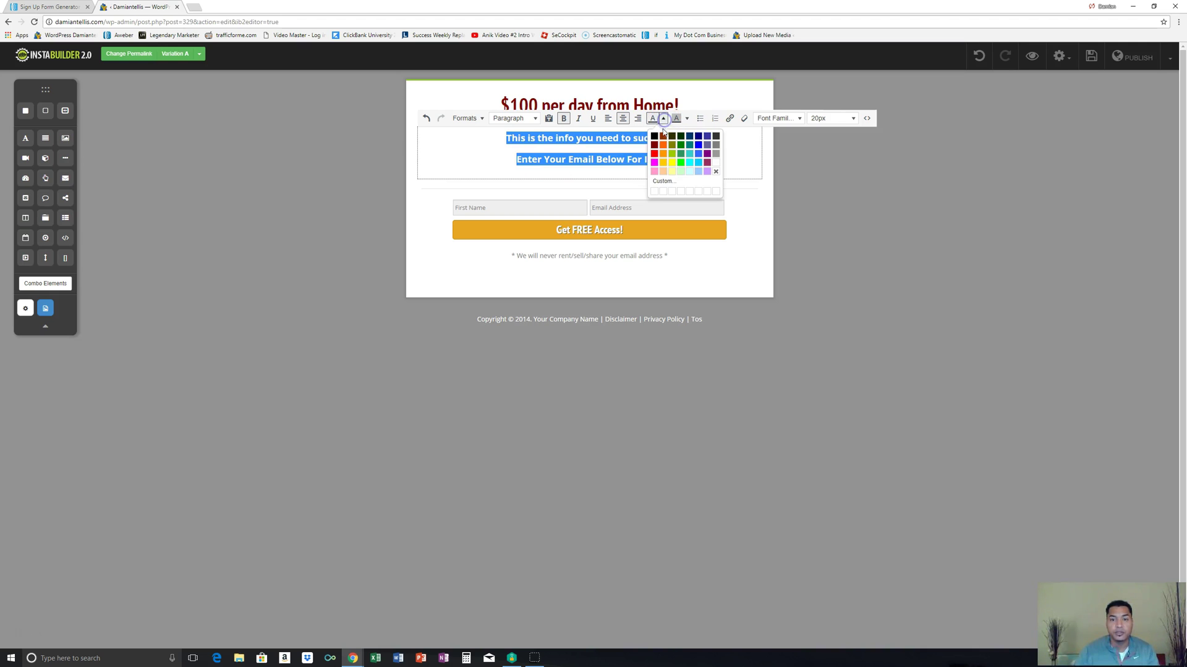
click(654, 153)
click(687, 102)
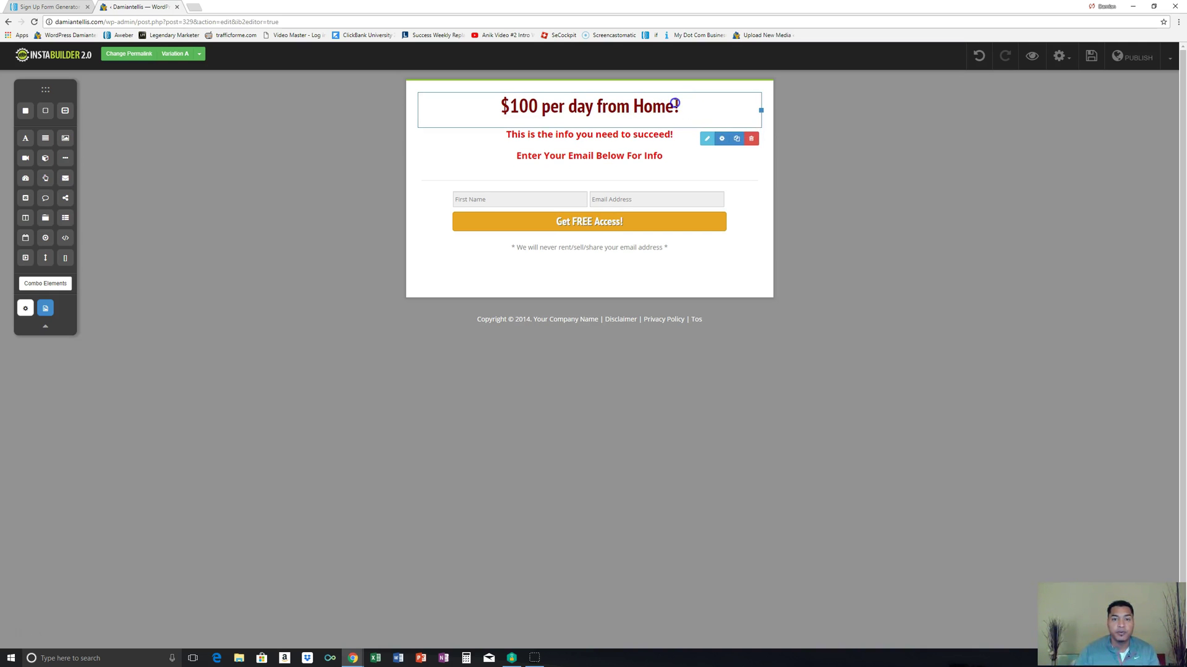
click(675, 104)
drag(501, 110, 685, 113)
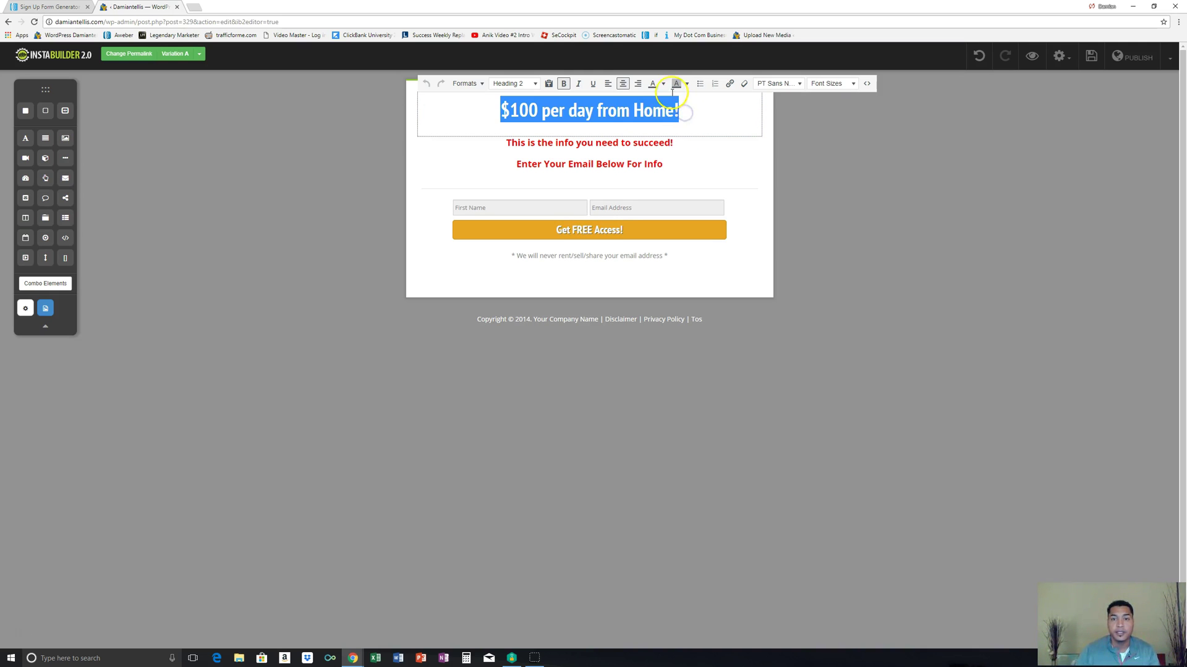
click(663, 83)
click(654, 119)
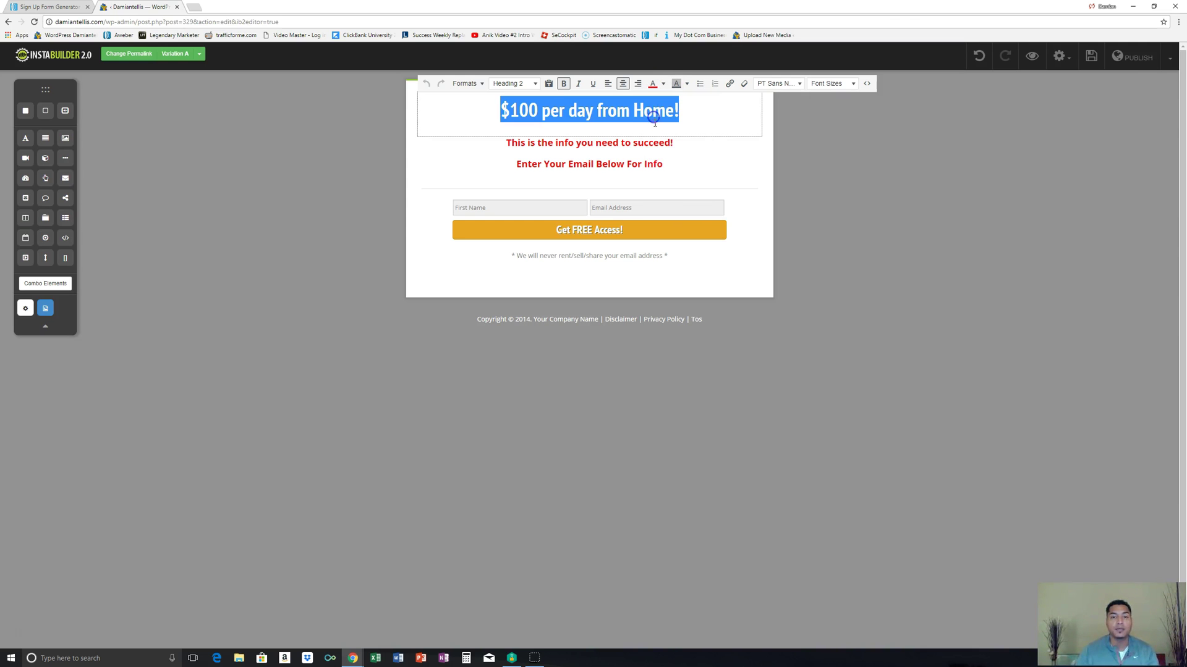
click(648, 209)
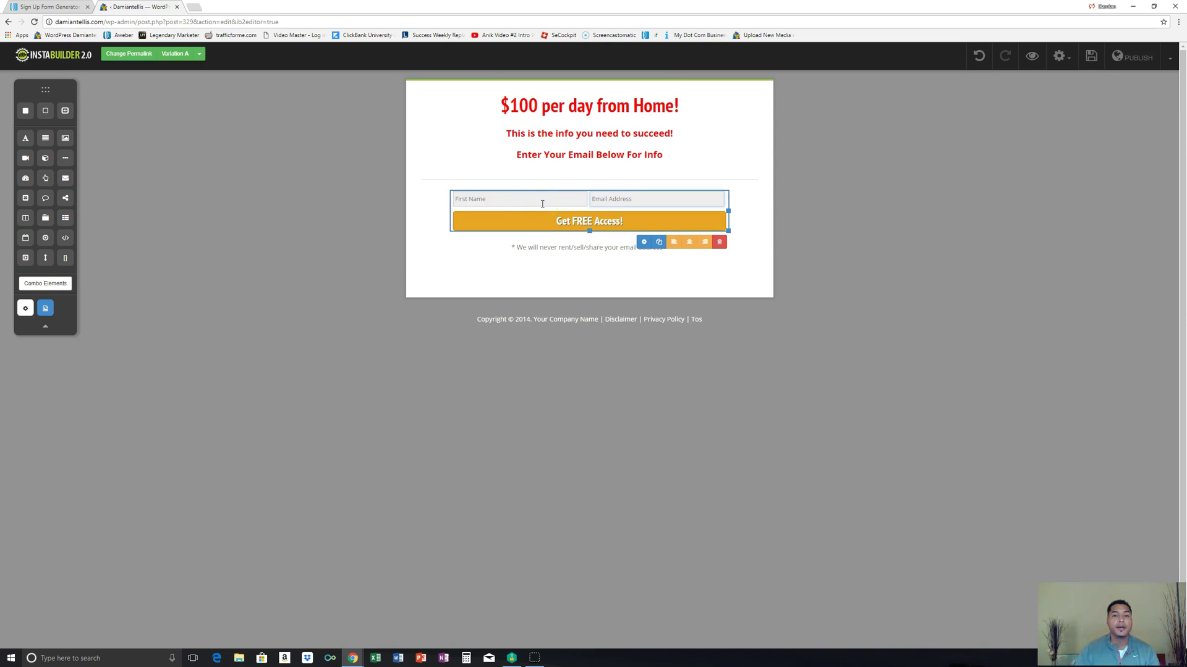
Step: Remove the First Name field from the opt-in form, leaving only Email Address
click(575, 218)
click(643, 241)
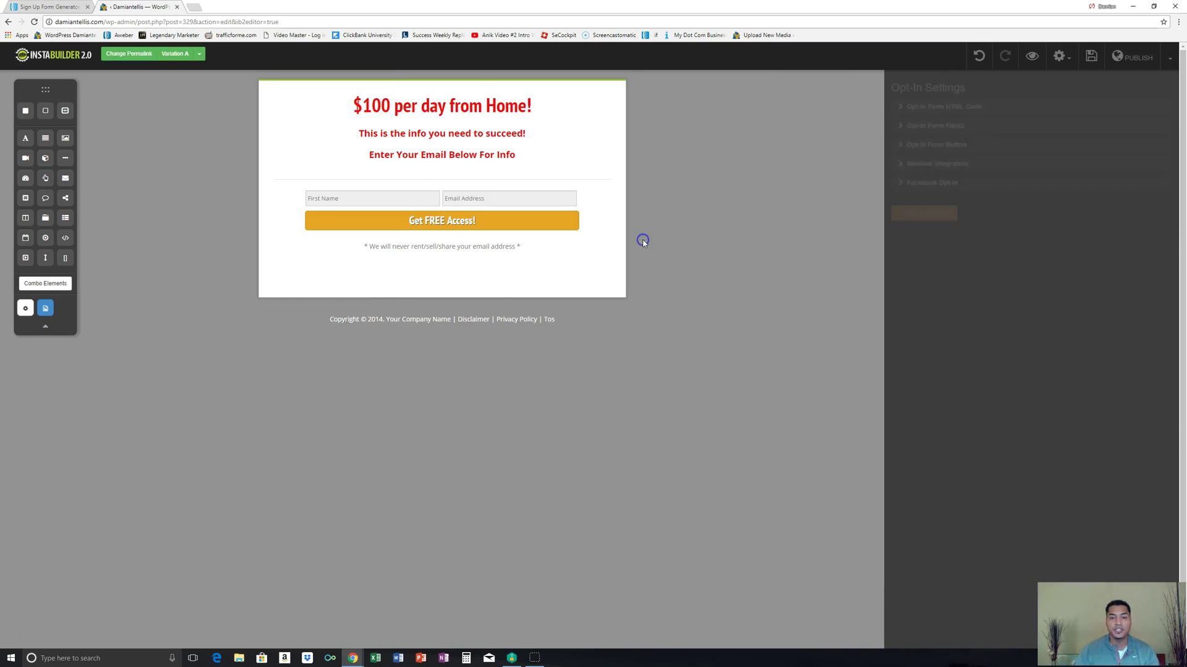
click(894, 126)
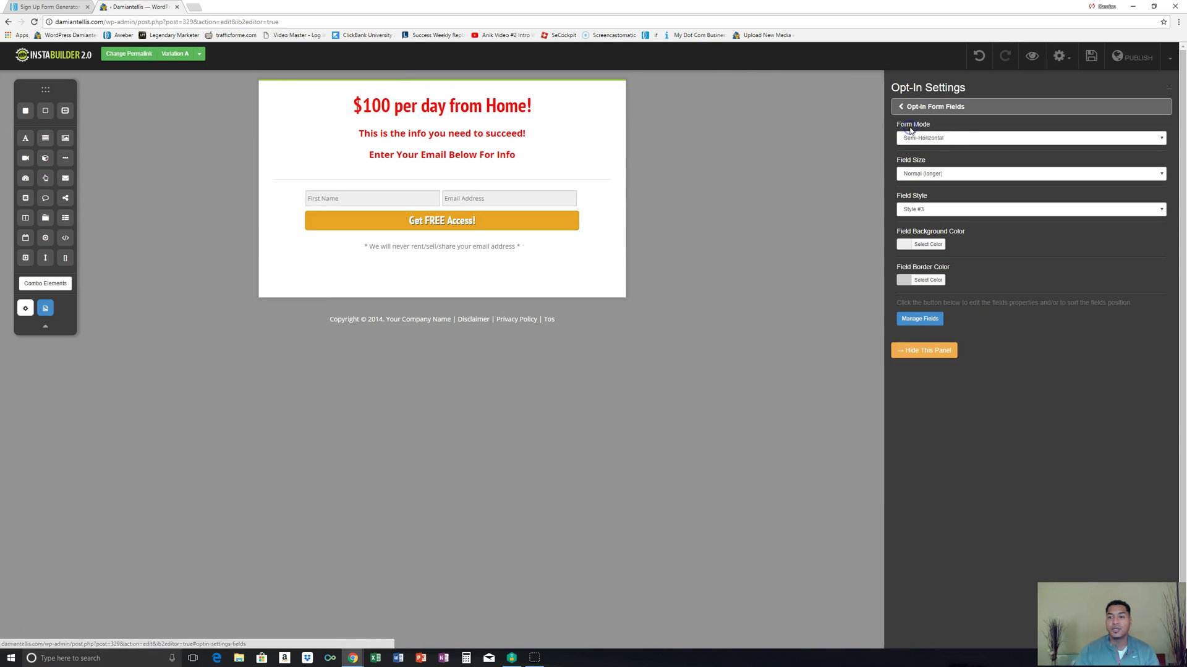
click(914, 320)
click(778, 114)
click(745, 182)
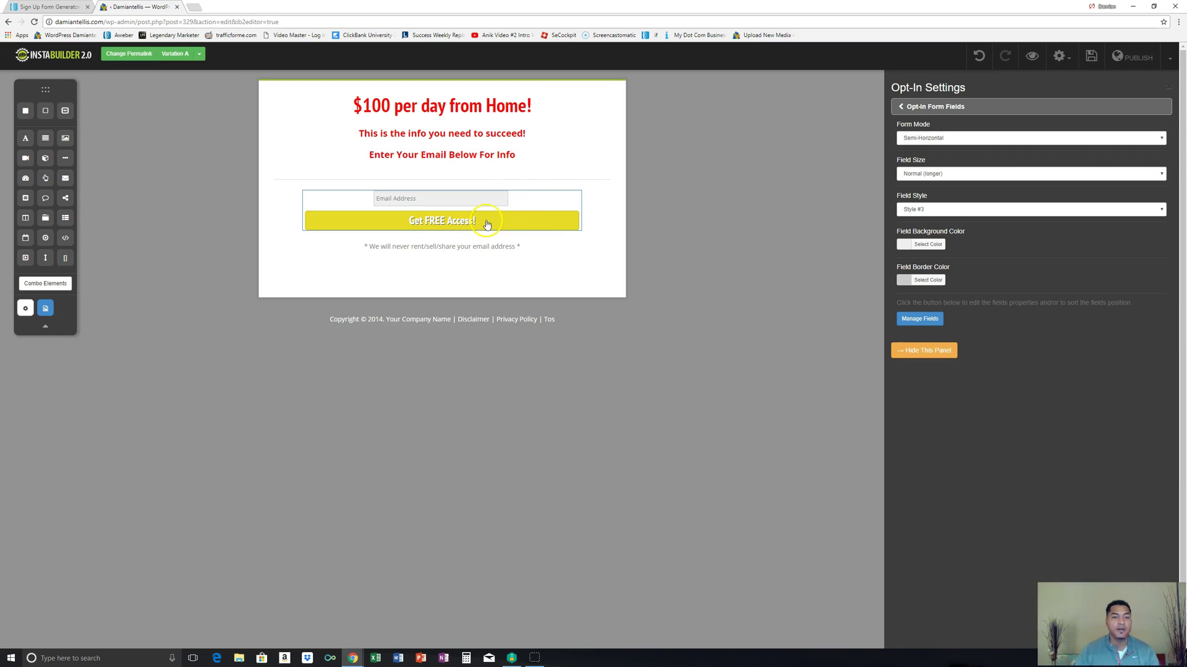
Step: Make the 'Get FREE Access!' button red, save the page, and view its permalink
click(487, 224)
click(519, 223)
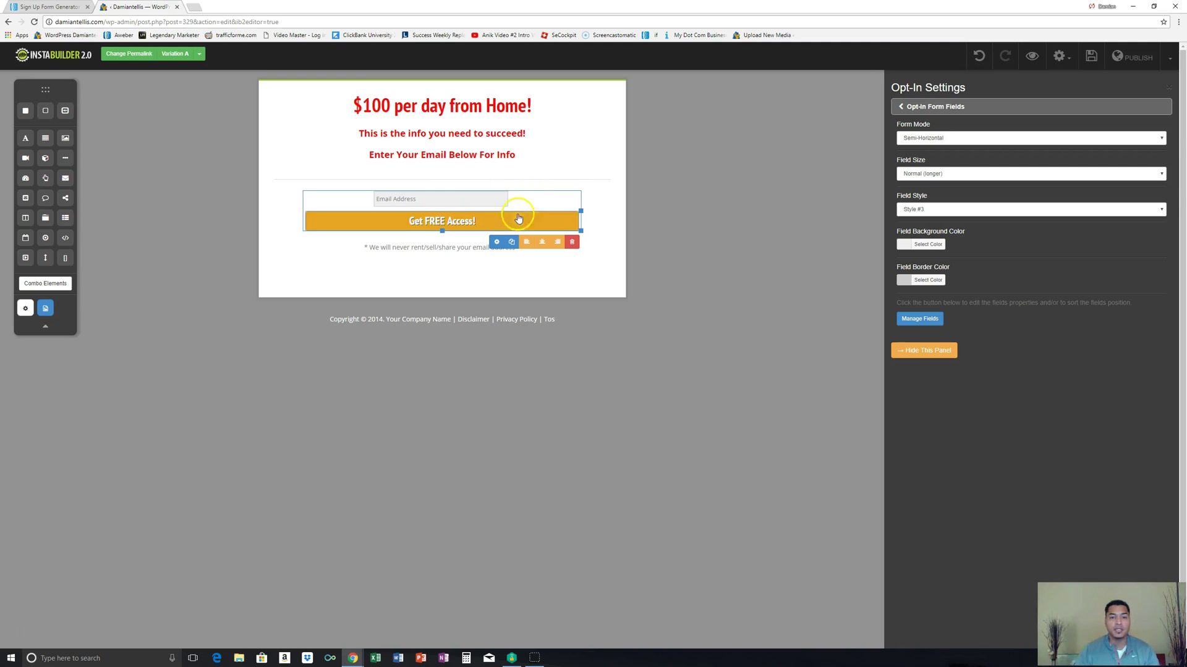
click(496, 242)
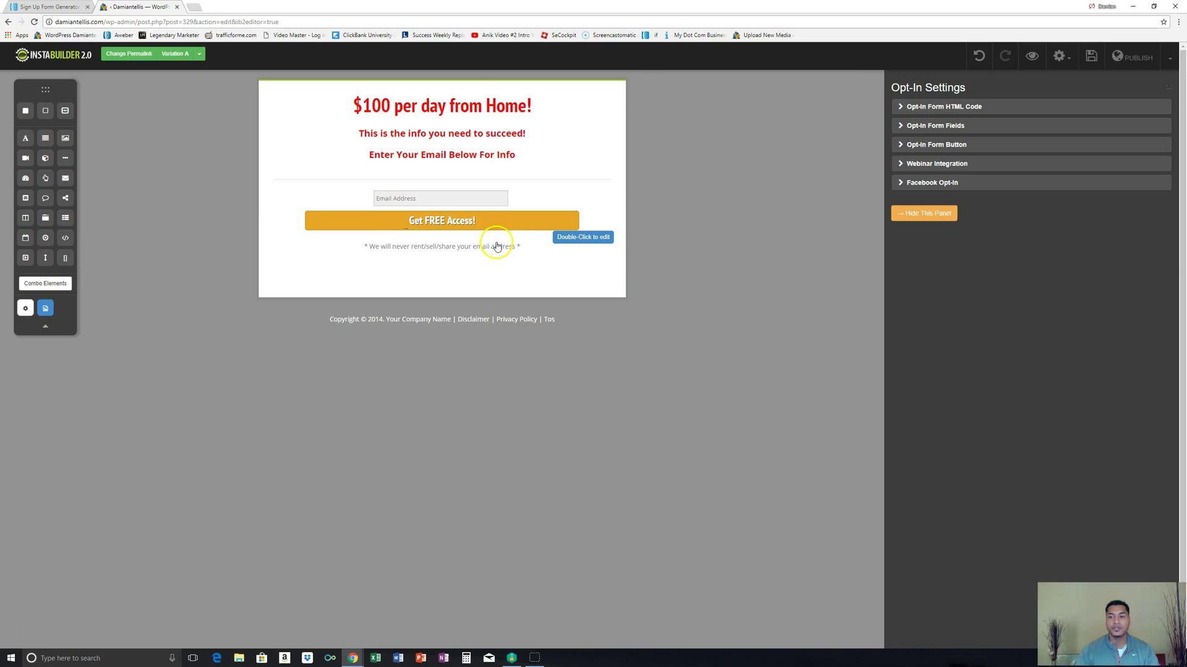
click(937, 146)
click(914, 175)
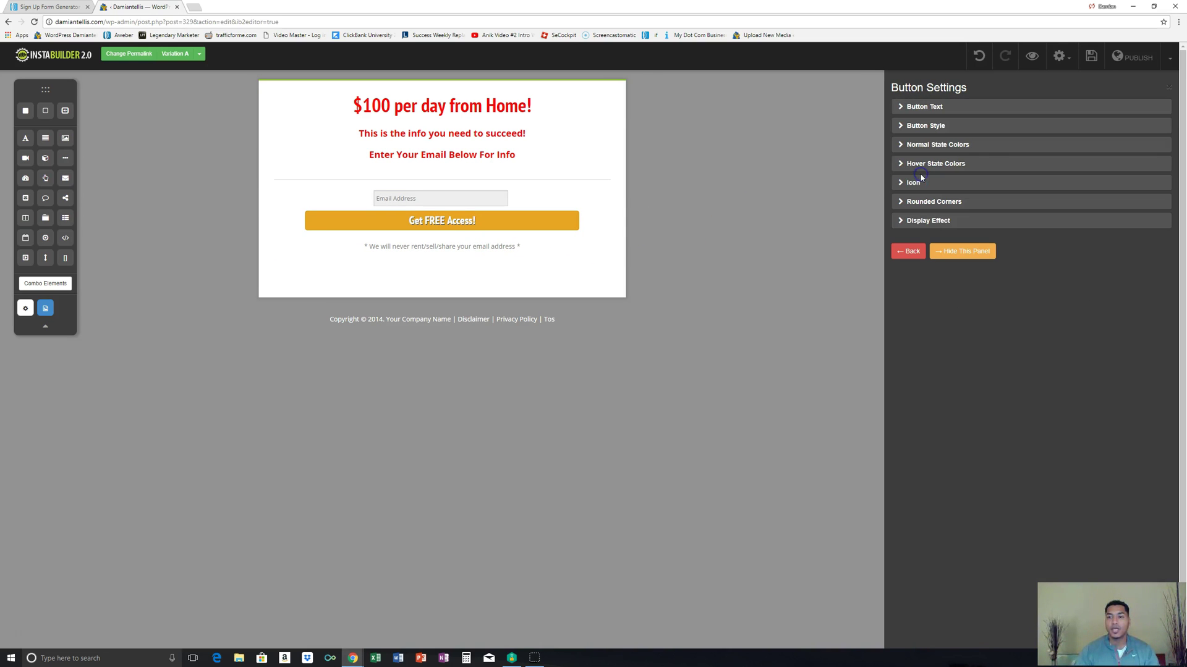
click(927, 146)
click(927, 107)
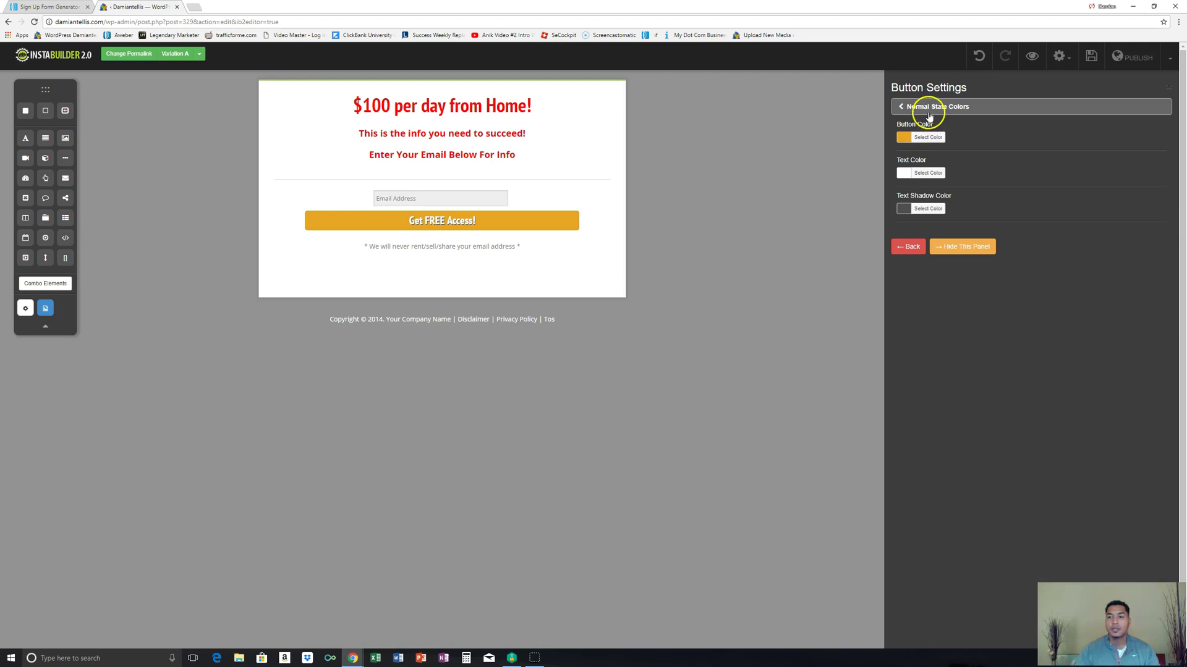
click(927, 146)
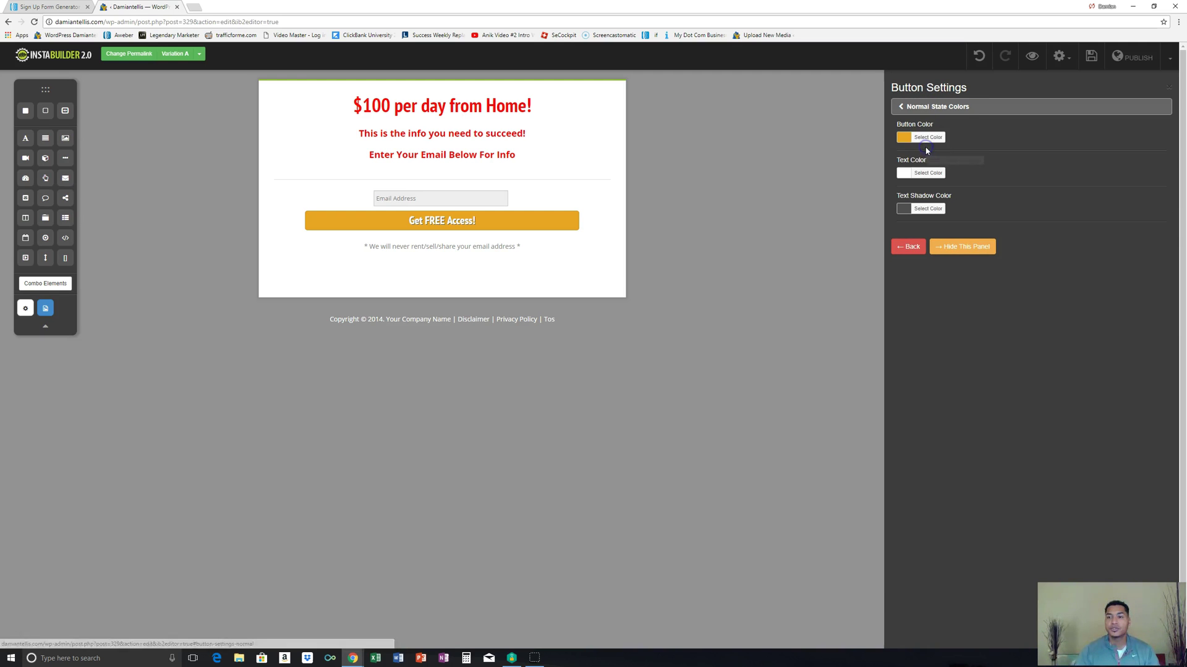
click(913, 139)
click(982, 160)
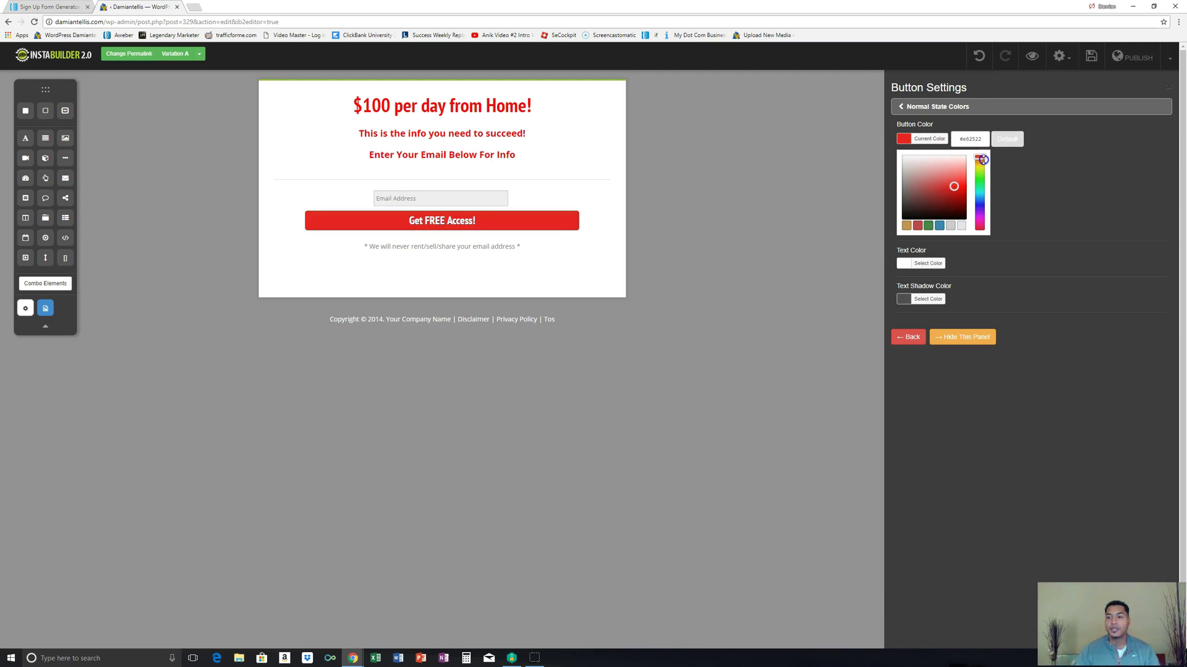
click(911, 345)
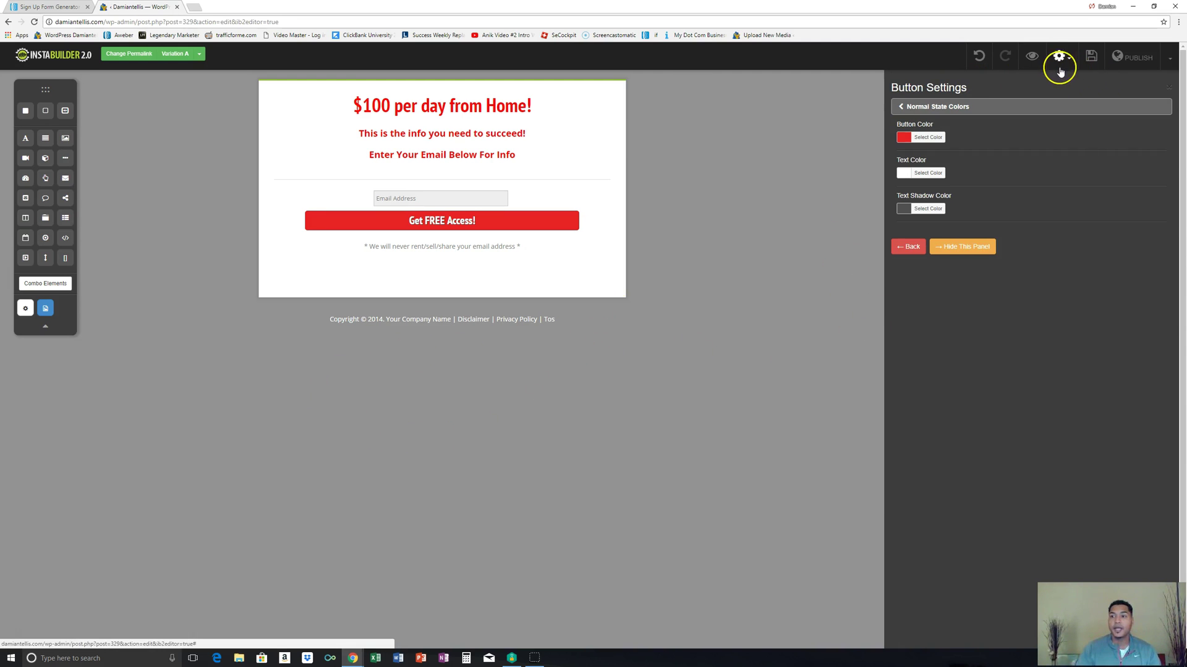
click(1091, 57)
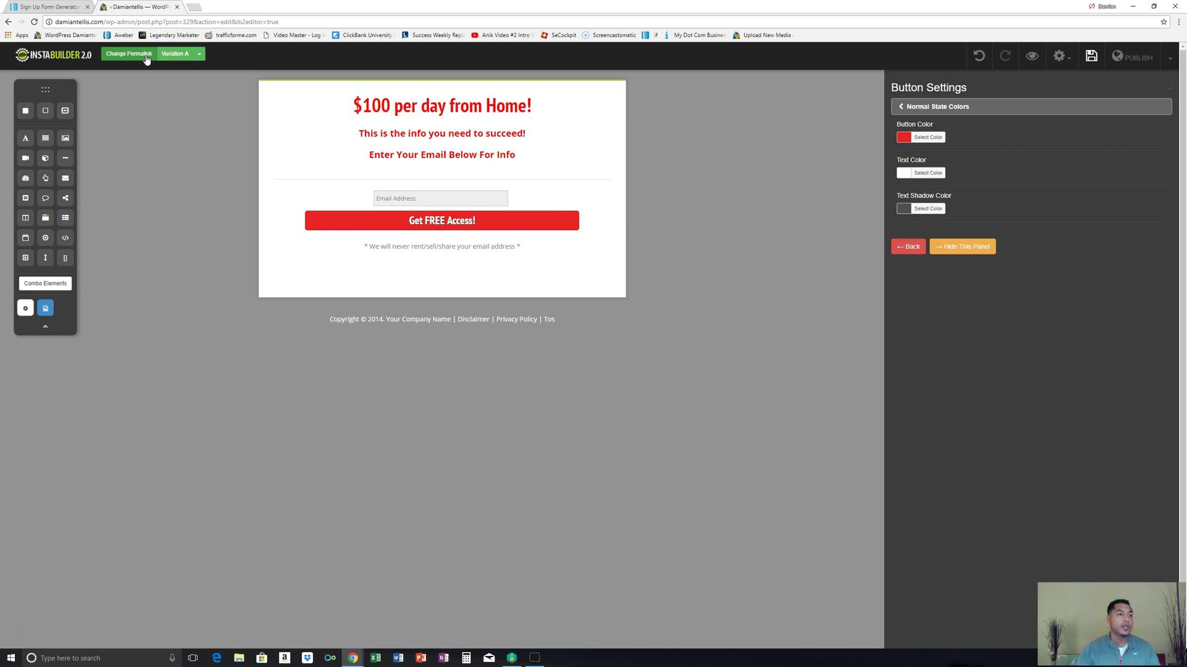
click(146, 59)
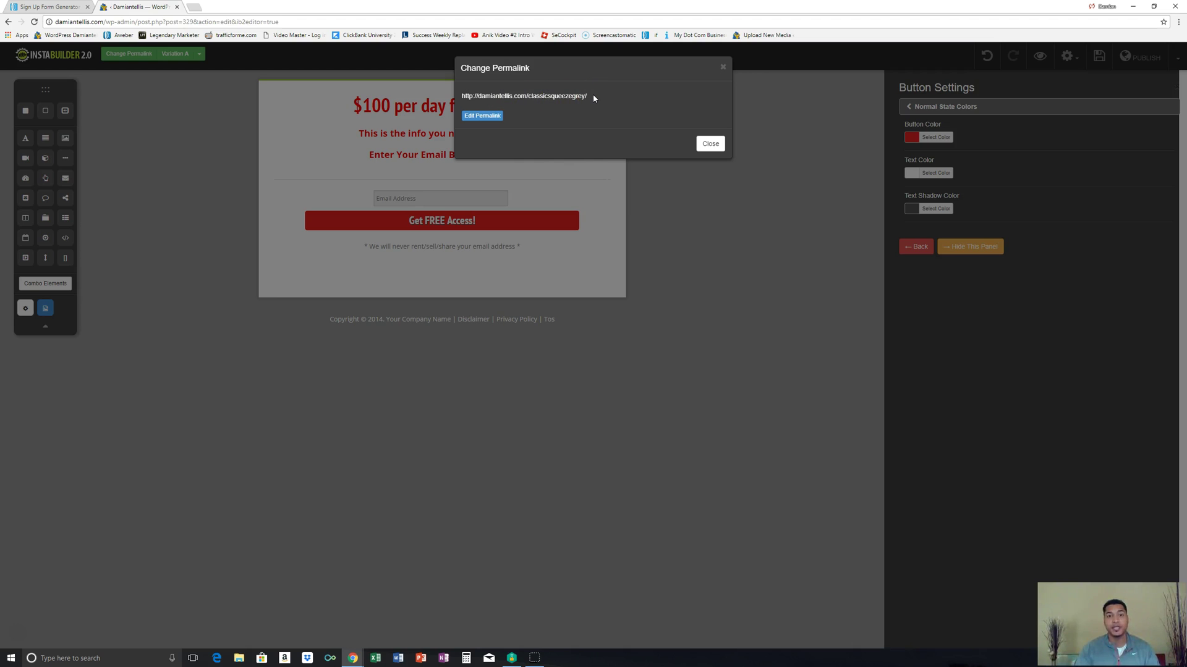
Step: Change the page's permalink slug to test007
click(485, 116)
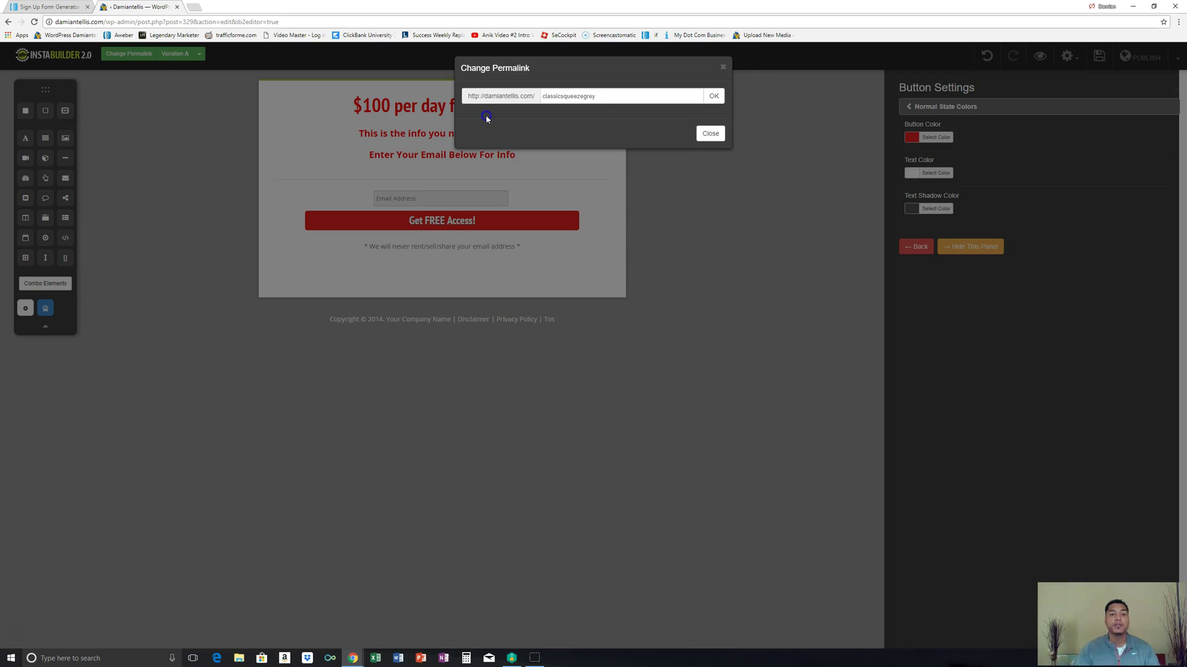
drag(606, 97, 567, 97)
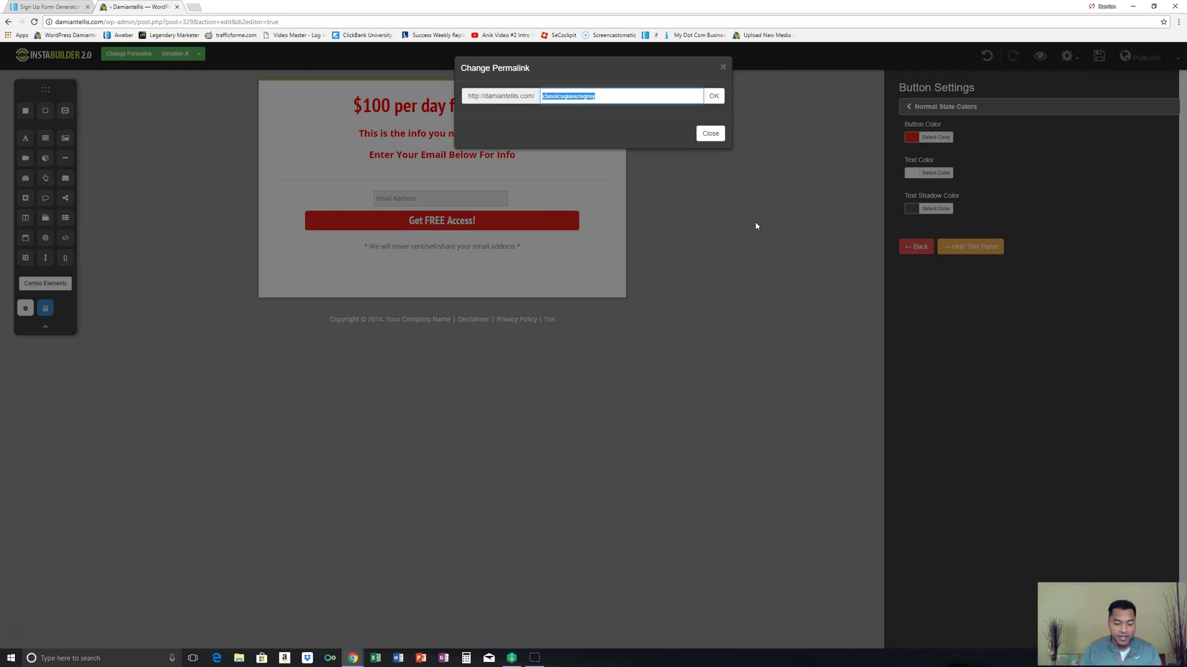
text(test007)
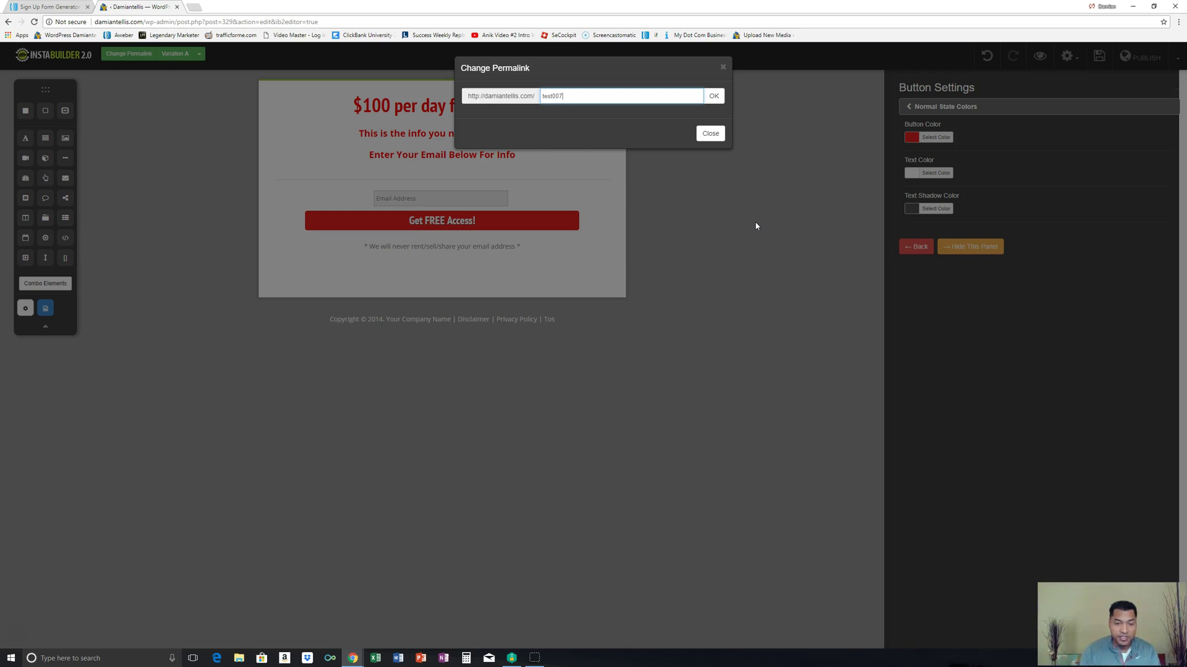
click(713, 96)
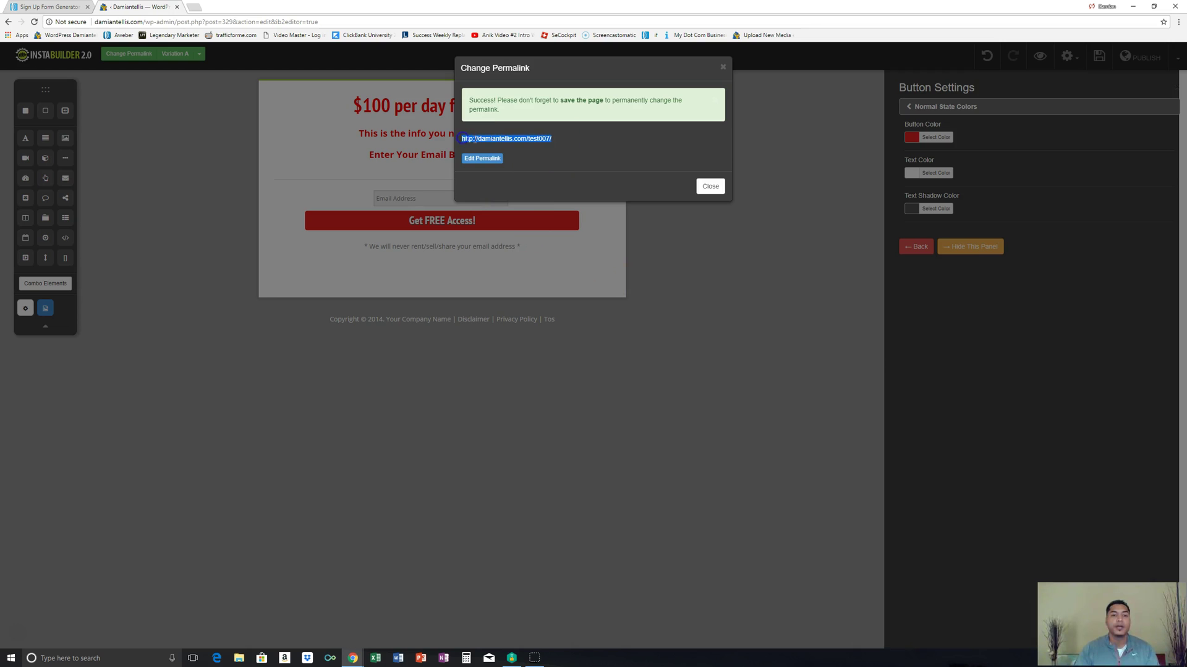
right_click(502, 97)
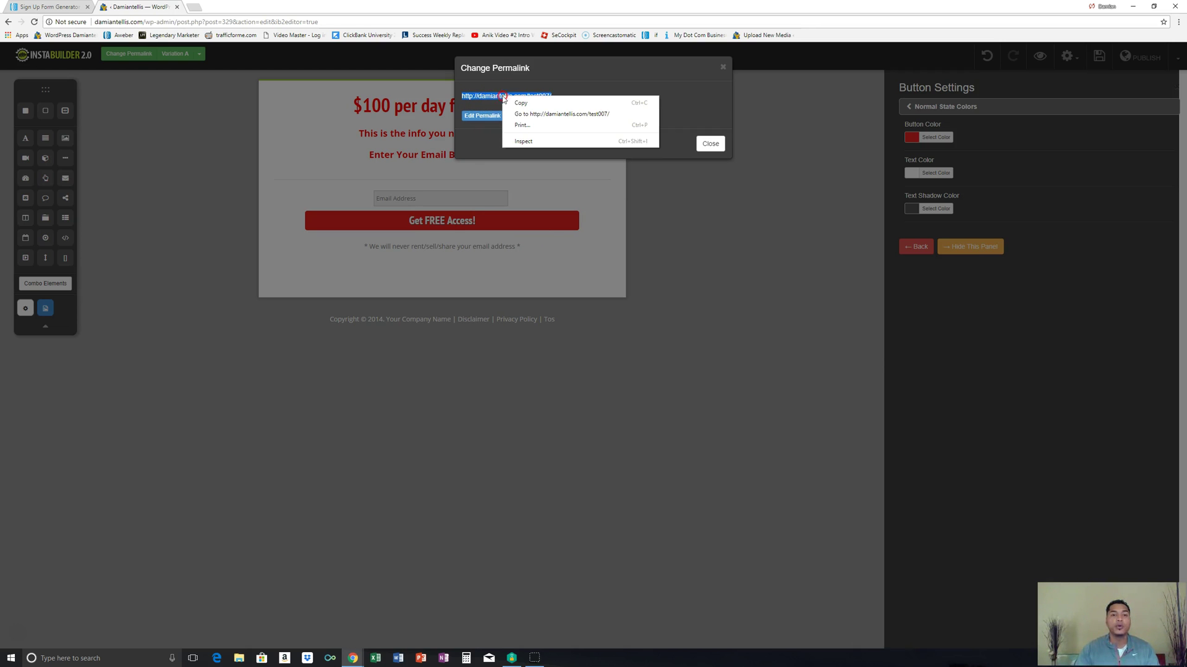
click(519, 106)
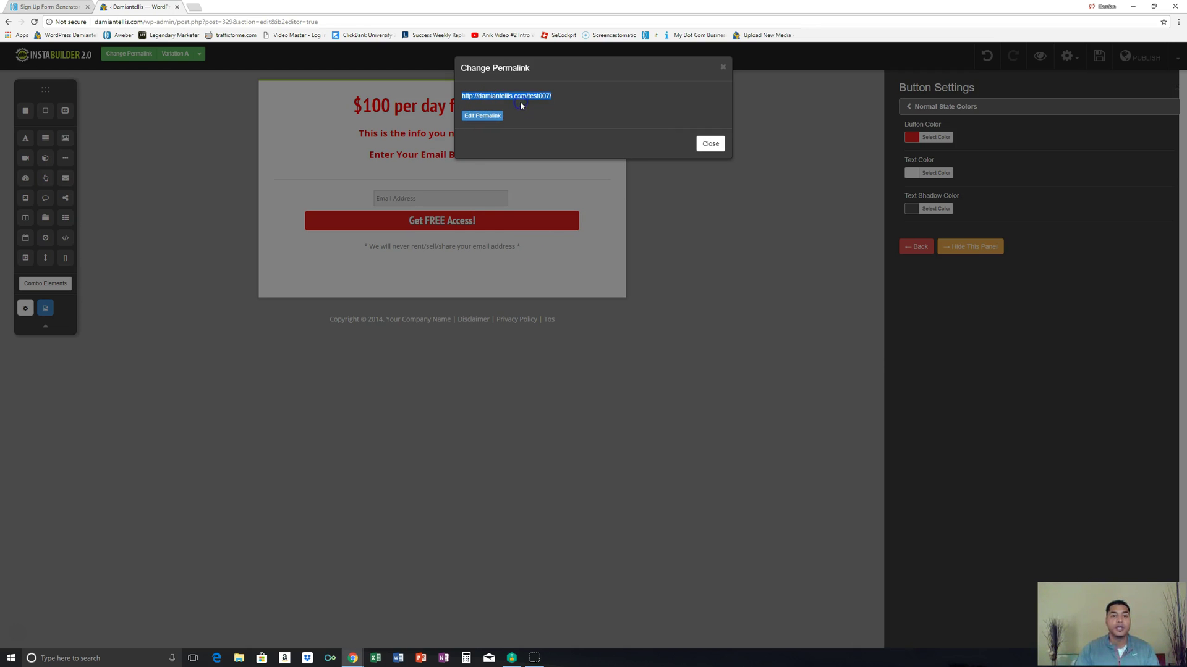
right_click(398, 657)
click(369, 624)
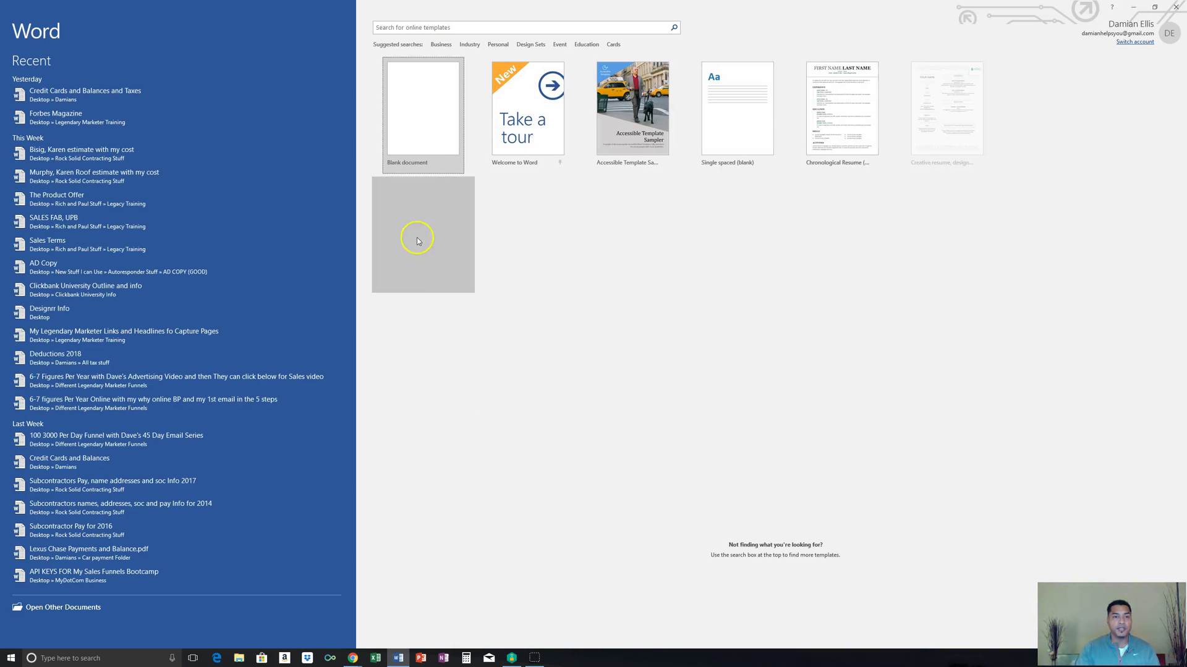
Step: Paste the test007 address into a blank Word document, minimize Word, and close the permalink window
click(419, 132)
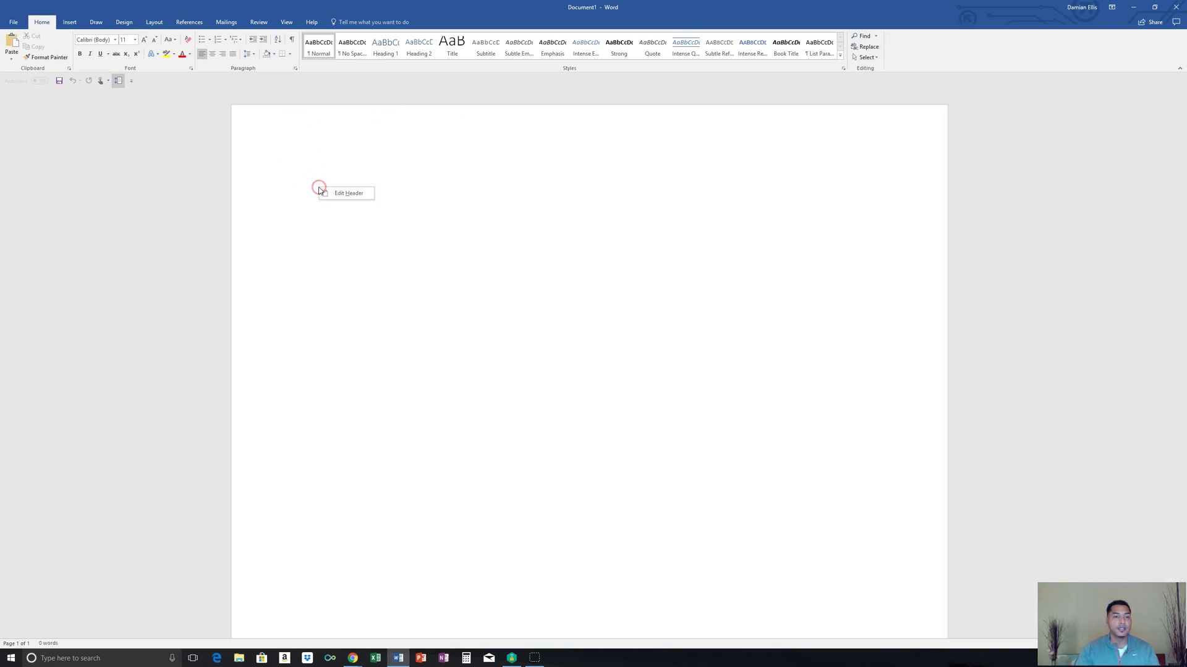
right_click(312, 204)
click(328, 241)
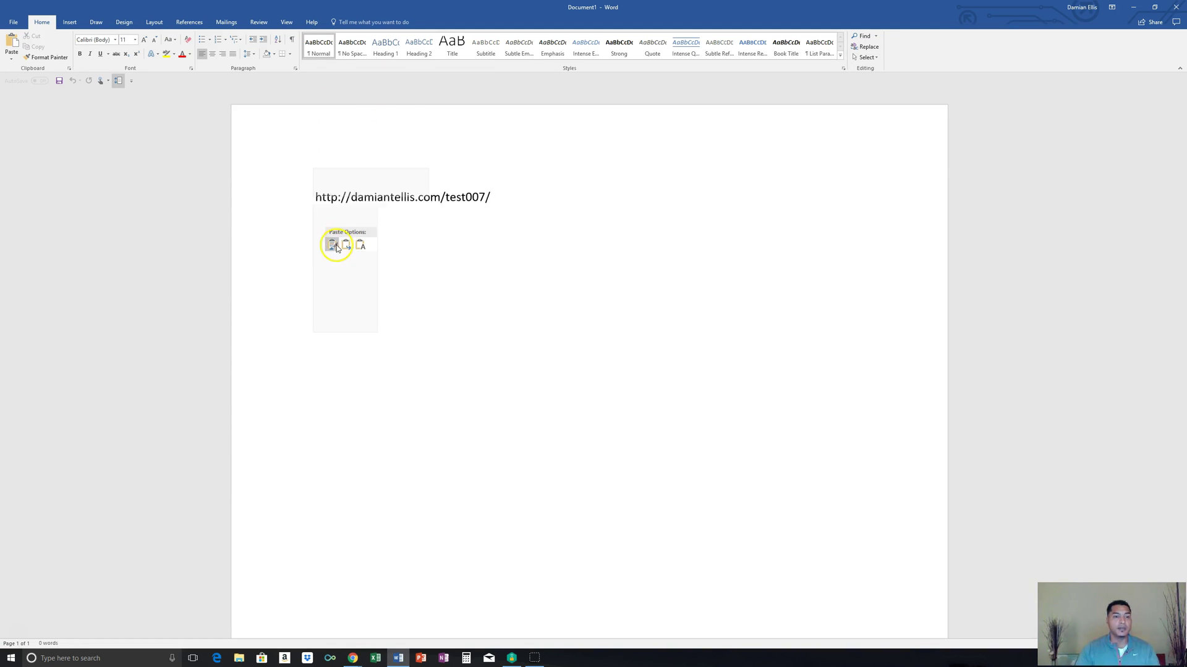
click(1133, 6)
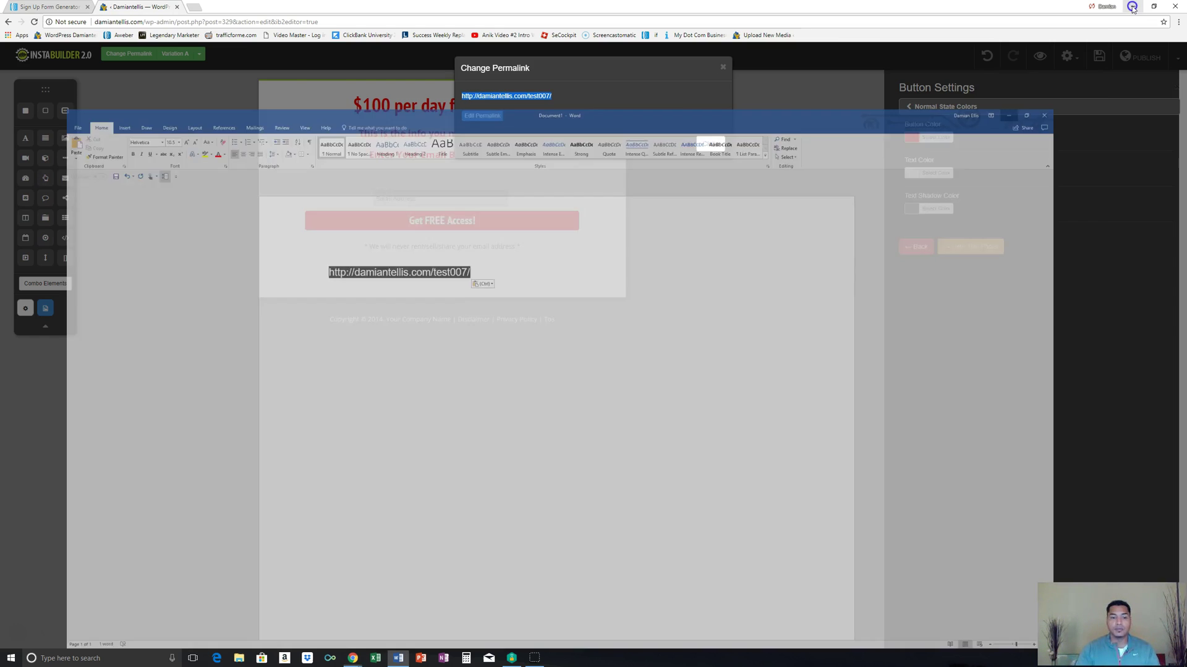
click(708, 143)
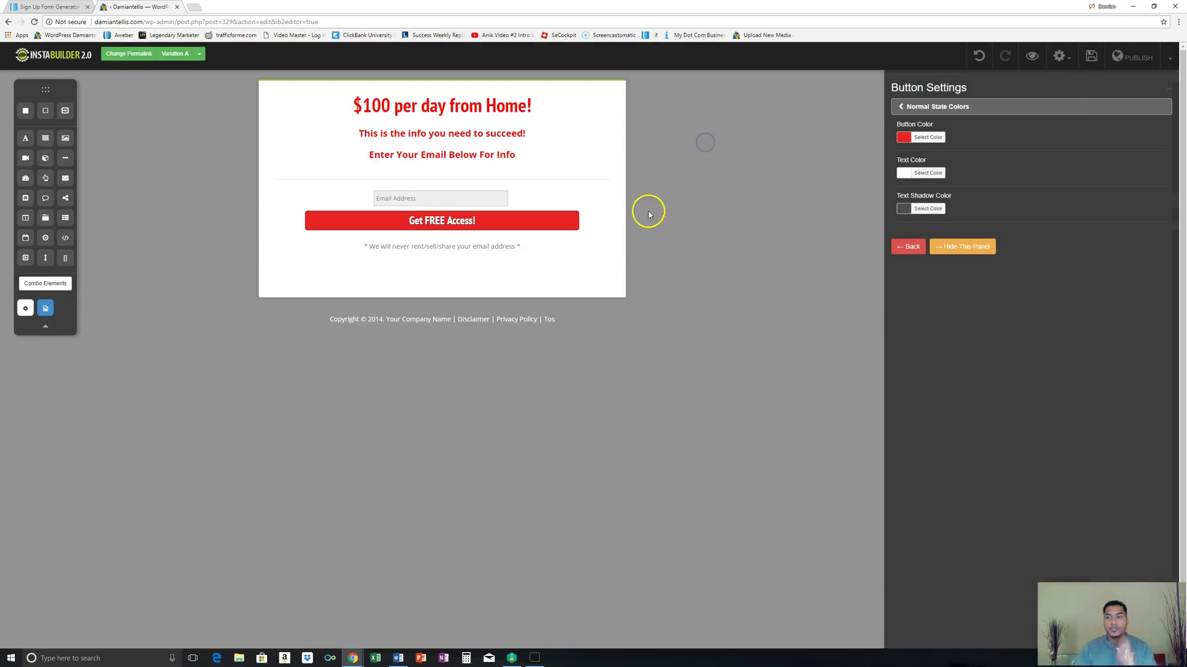
Step: Recheck the test007 permalink address, then save the squeeze page
click(130, 56)
drag(420, 97, 550, 105)
click(705, 144)
click(1090, 56)
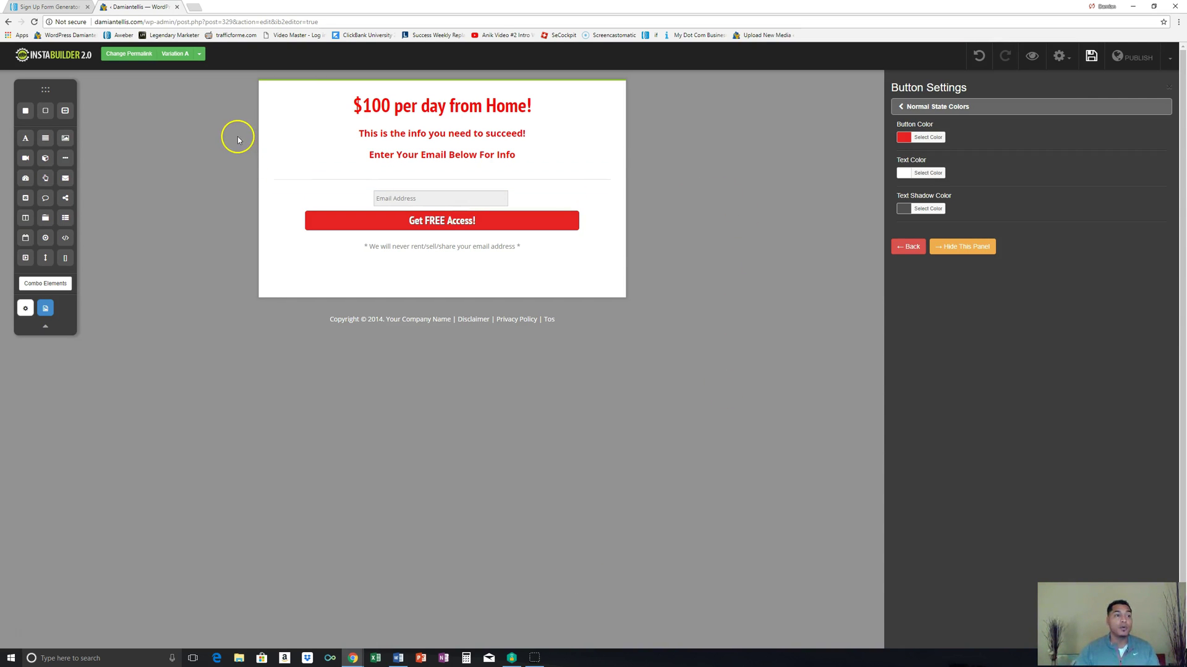
click(55, 8)
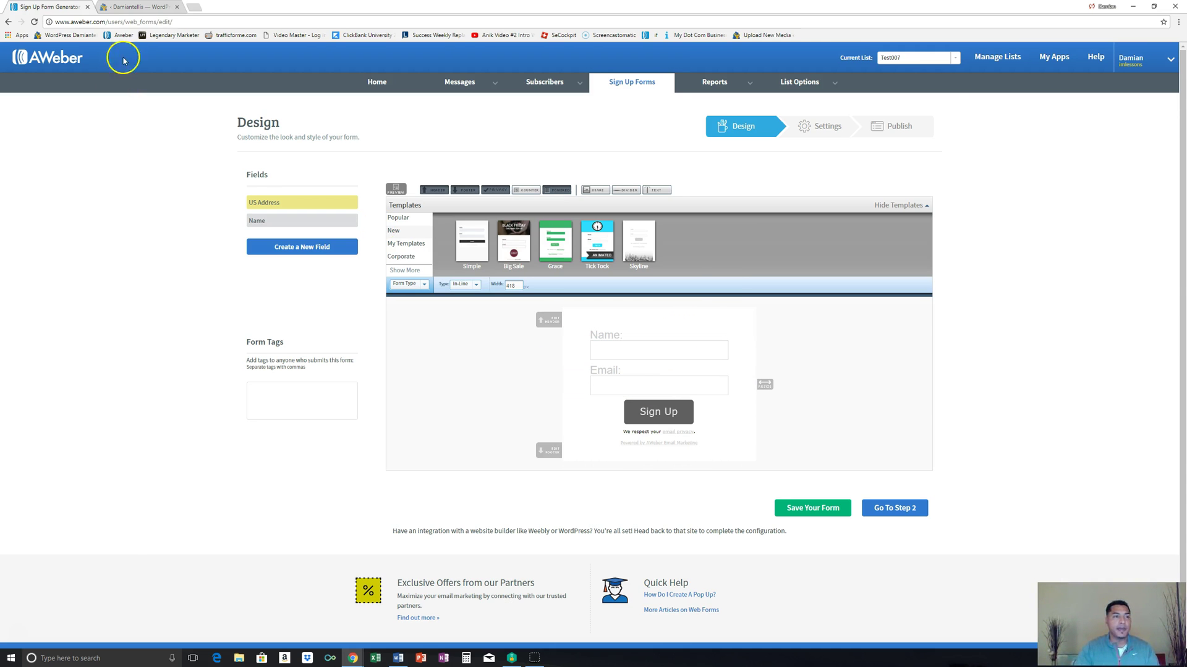
Step: Delete the Name field so the AWeber form has only Email and Sign Up, and save it
click(136, 7)
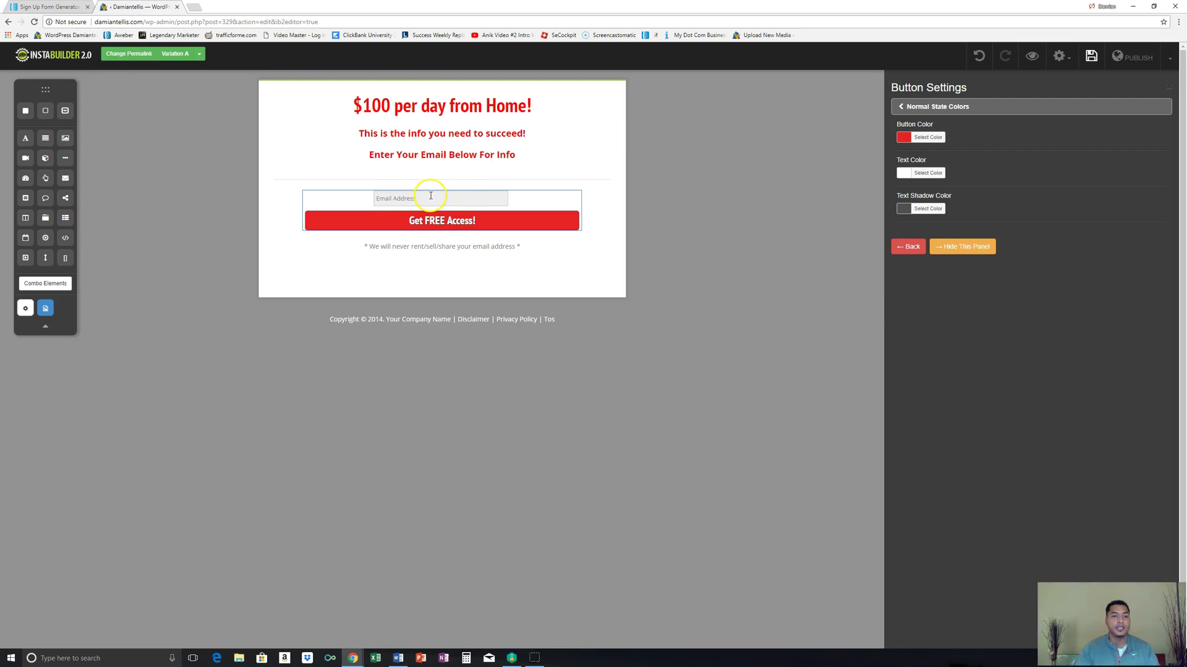
click(38, 7)
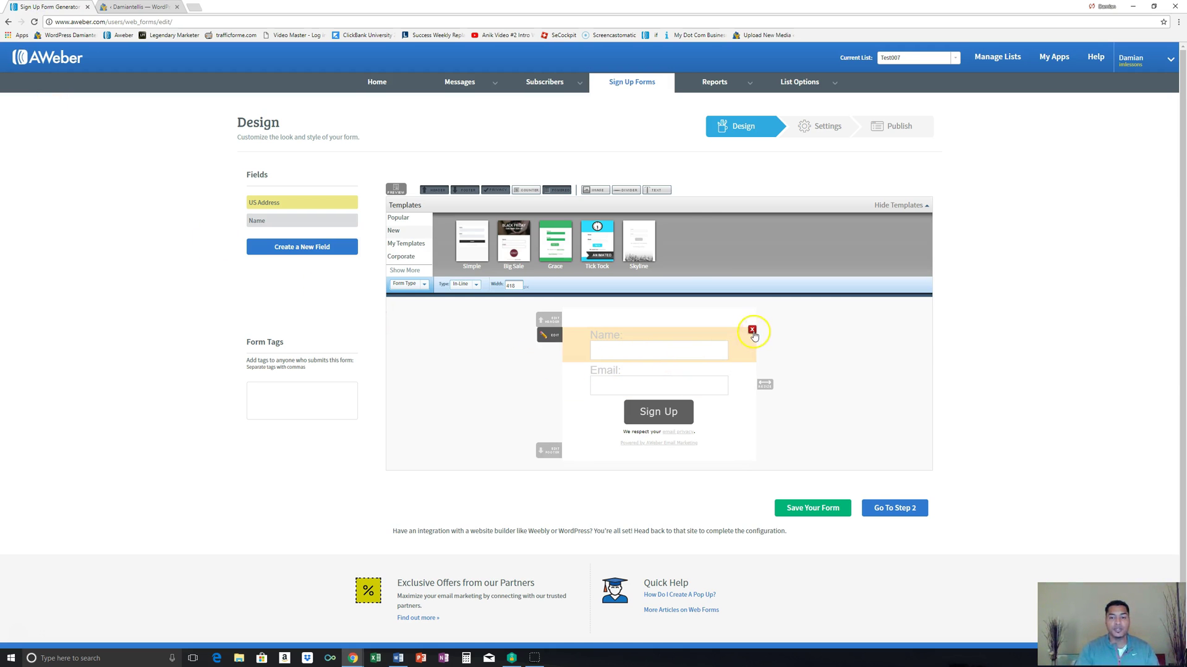
click(752, 331)
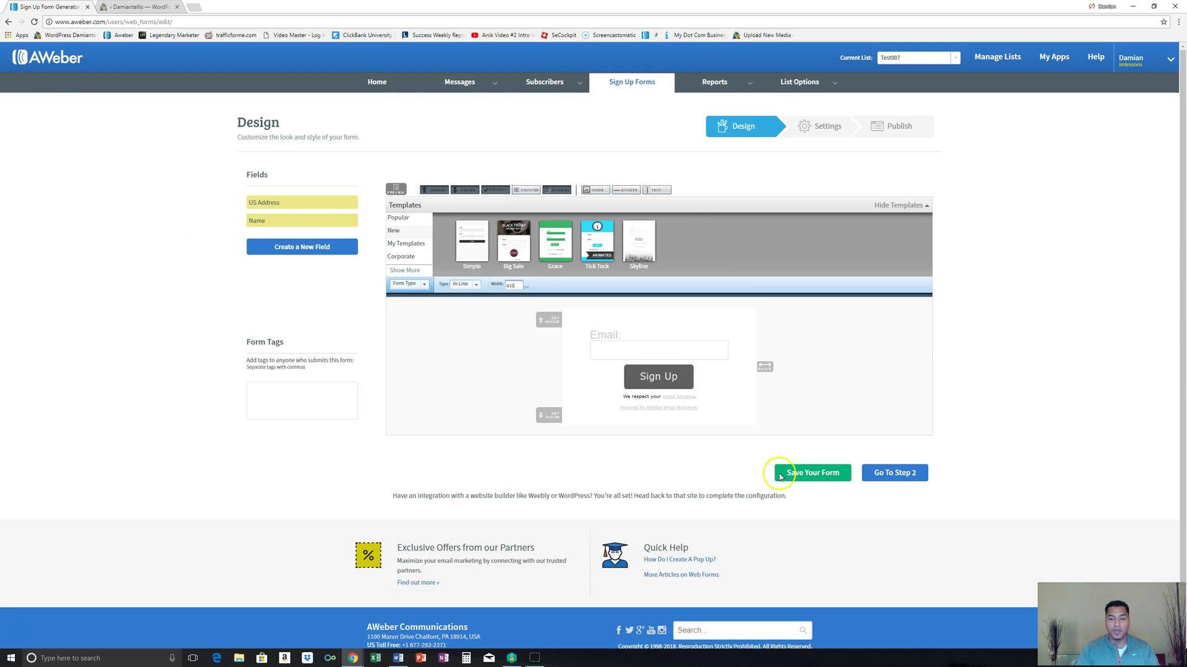
click(813, 476)
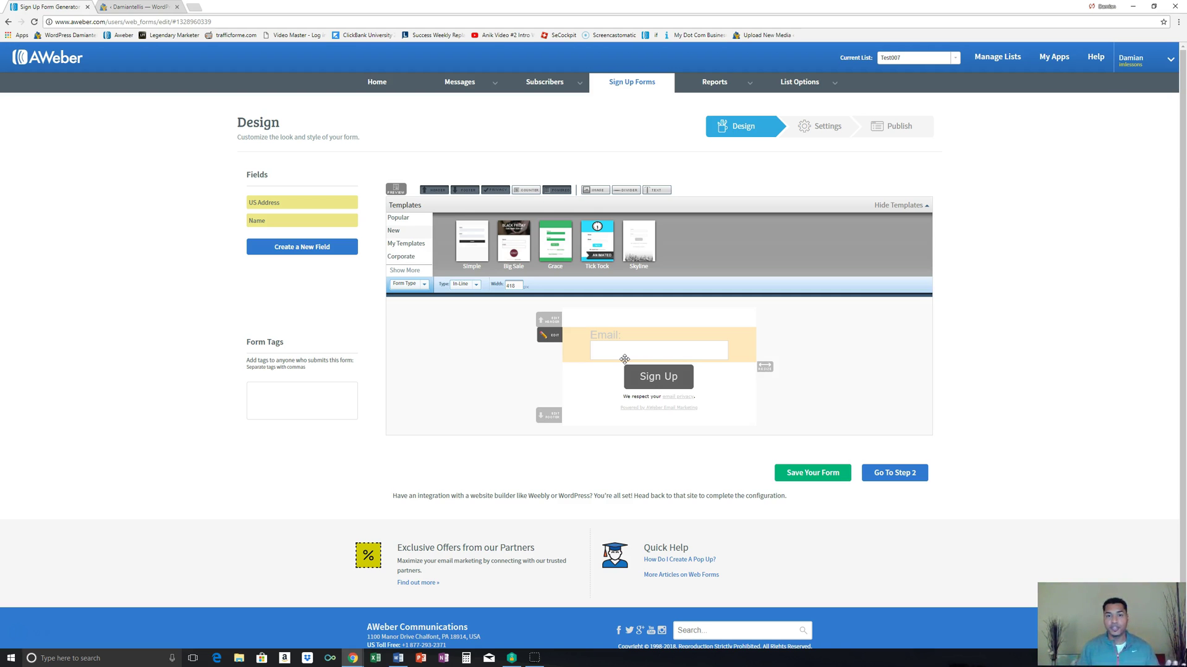
click(615, 360)
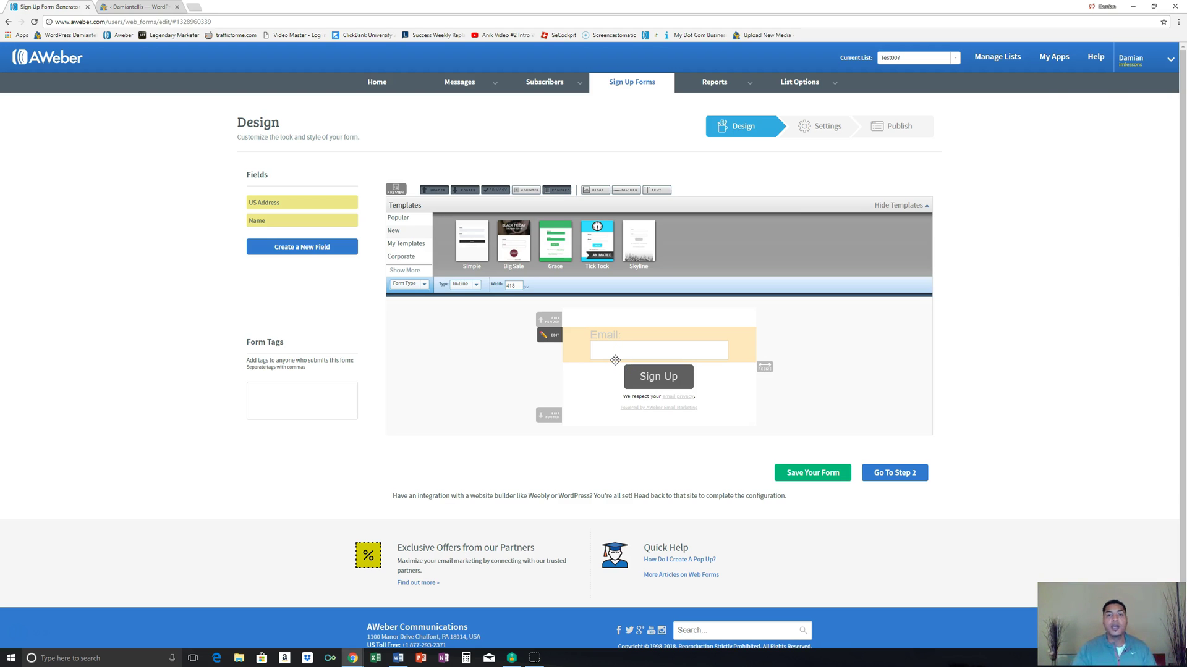
click(675, 372)
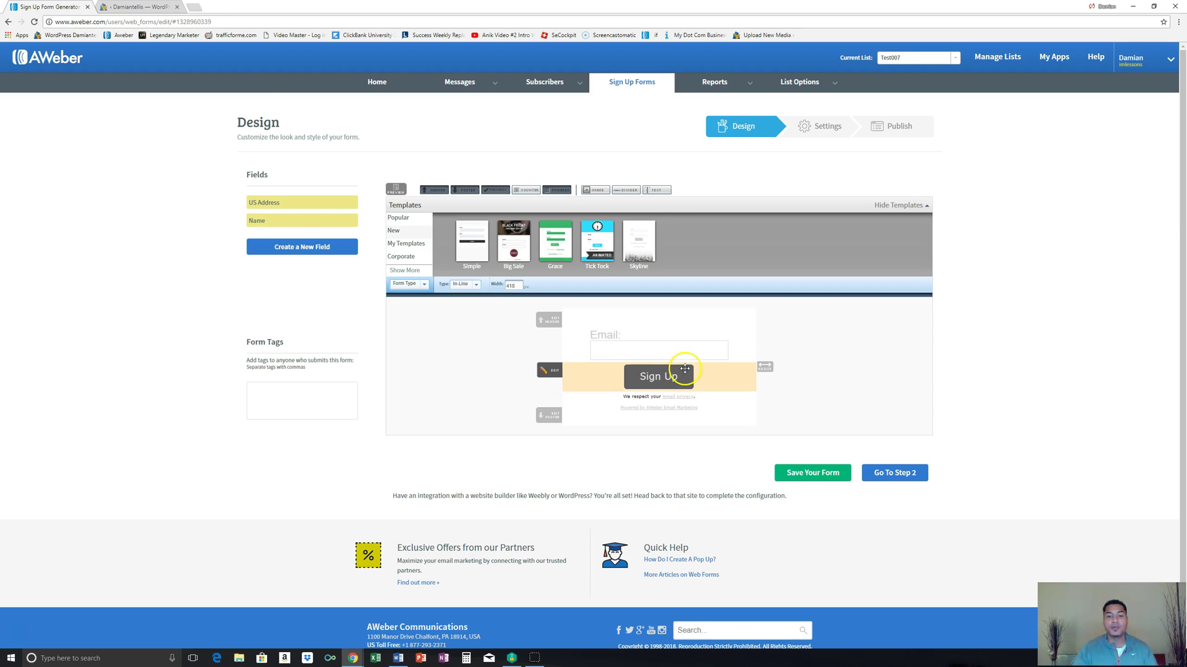
click(326, 276)
click(161, 9)
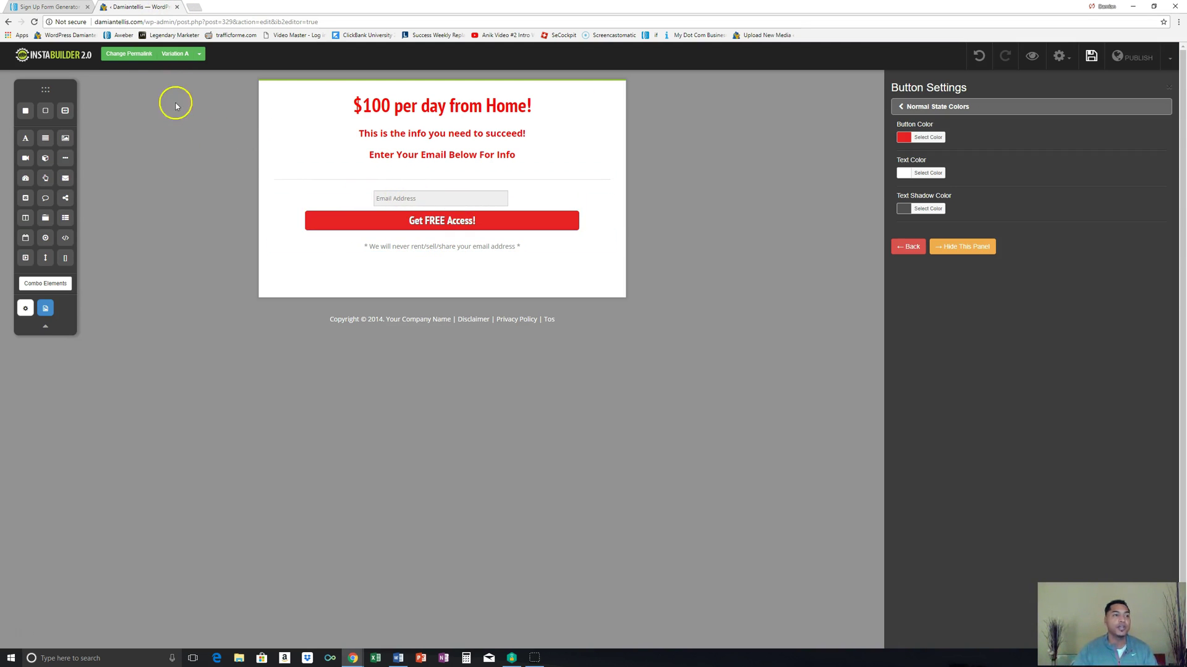
click(56, 8)
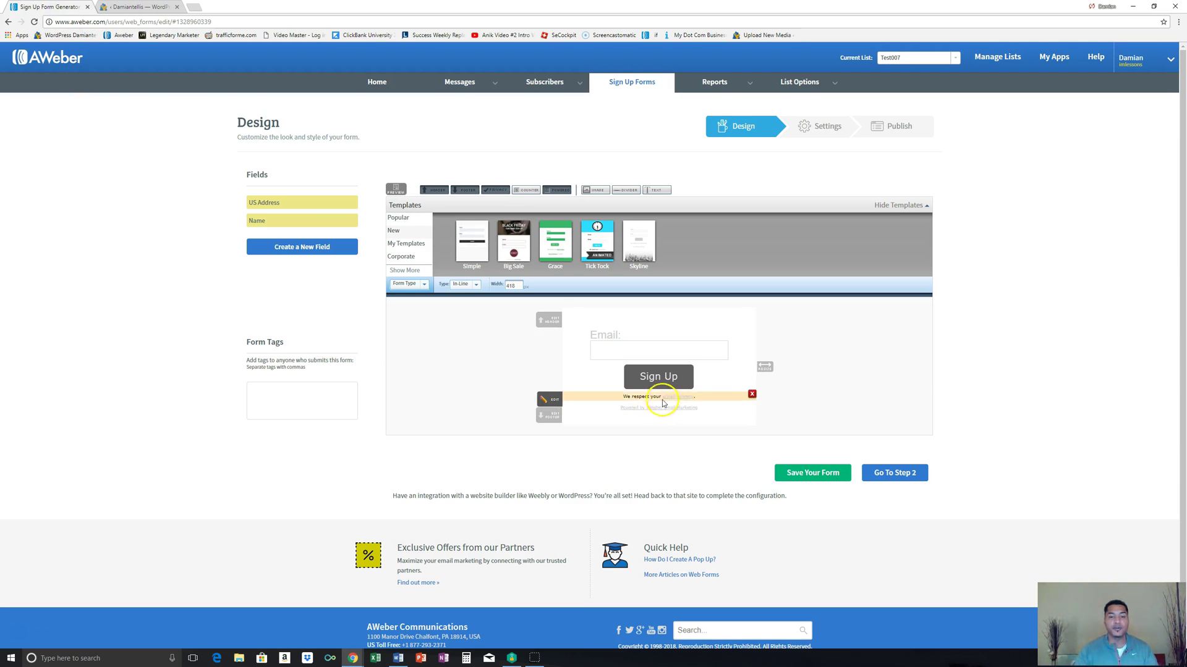
click(833, 475)
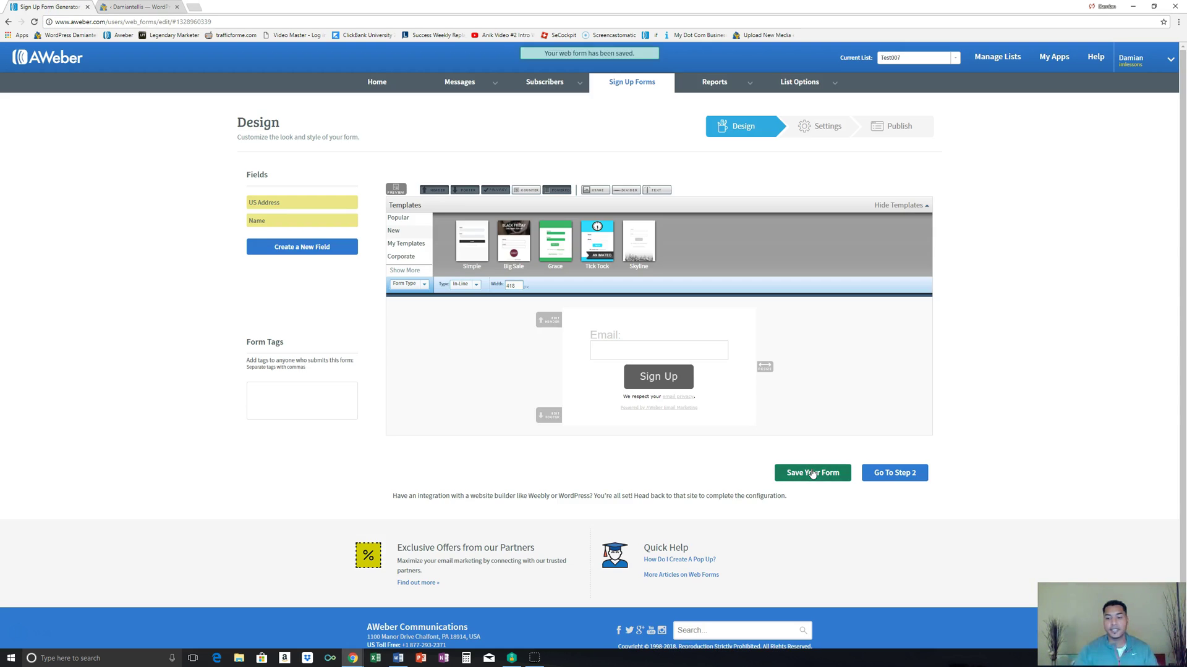
Step: Rename the AWeber form to Test007
click(895, 473)
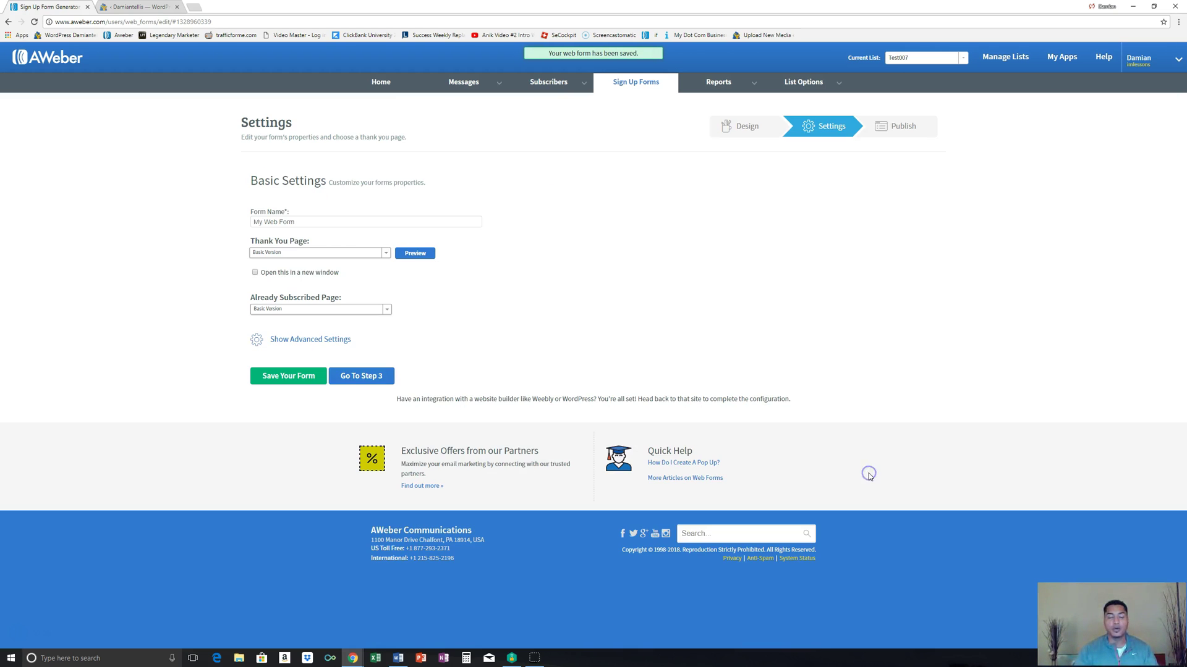
click(360, 223)
key(BackSpace)
key(BackSpace)
key(BackSpace)
key(BackSpace)
key(BackSpace)
key(BackSpace)
key(BackSpace)
key(BackSpace)
text(Test007)
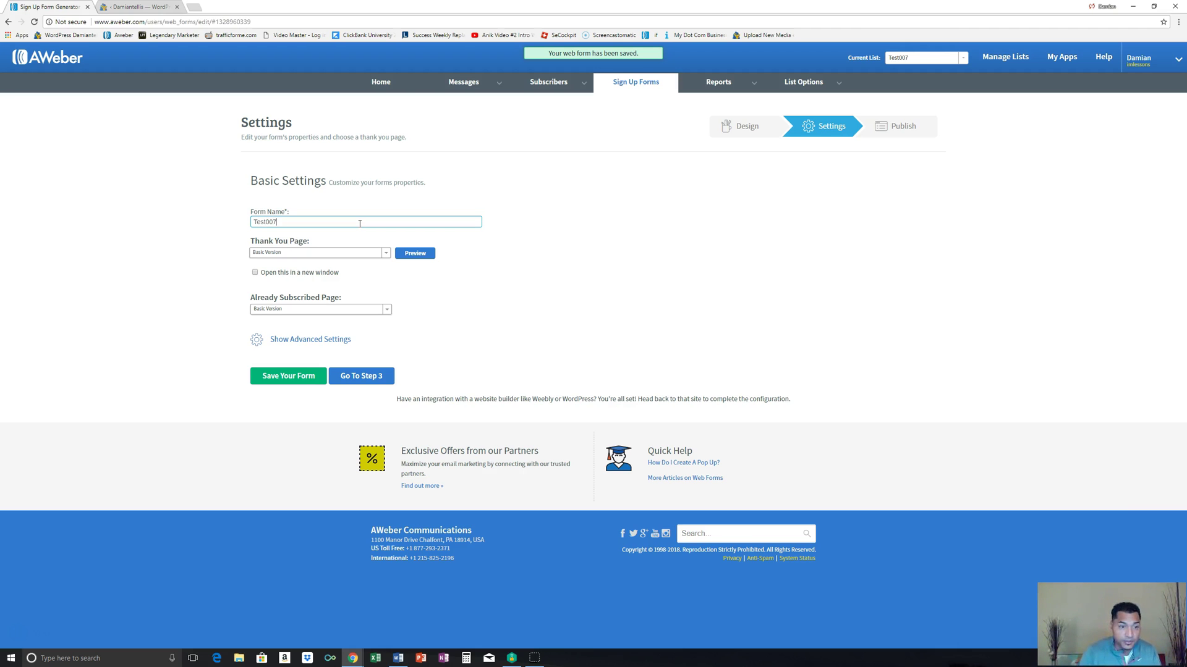
Step: Set the form's Thank You Page to Custom Page
click(378, 255)
click(384, 253)
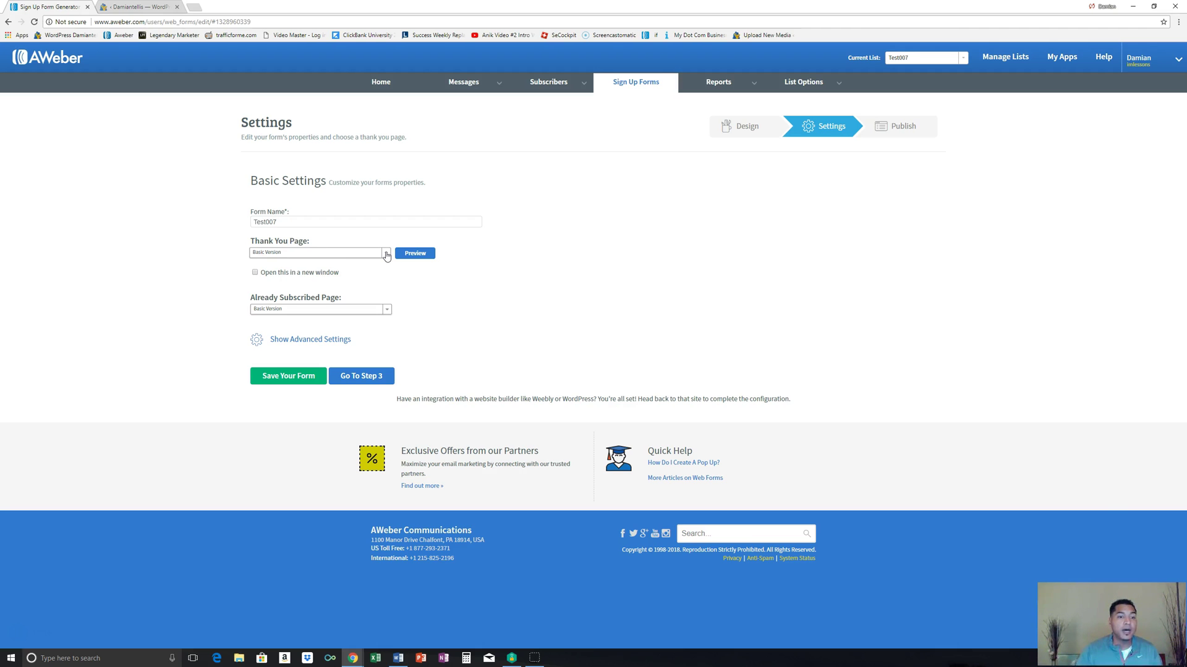
click(387, 255)
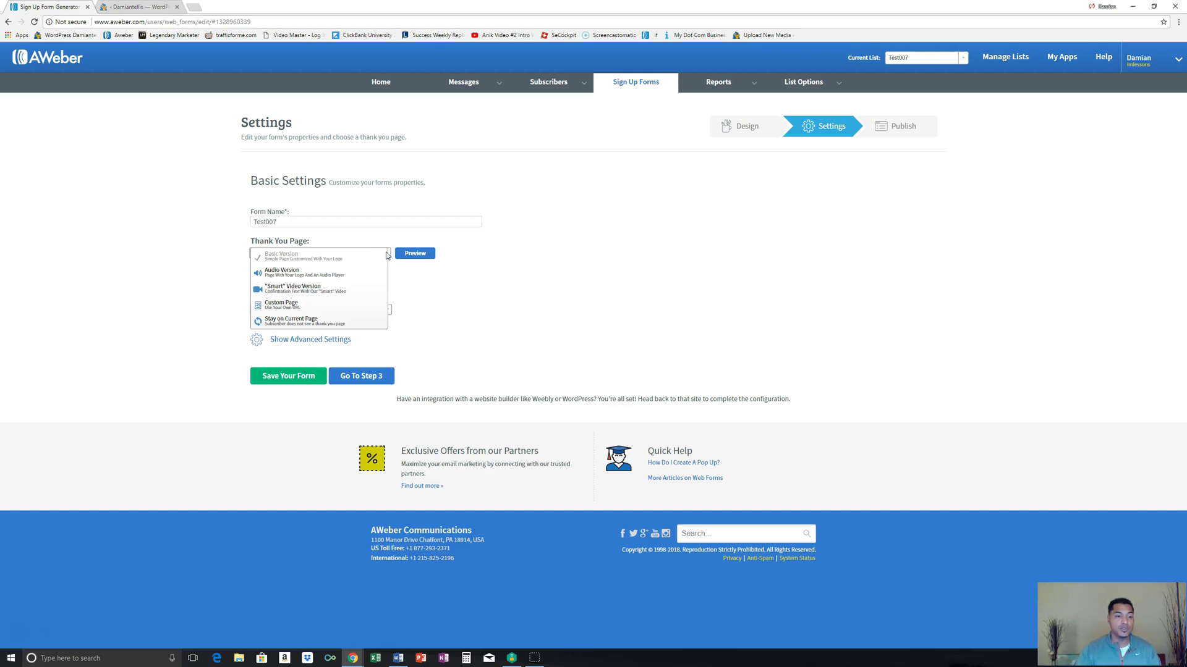
click(314, 304)
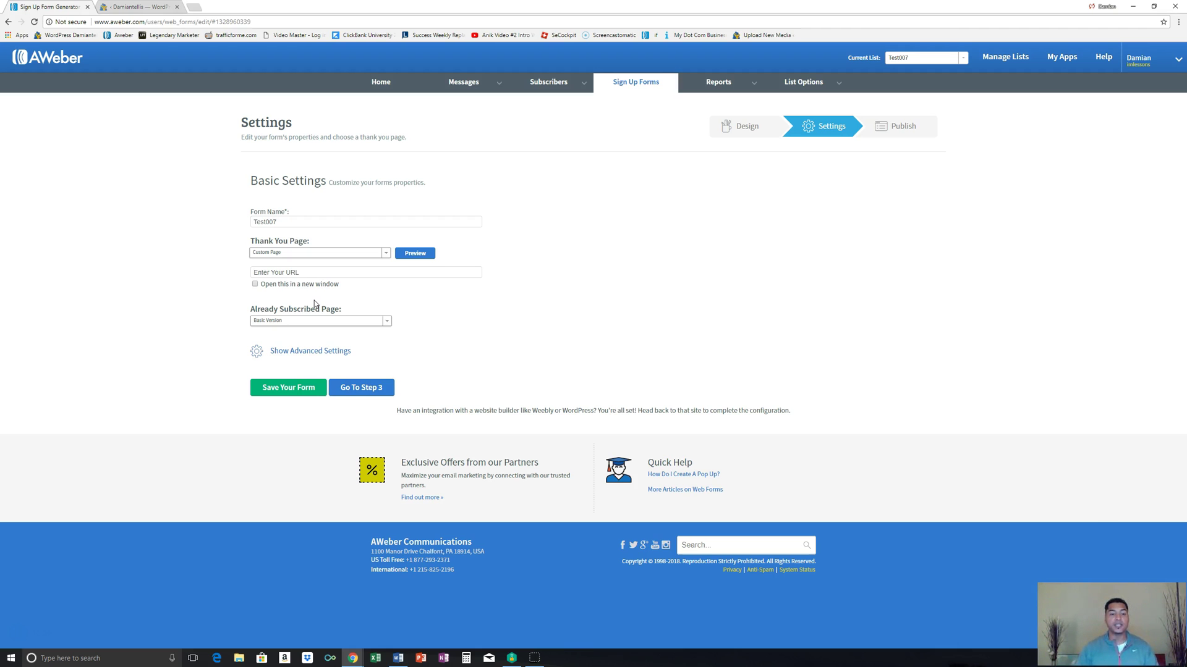
click(196, 7)
Step: Open Legendary Marketer from bookmarks, log in, and go to My Business affiliate Links
click(1178, 21)
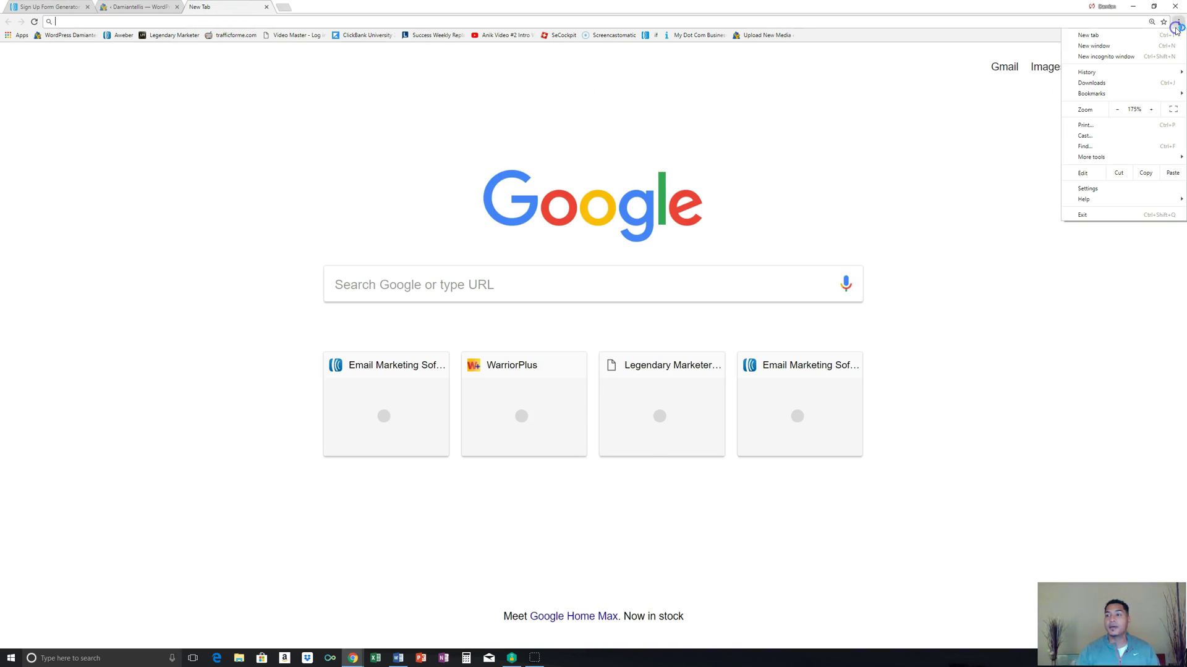
mouse_move(1157, 94)
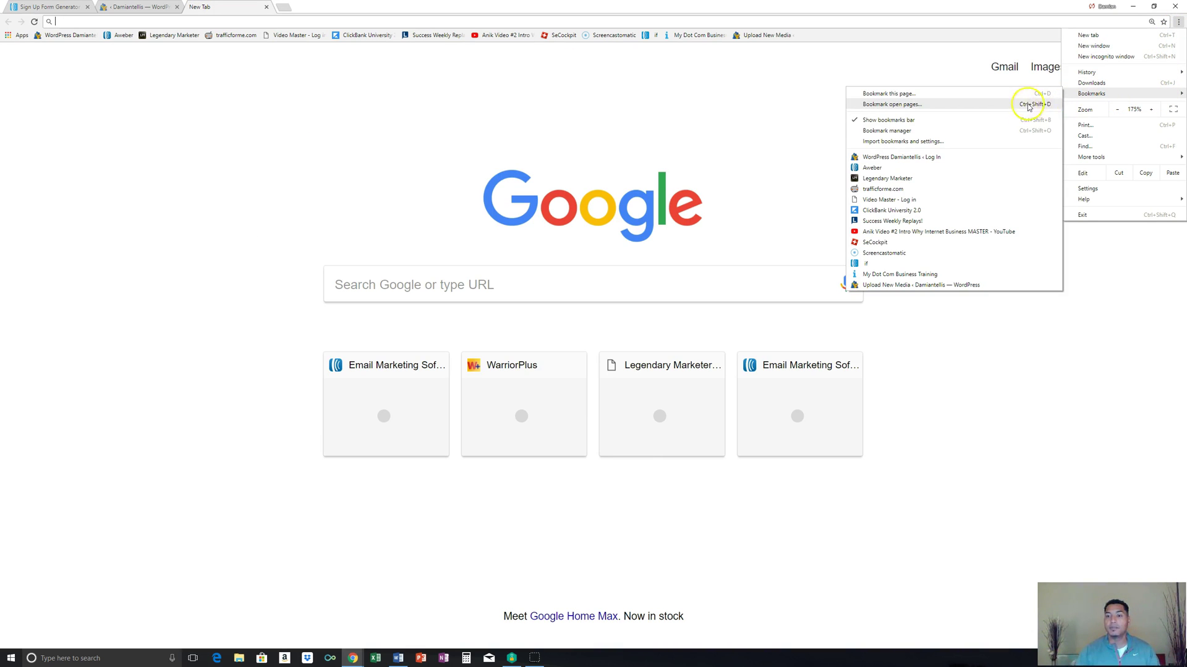
click(912, 178)
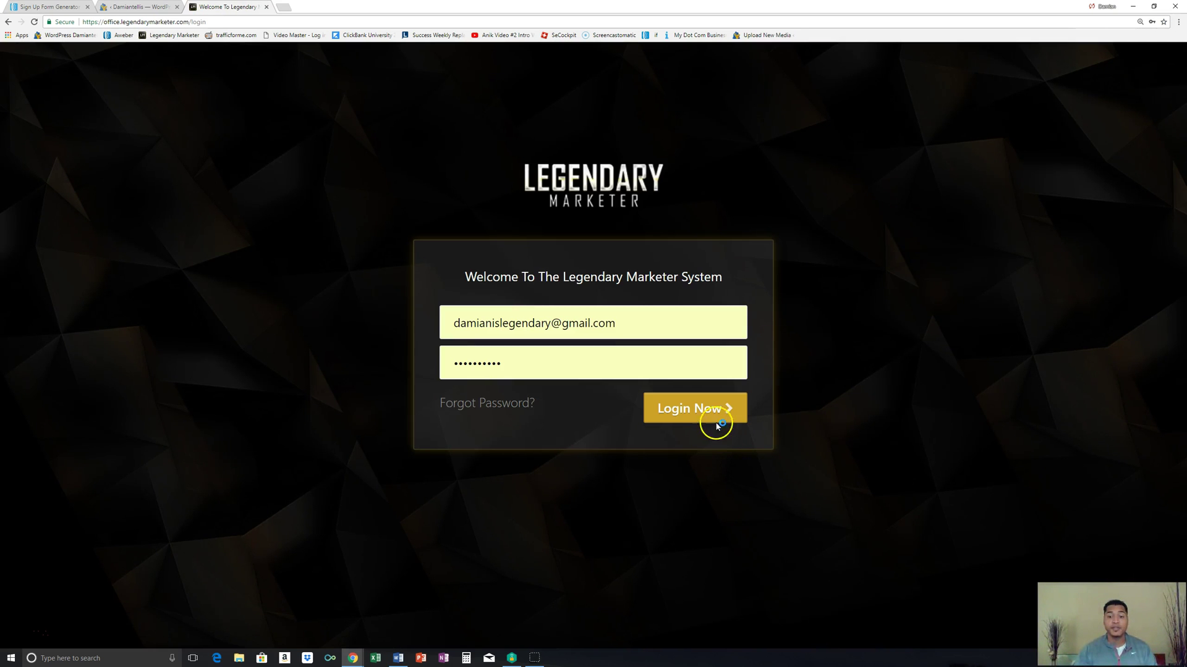
click(717, 414)
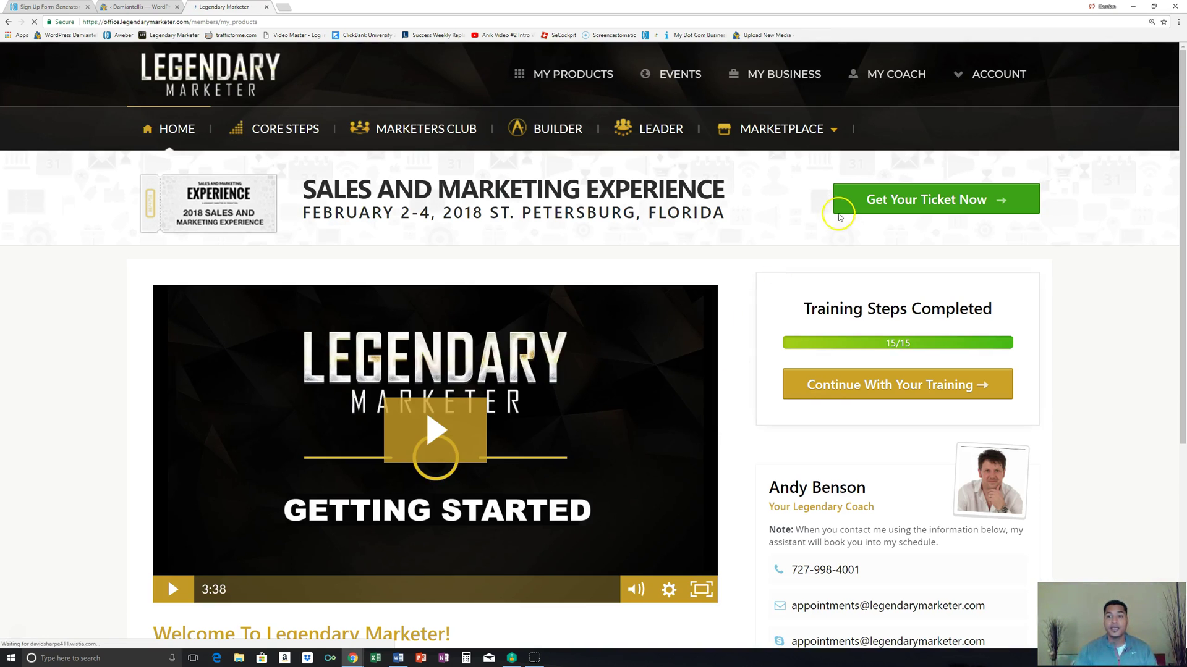
click(768, 74)
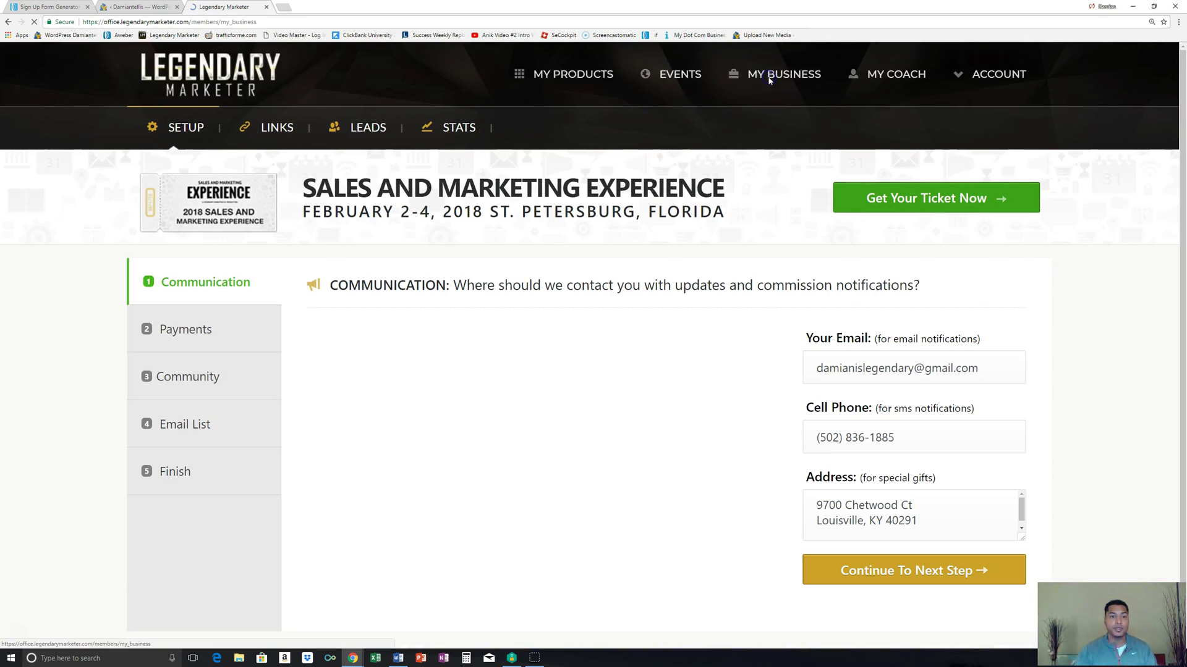
click(276, 127)
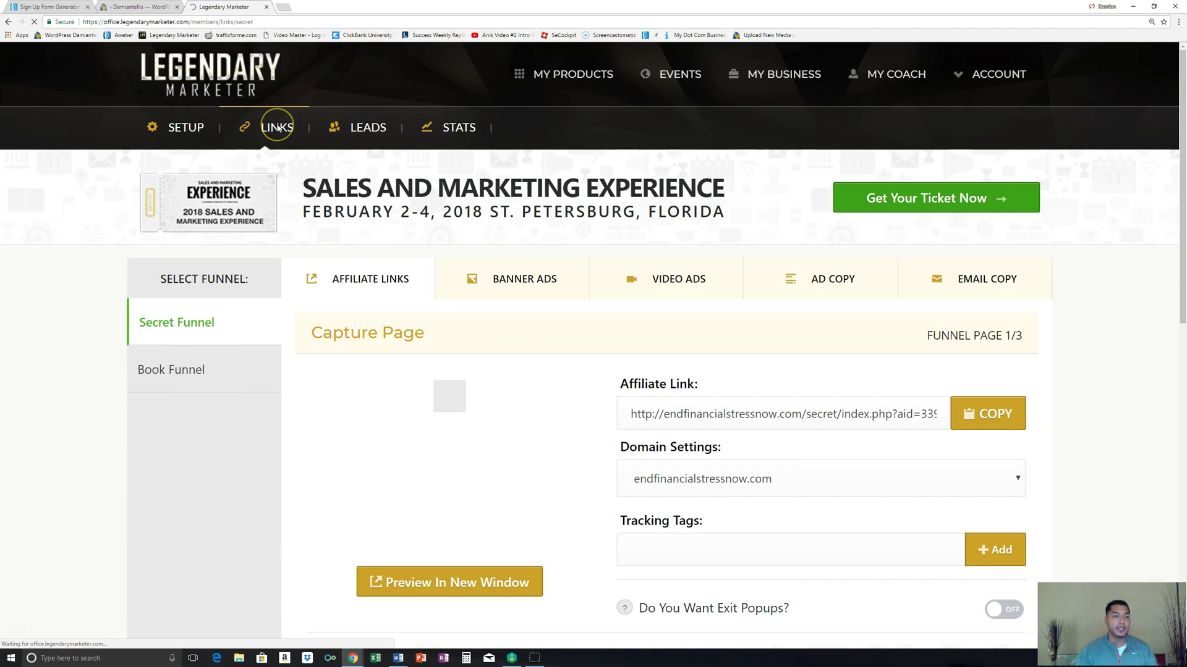
scroll(593, 309, down, 7)
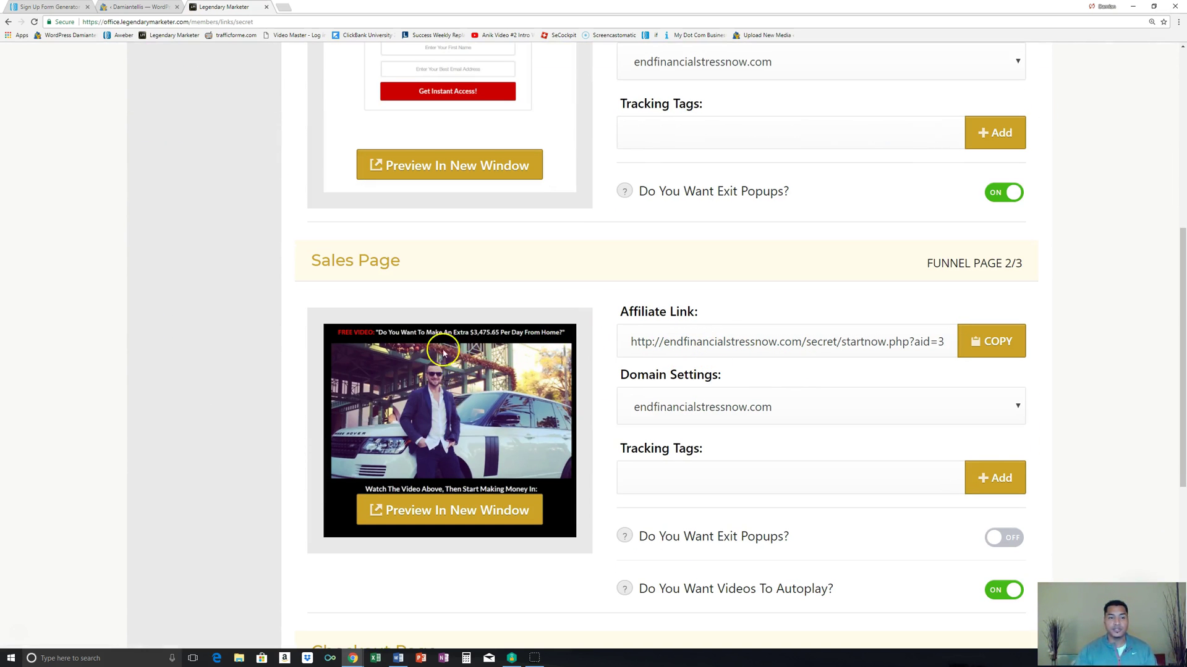
Step: Add tracking tag test007 to the Sales Page link and copy the link
click(643, 473)
text(test007)
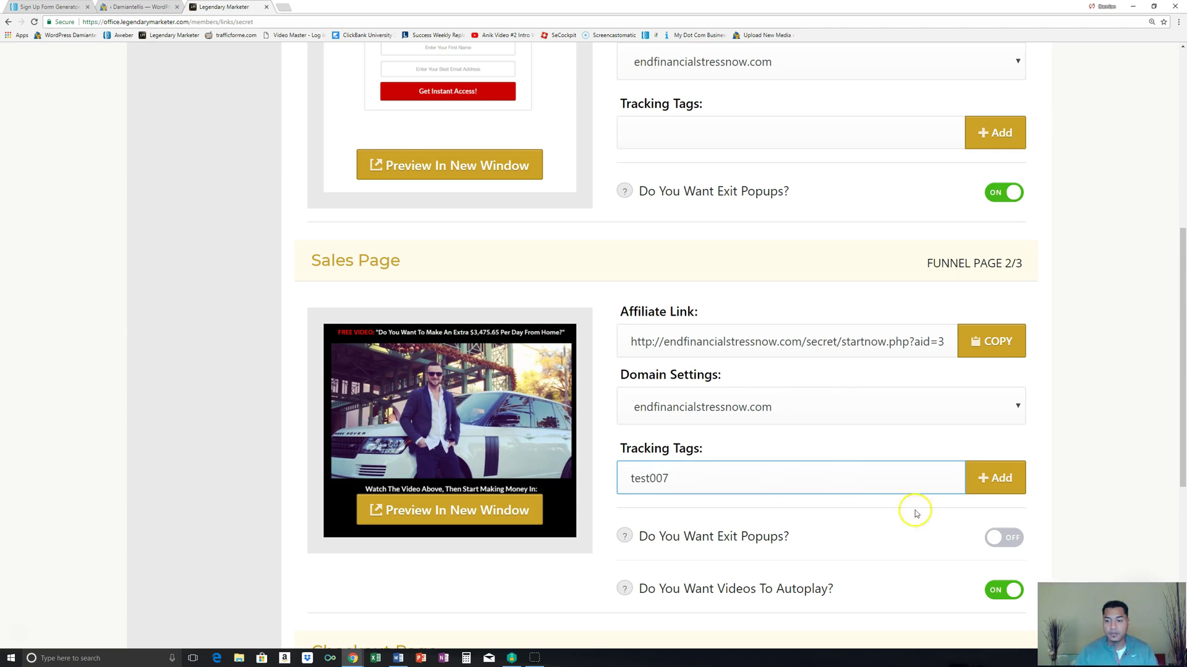
click(994, 478)
click(986, 341)
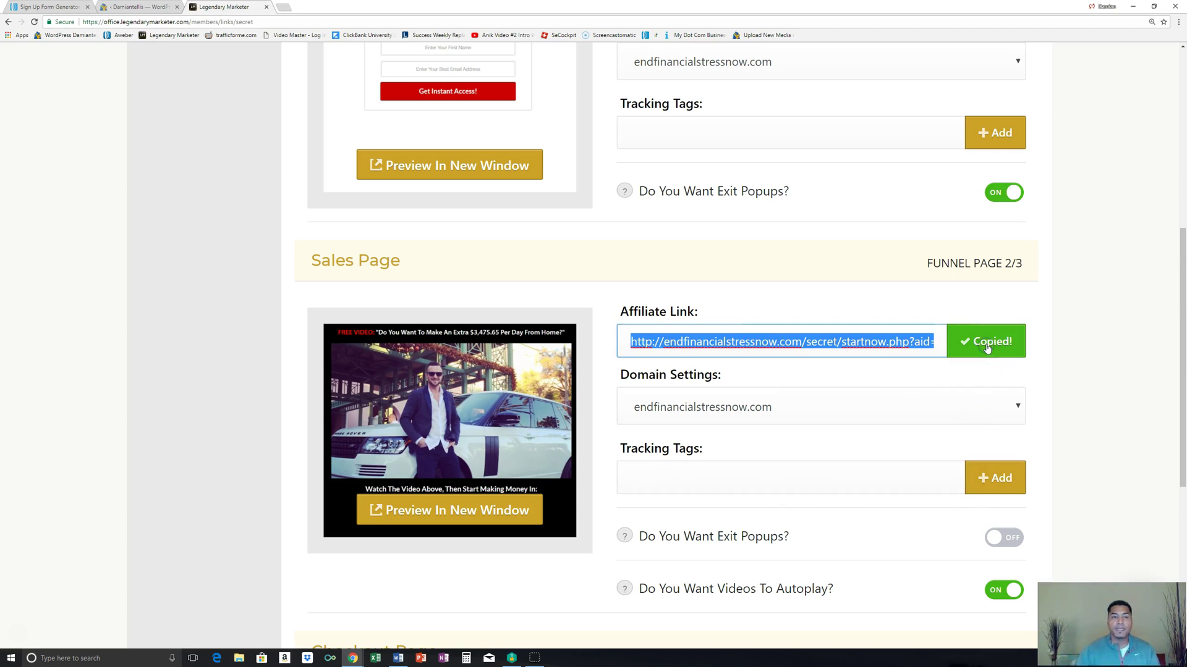
Step: Paste the test007 Sales Page affiliate link as the custom thank-you URL and save the form
click(61, 8)
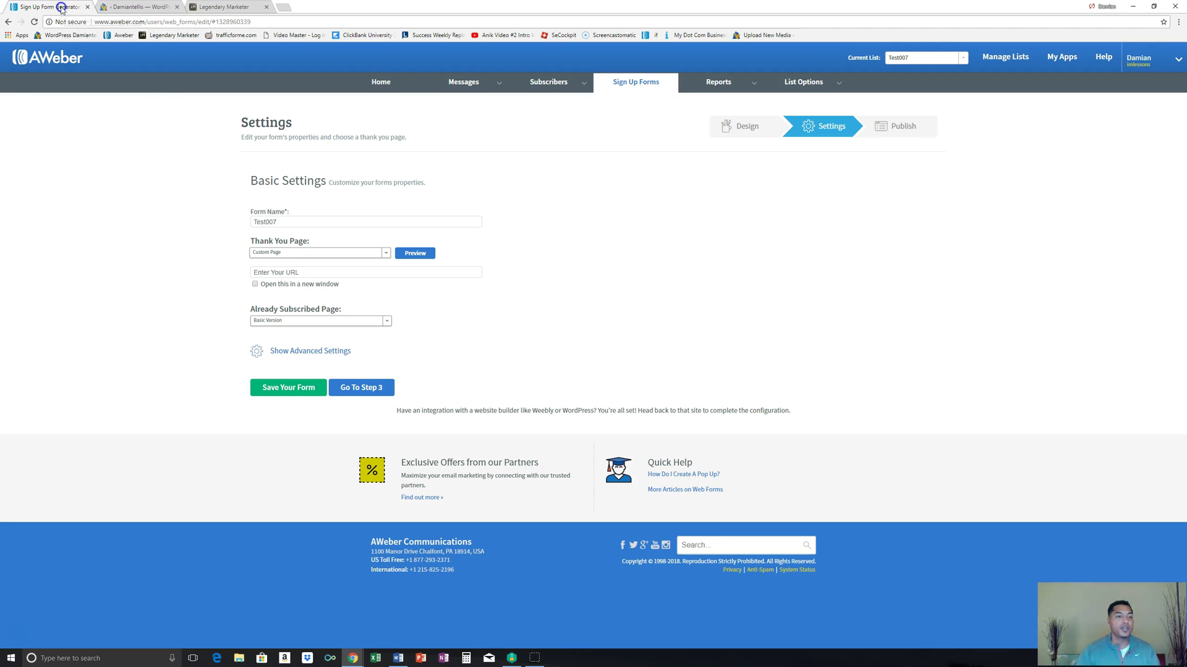
click(300, 274)
right_click(300, 276)
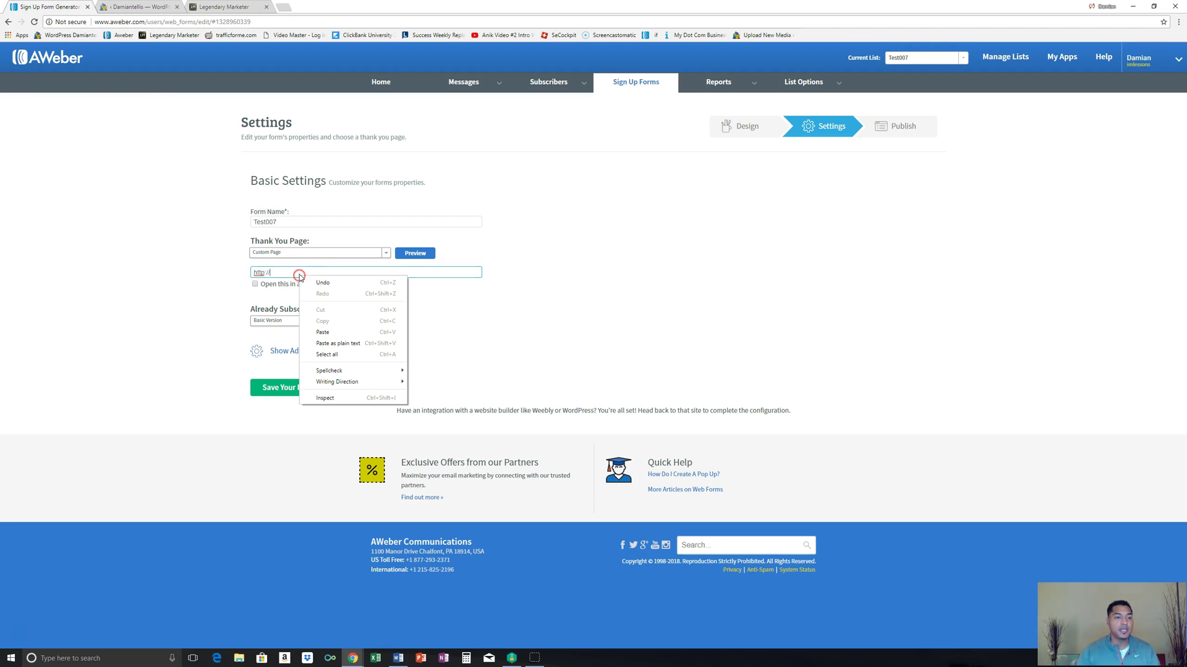
click(323, 329)
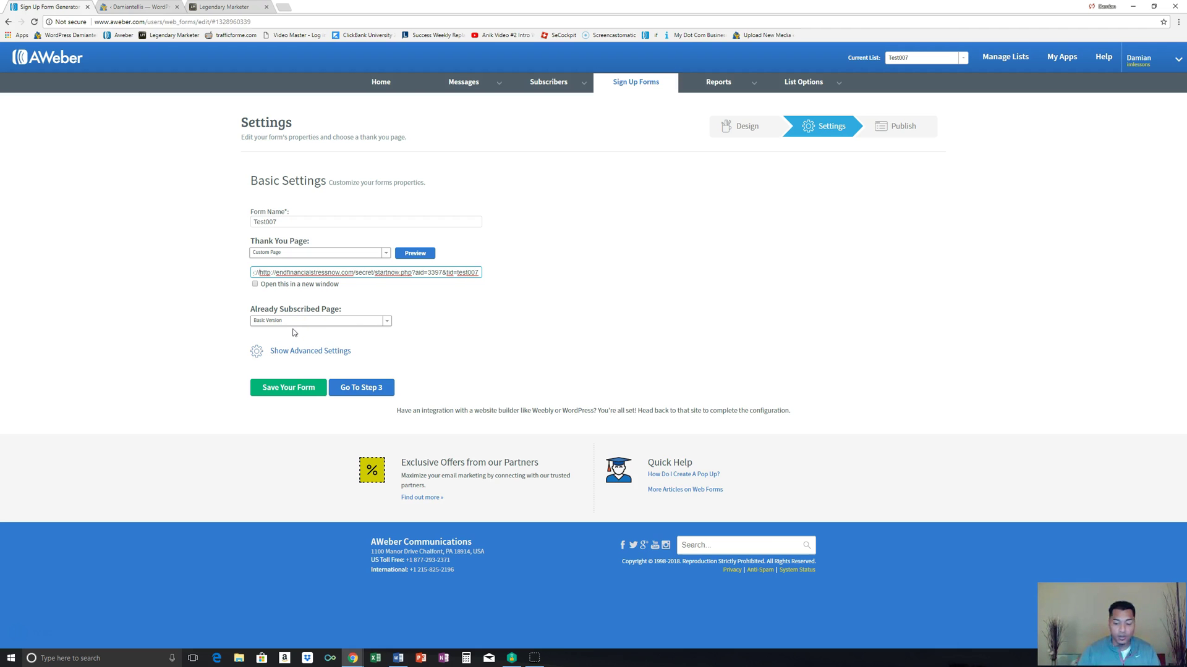
key(BackSpace)
key(BackSpace)
key(BackSpace)
key(BackSpace)
key(BackSpace)
key(BackSpace)
key(BackSpace)
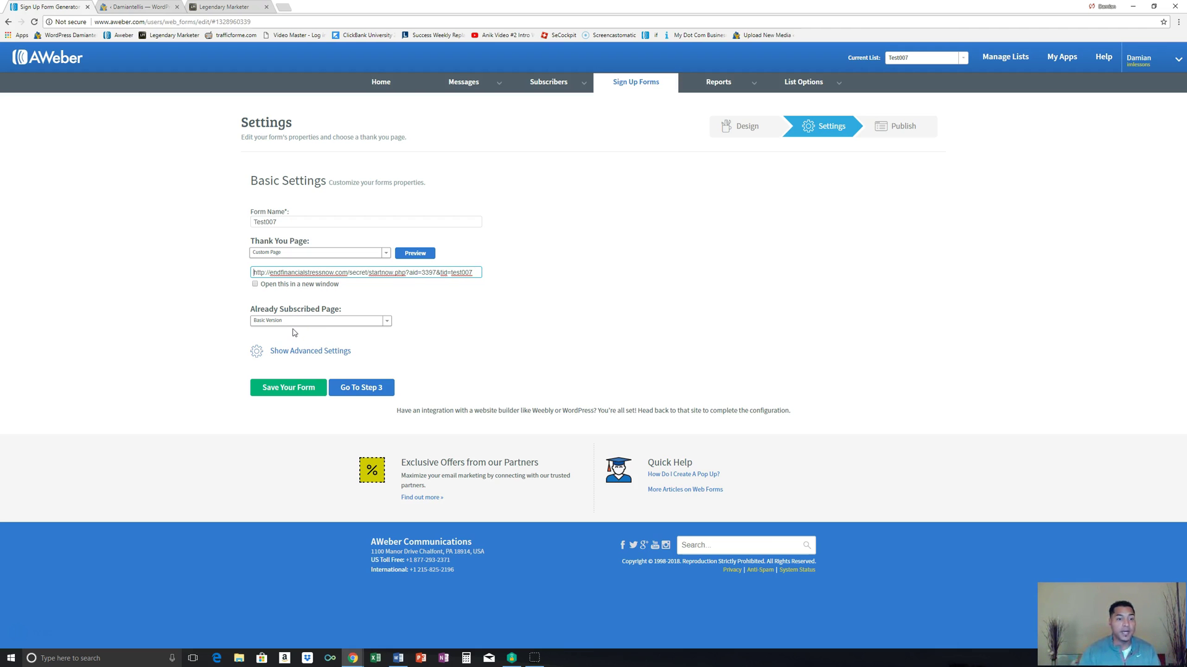
click(302, 389)
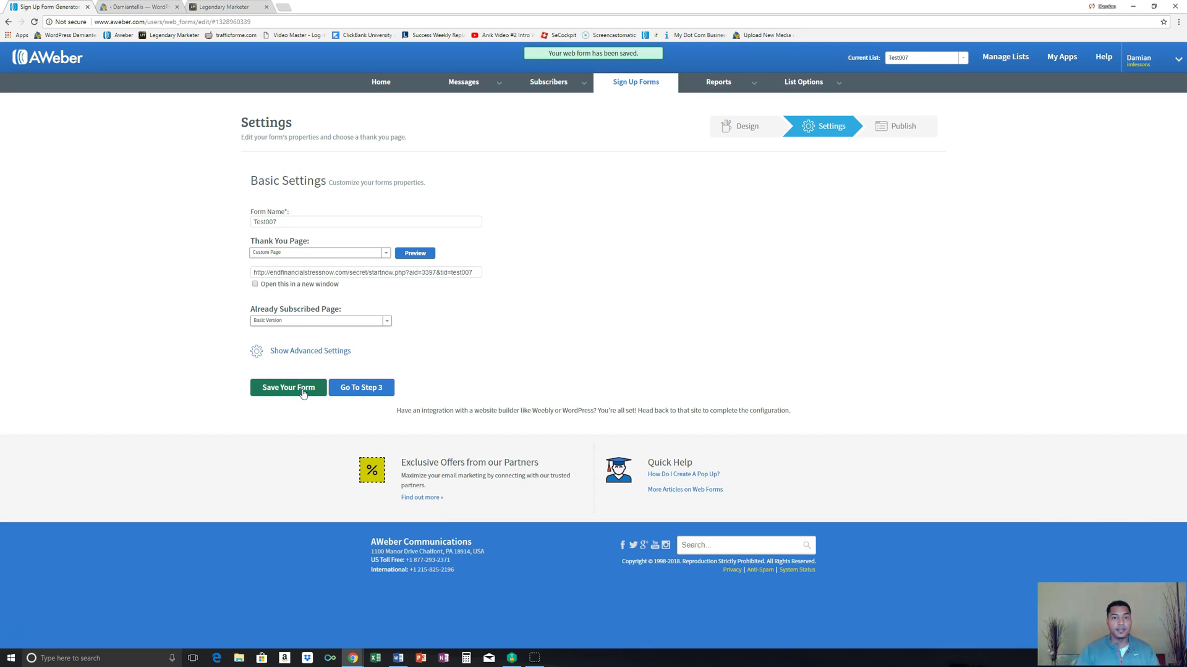
click(362, 389)
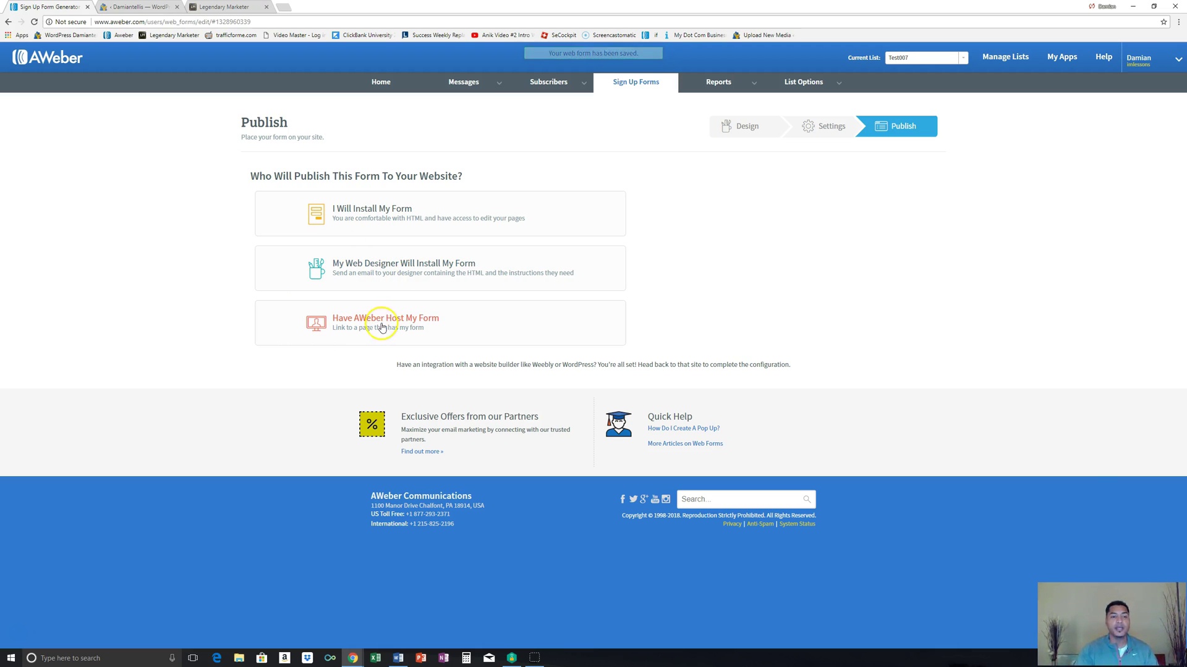
Step: Choose to install the form yourself and copy its Raw HTML Version code
click(403, 214)
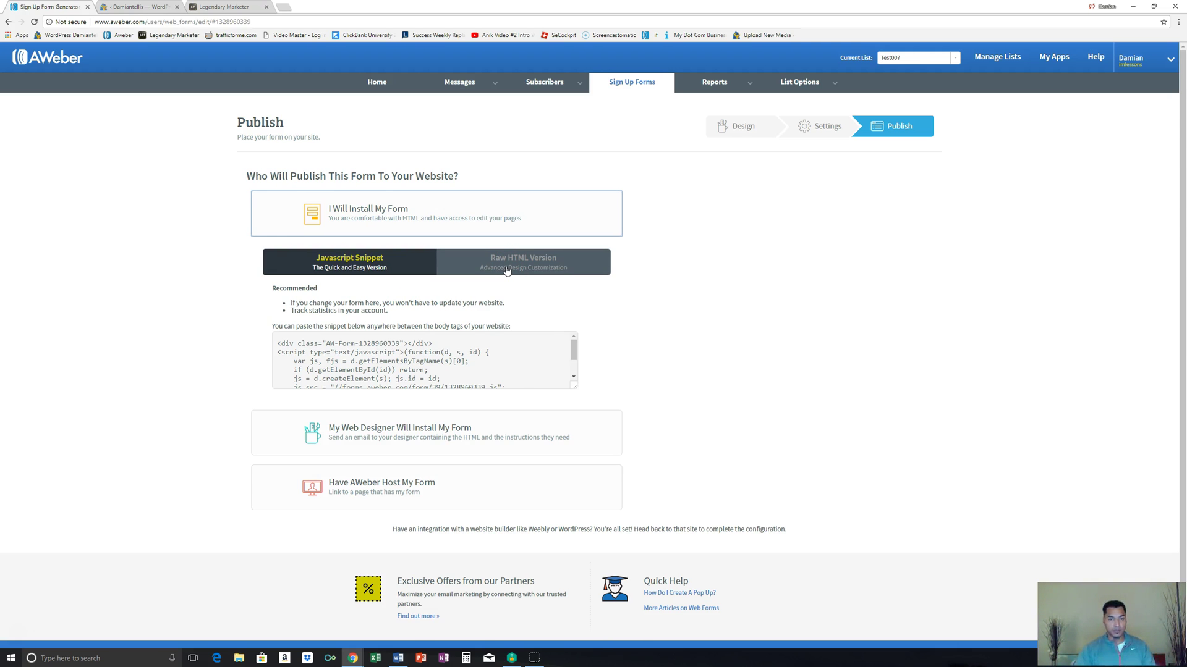
click(506, 270)
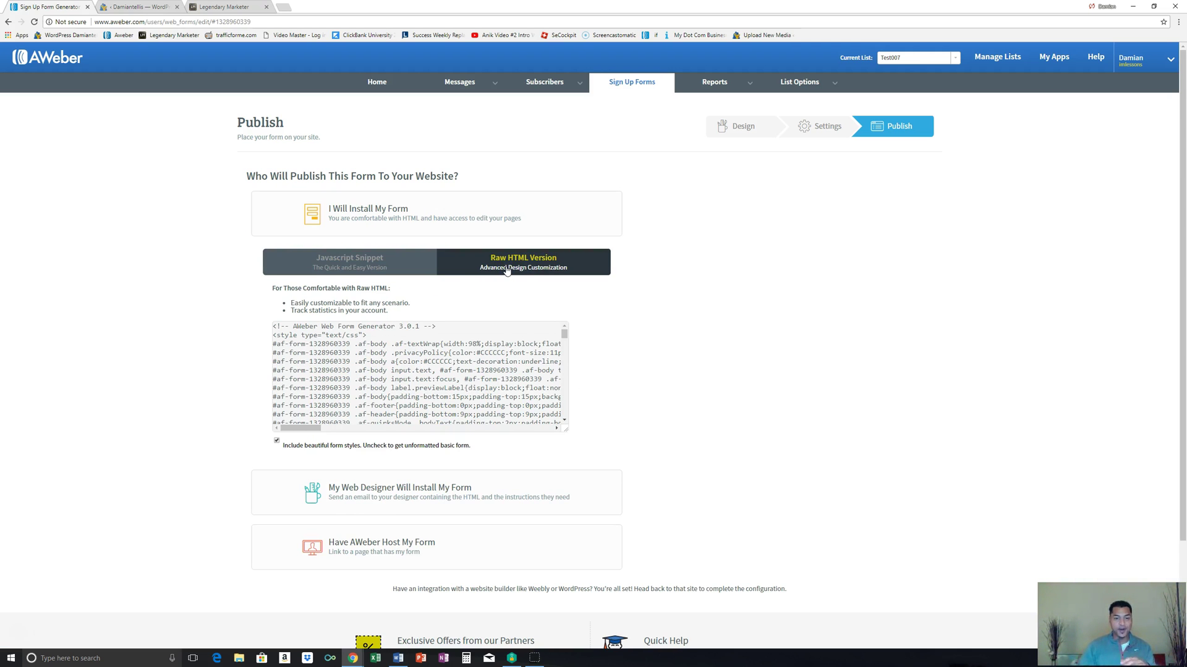
click(434, 368)
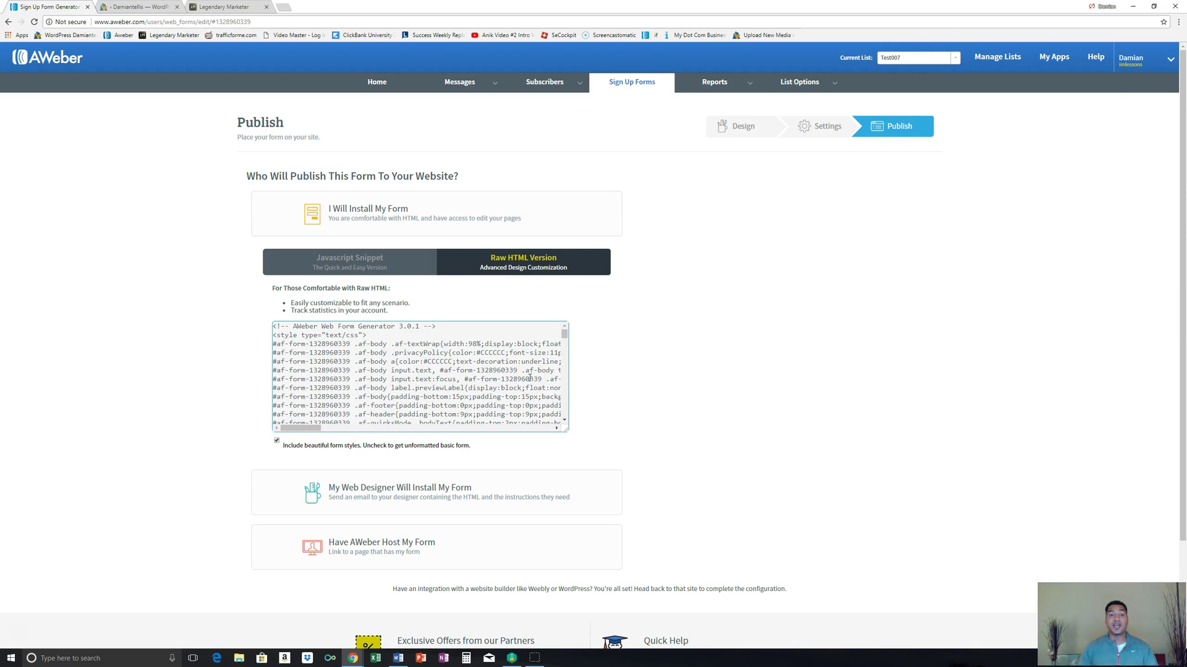
click(321, 268)
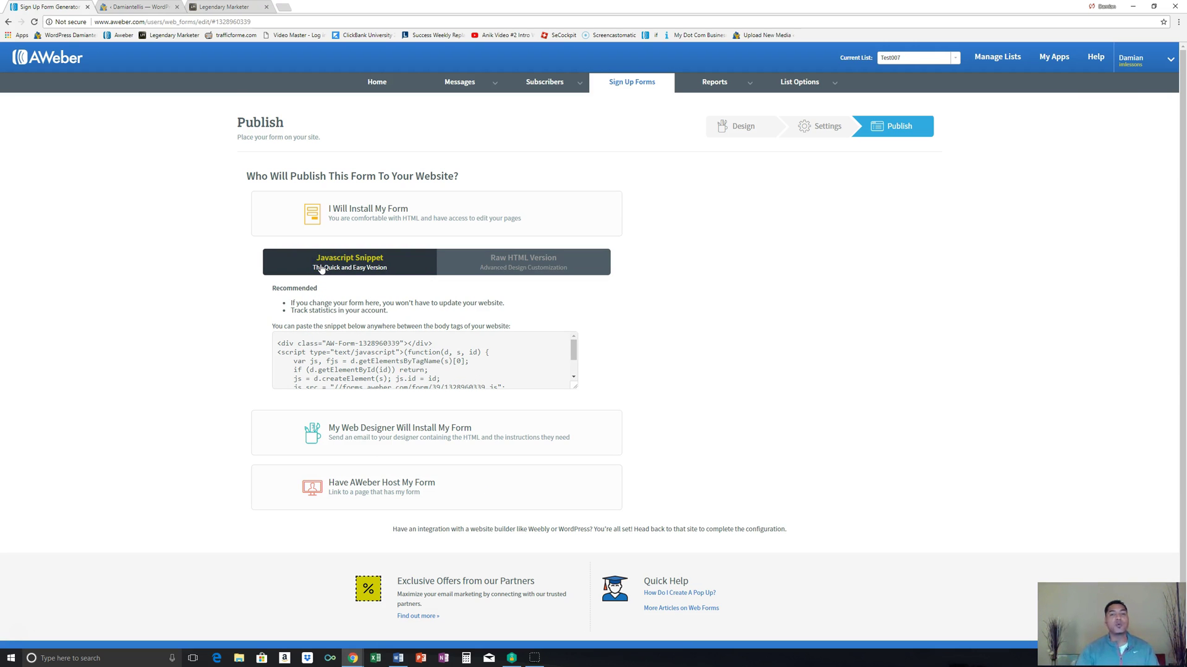
drag(539, 259, 541, 266)
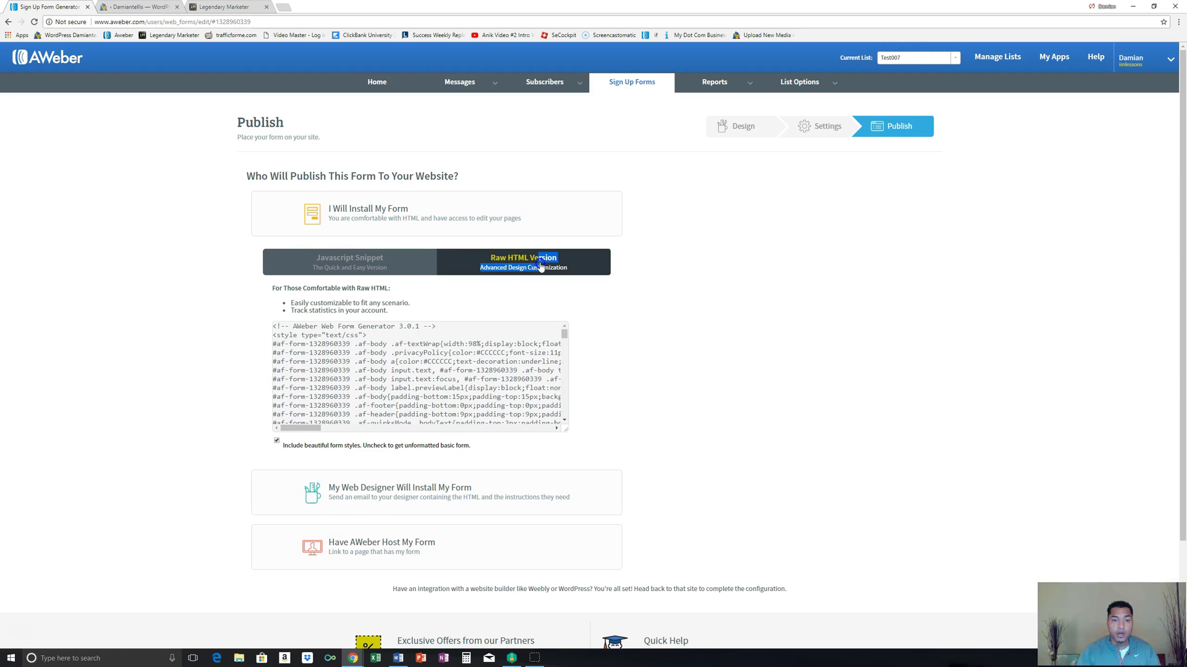
click(633, 313)
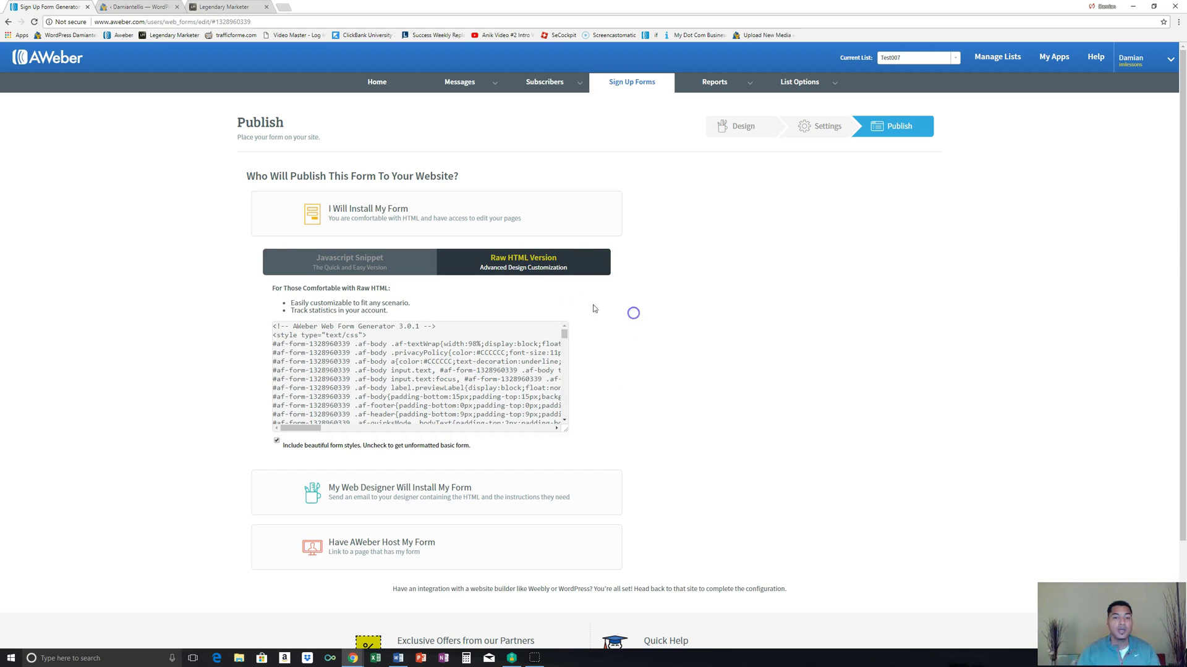
click(328, 371)
right_click(328, 371)
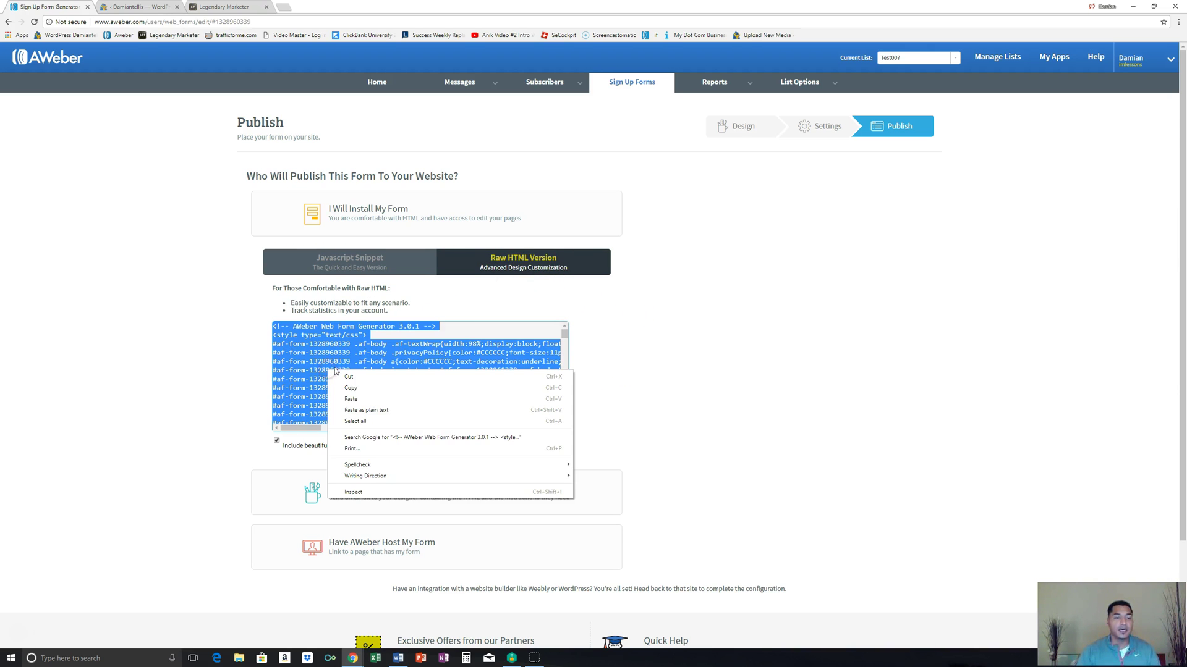
click(351, 388)
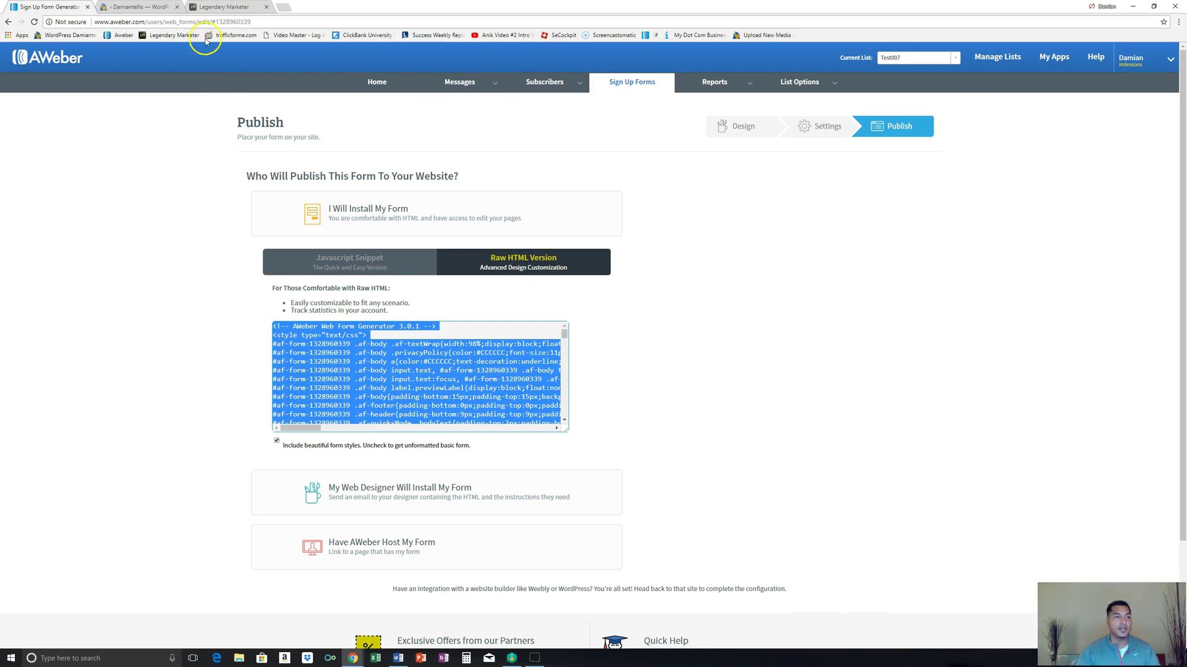
Step: Copy the AWeber Raw HTML form code, then open the squeeze page's opt-in form settings in InstaBuilder
click(147, 7)
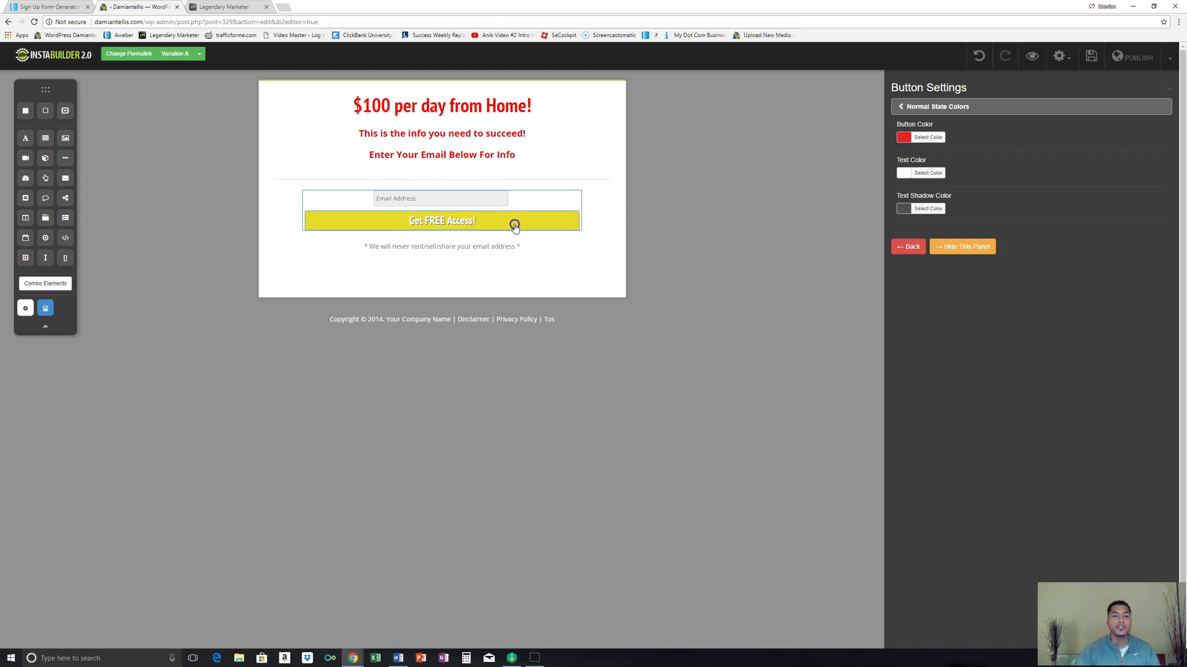
mouse_move(515, 228)
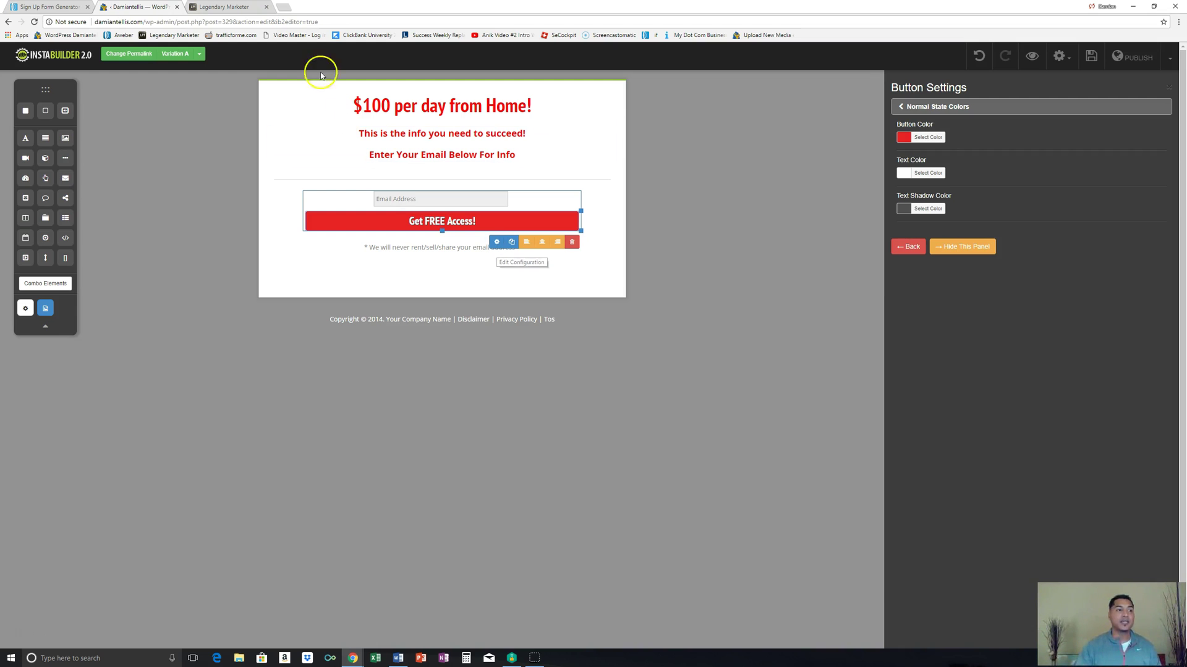
click(74, 9)
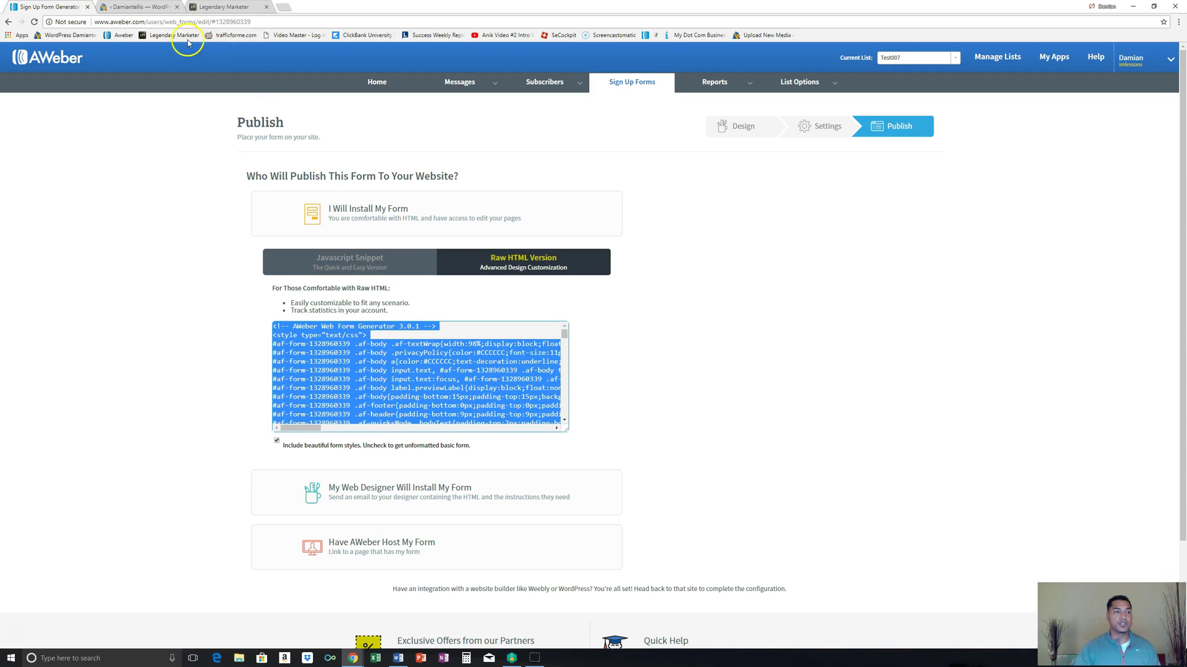
click(158, 9)
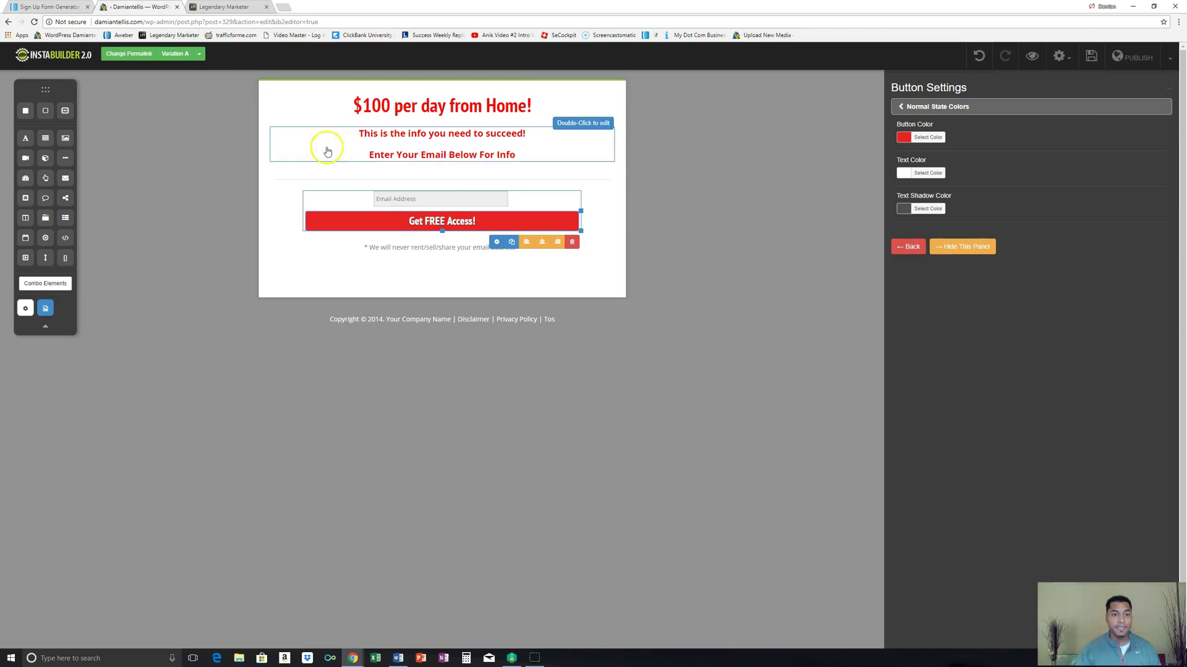
click(68, 8)
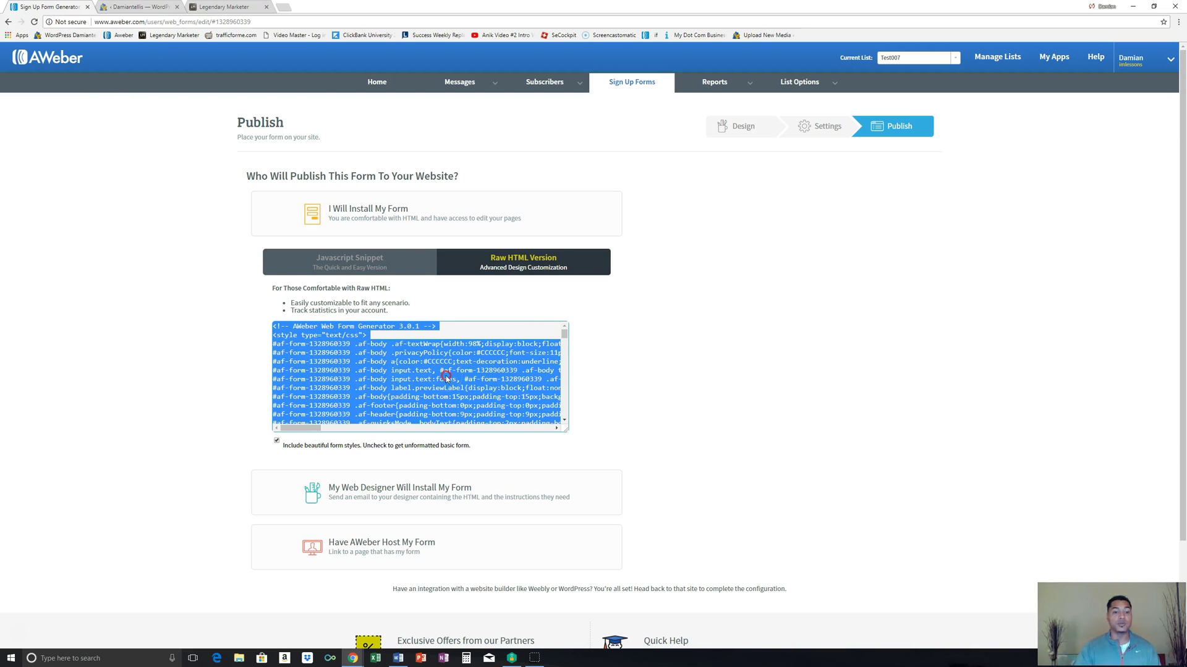
right_click(446, 379)
click(462, 394)
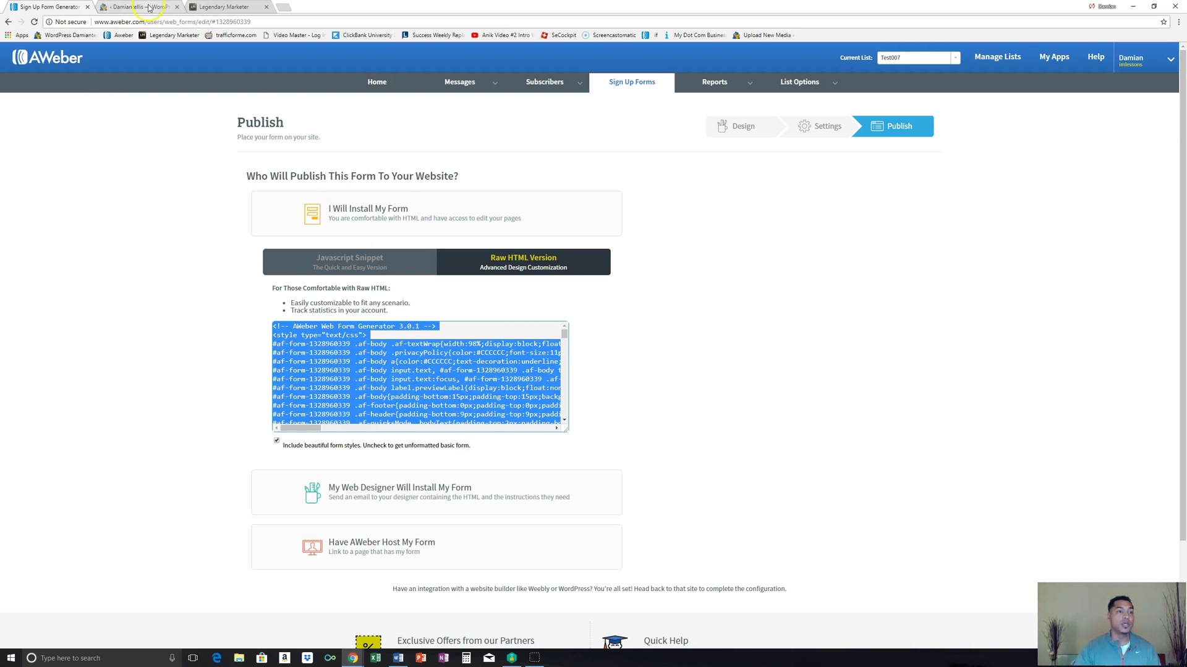
click(148, 8)
click(492, 247)
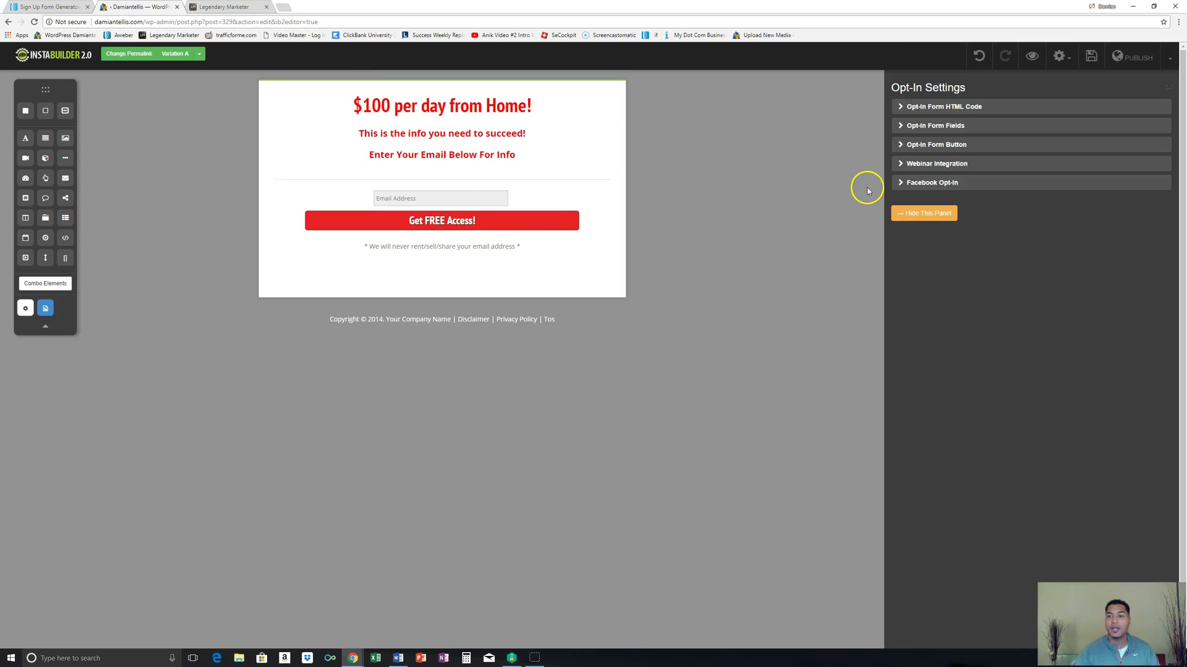
Step: Paste the AWeber form code into the Opt-In Form HTML Code box and process it
click(963, 110)
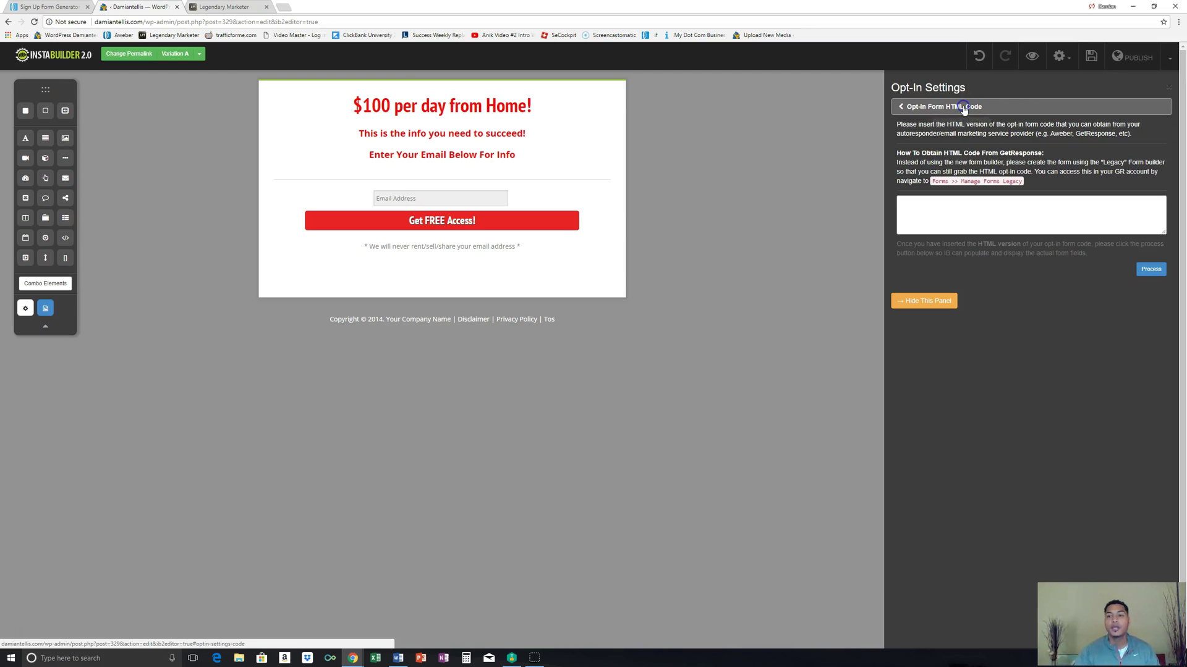
click(951, 214)
right_click(939, 212)
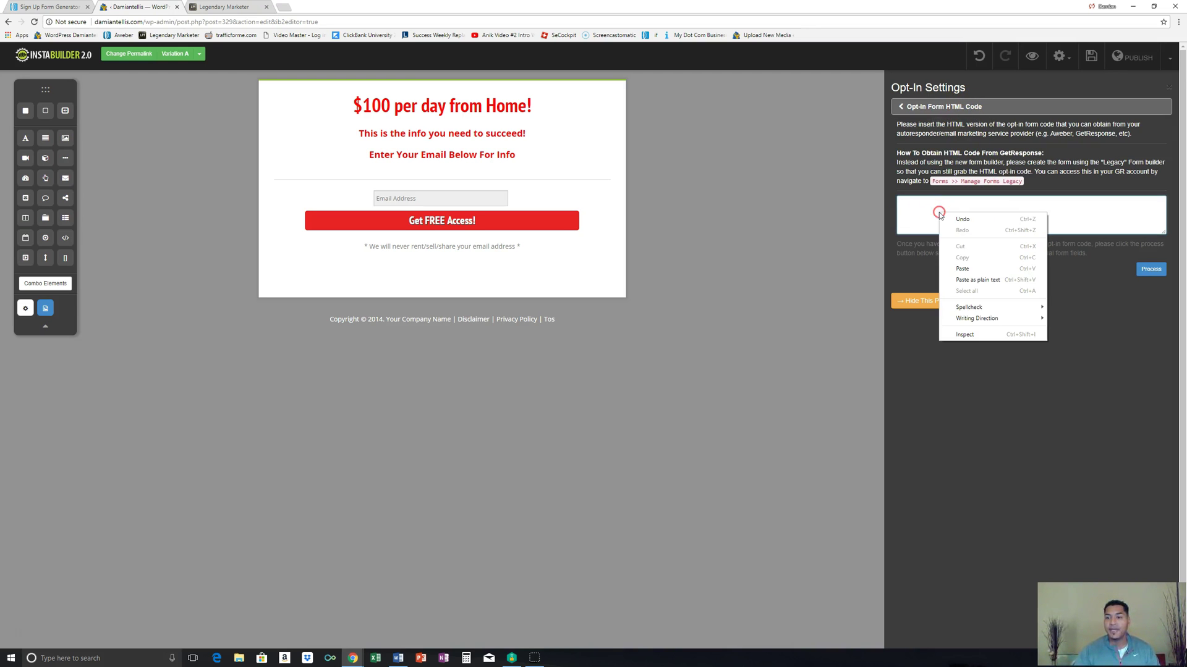
click(962, 260)
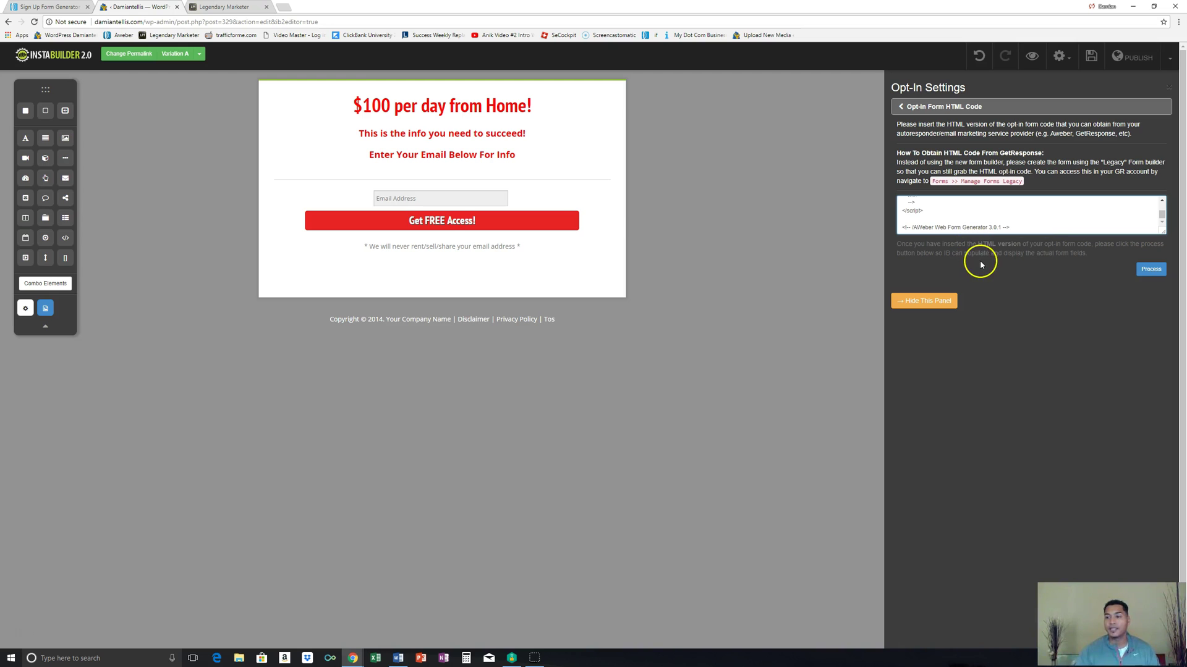
click(1152, 272)
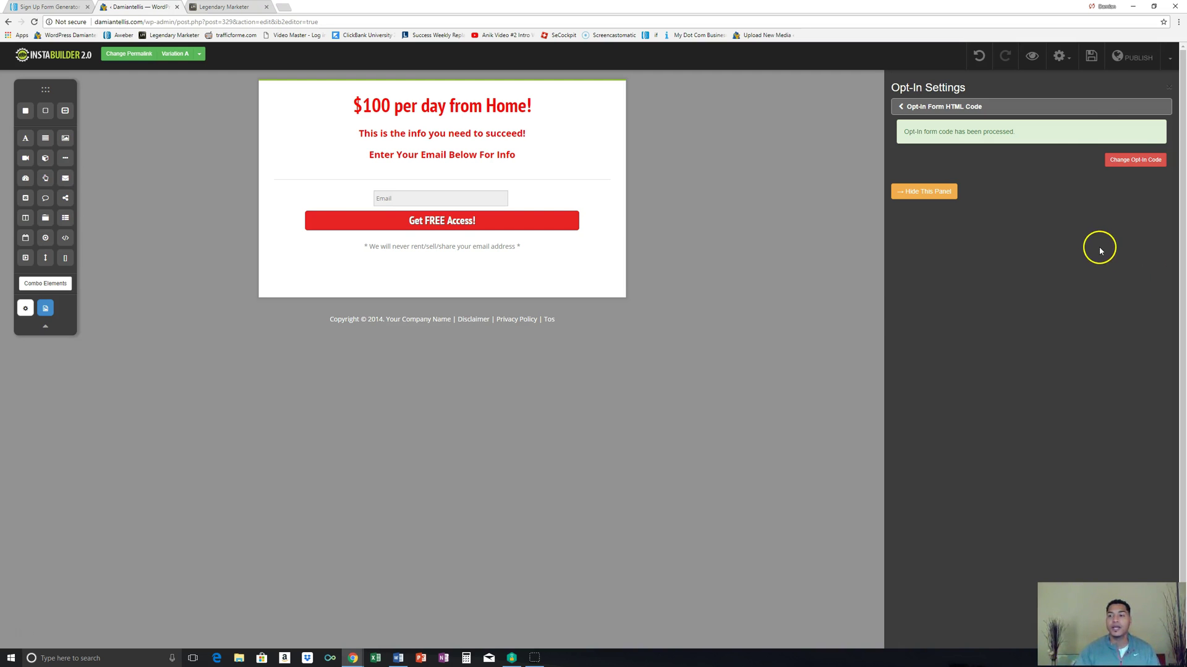
Step: Save and publish the updated squeeze page
click(1092, 57)
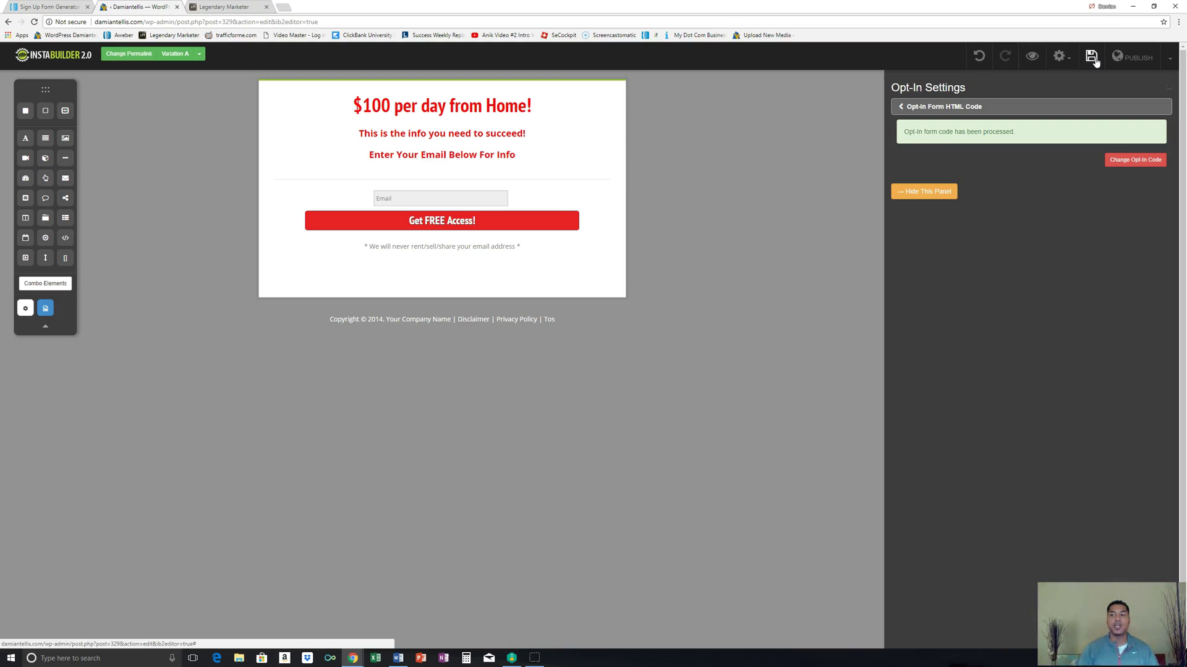
click(1132, 58)
click(954, 196)
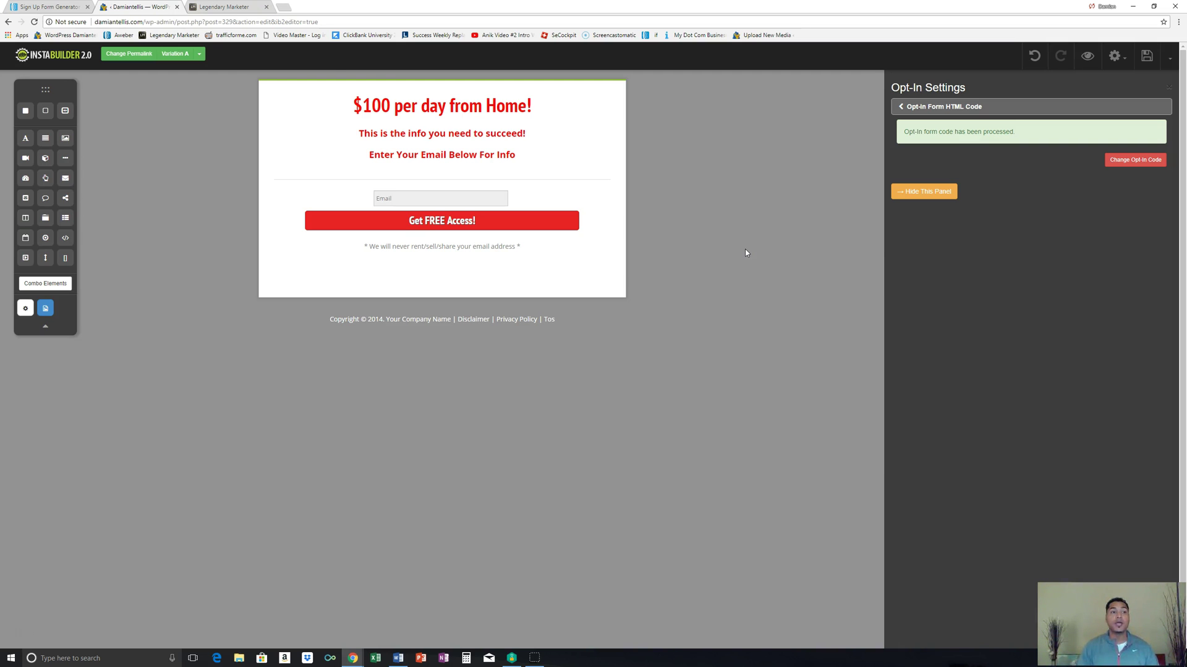
click(67, 7)
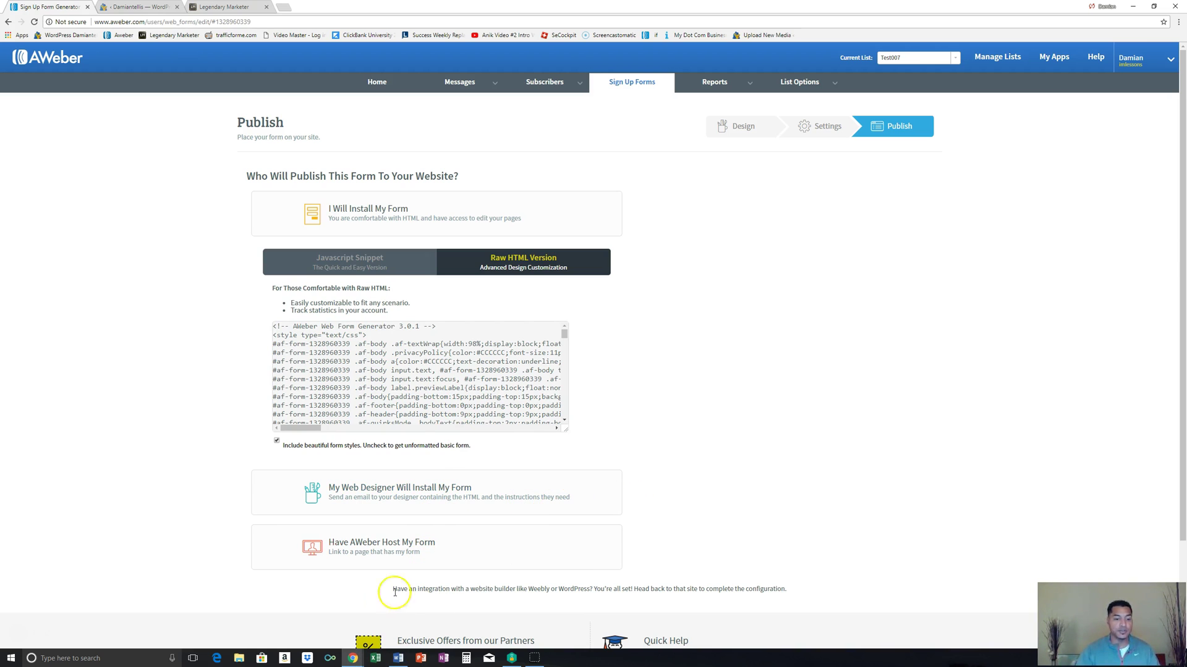
click(353, 658)
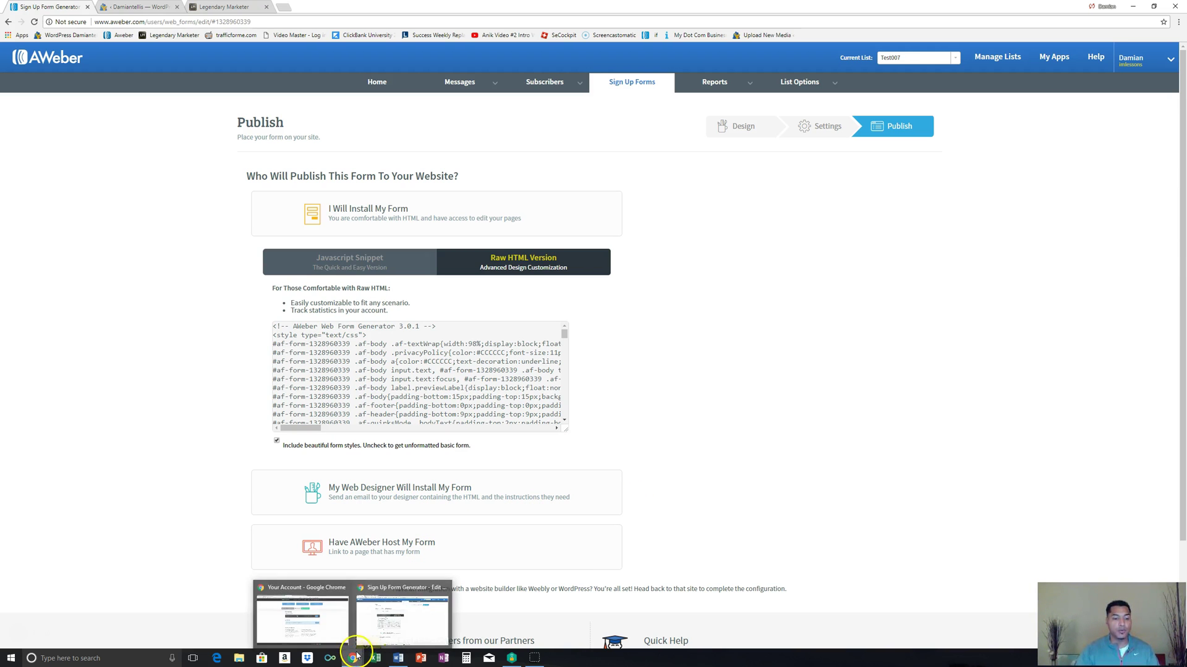
click(398, 659)
right_click(406, 198)
click(538, 203)
drag(514, 196, 316, 198)
right_click(342, 196)
click(354, 210)
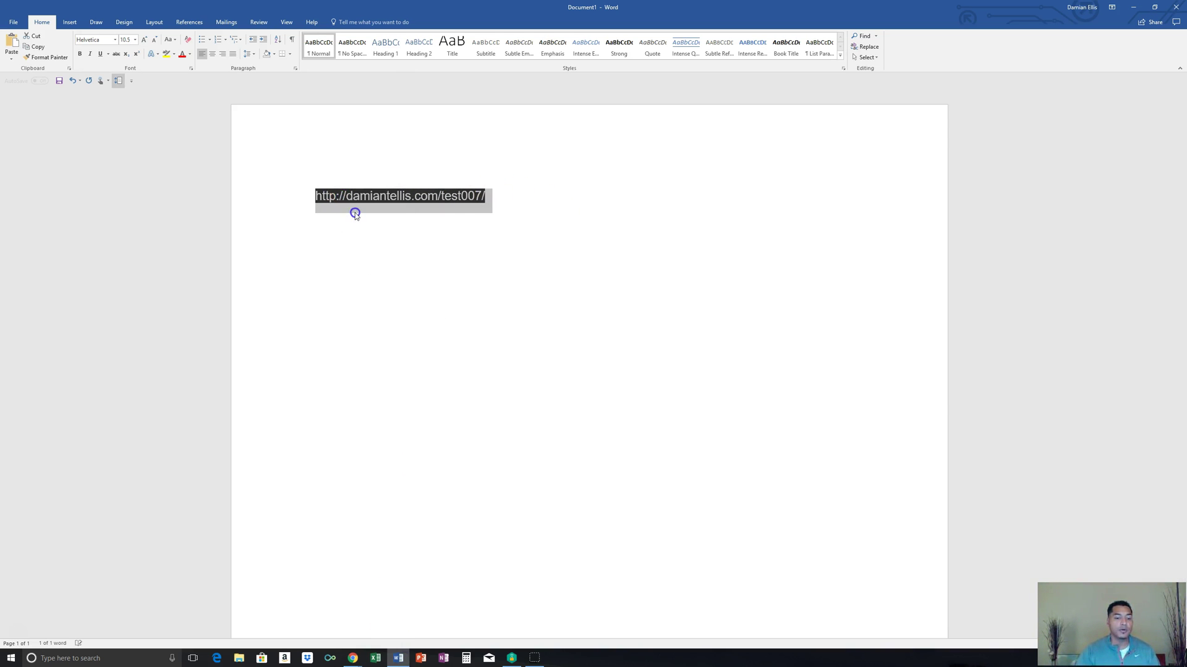
right_click(357, 660)
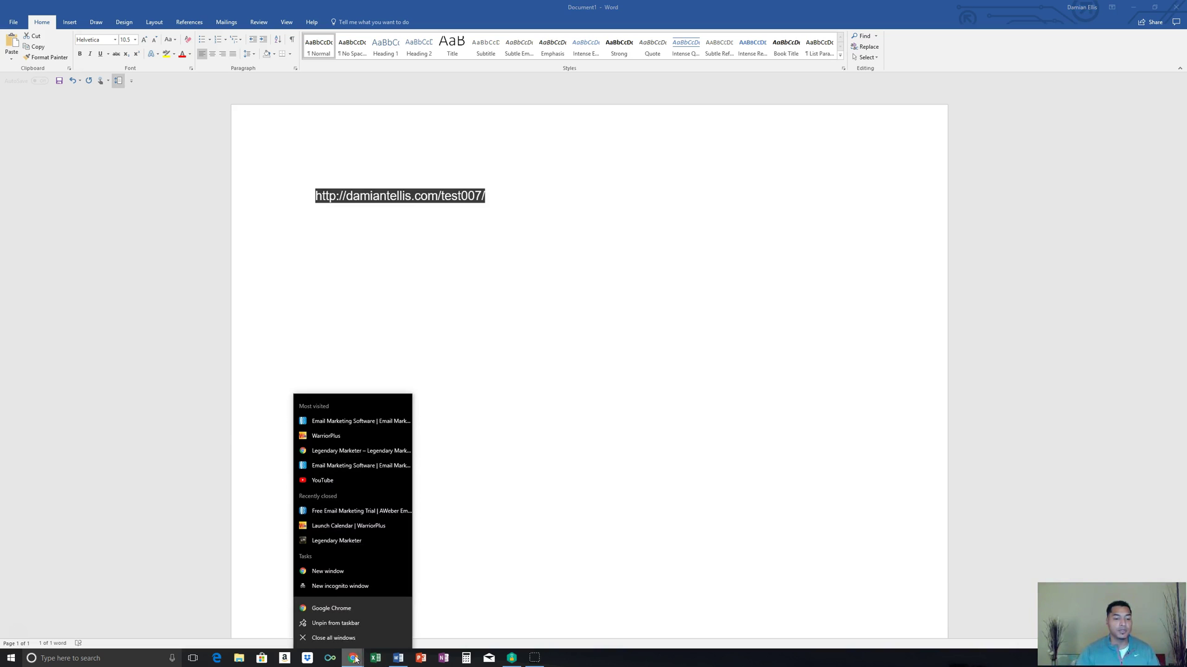
click(349, 610)
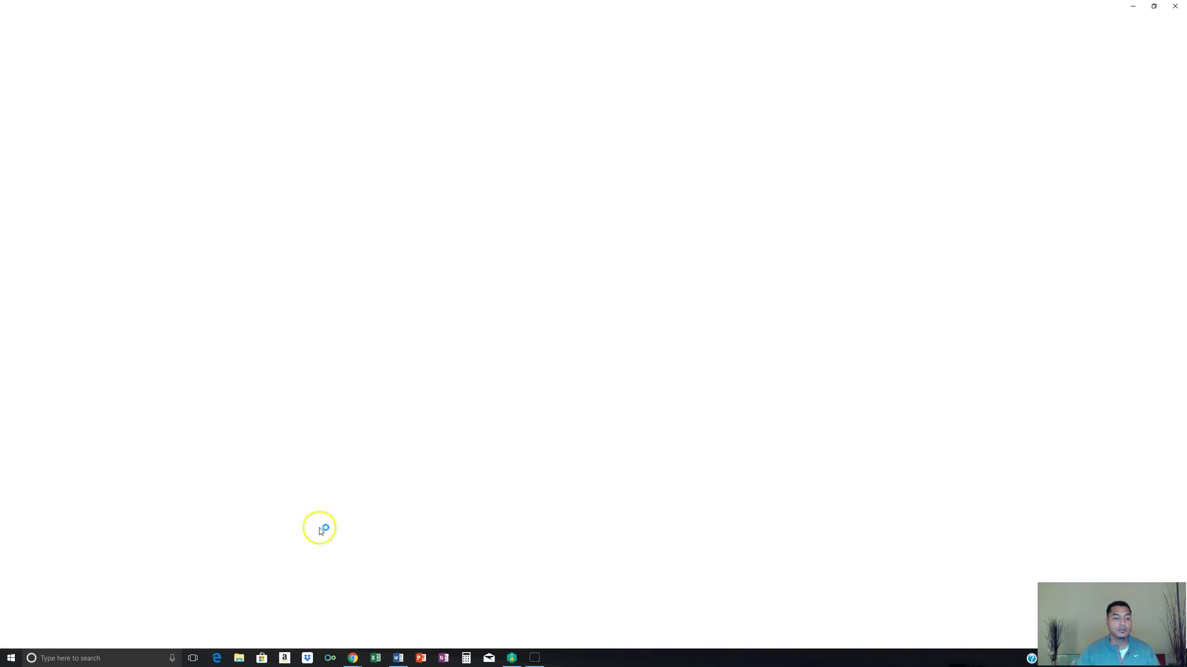
Step: Load the test007 page, submit a saved test email via Get FREE Access!, then close the window
right_click(87, 20)
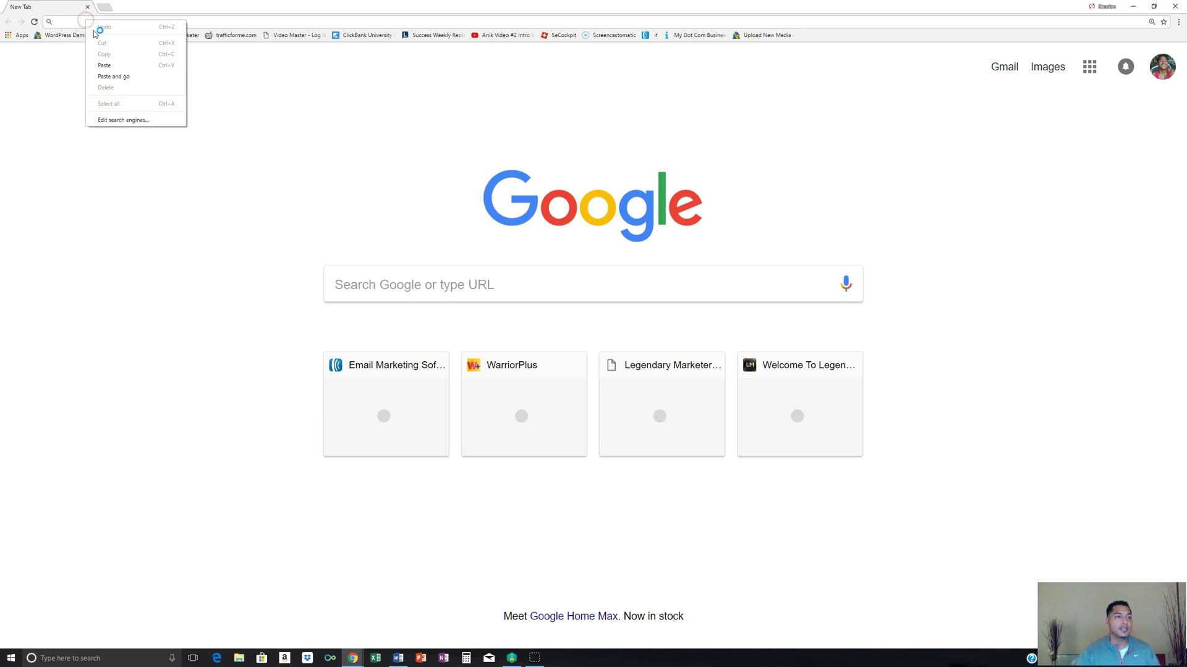
click(117, 77)
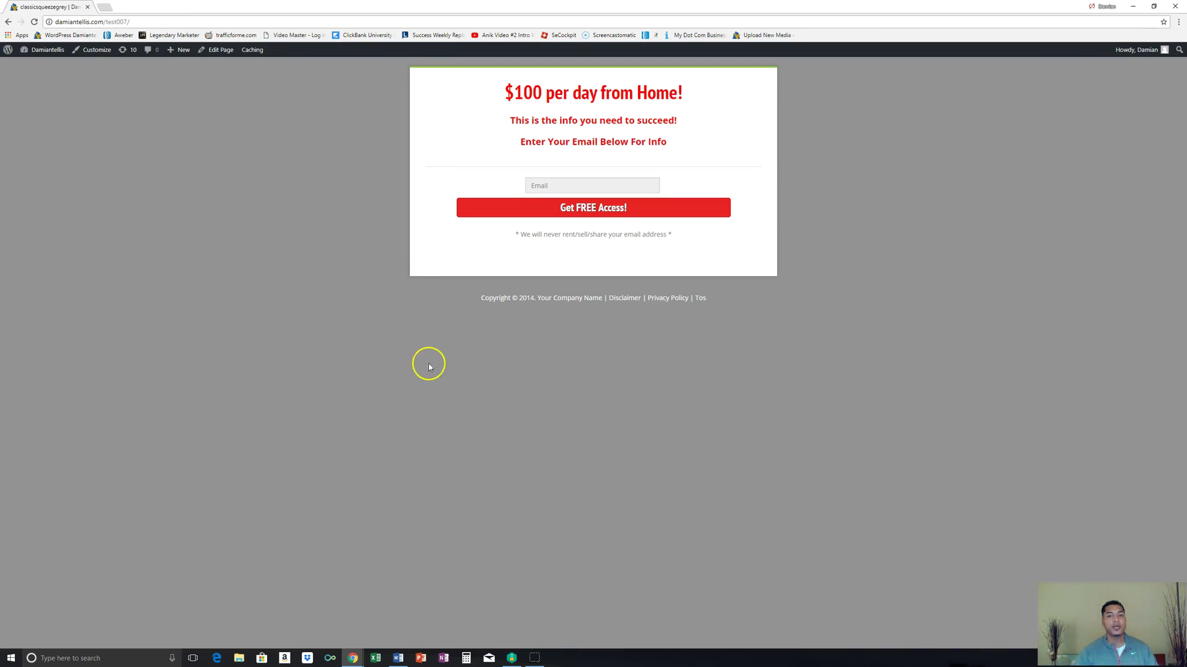
click(556, 184)
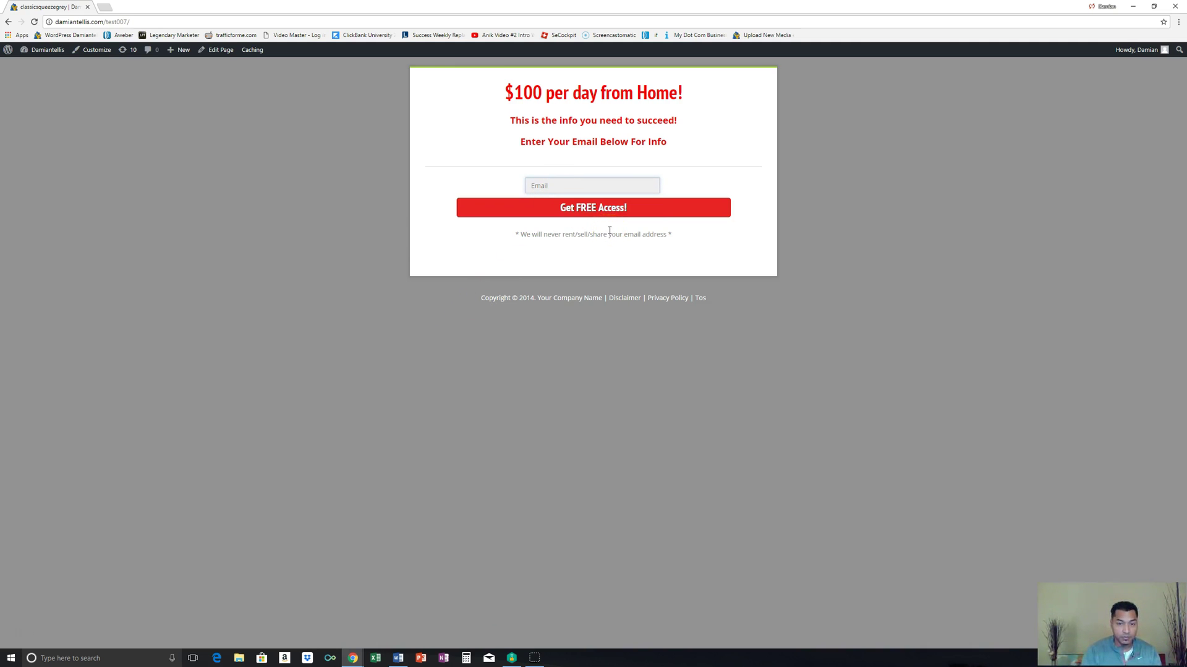
text(da)
click(588, 211)
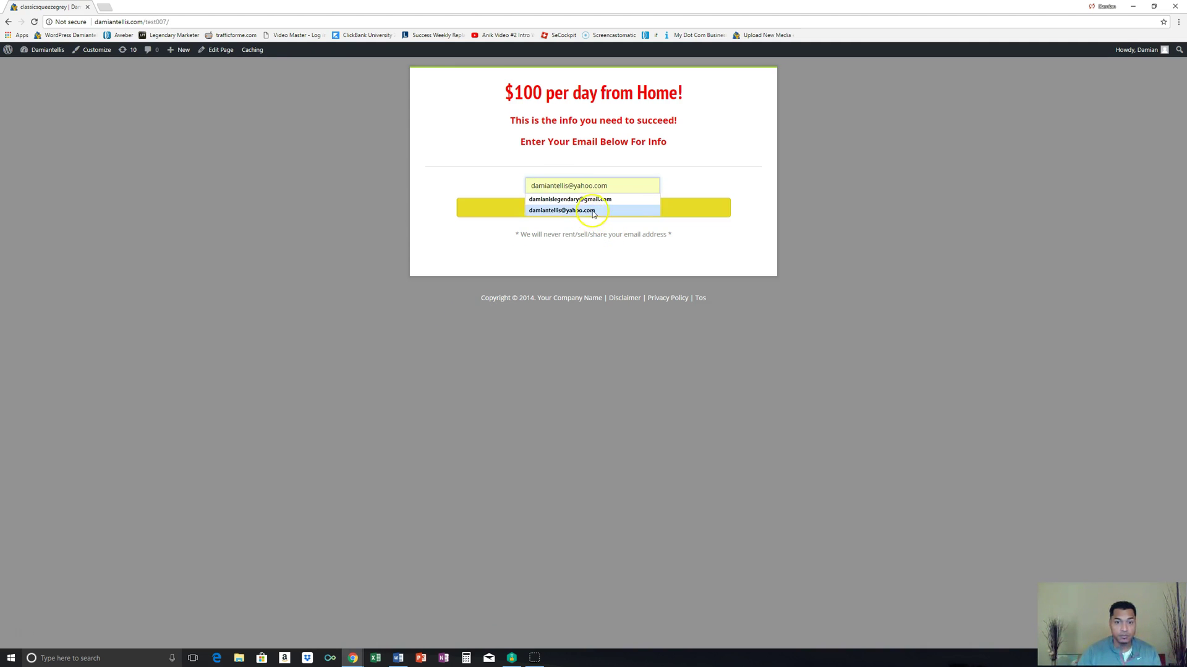
click(590, 216)
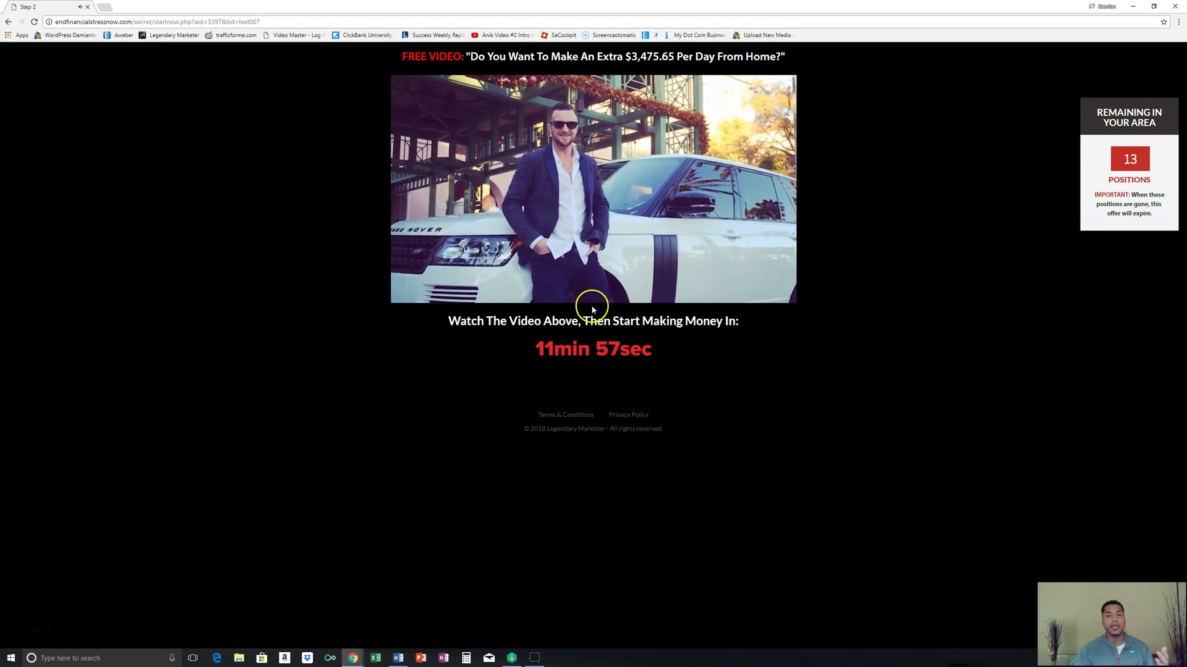
click(1174, 8)
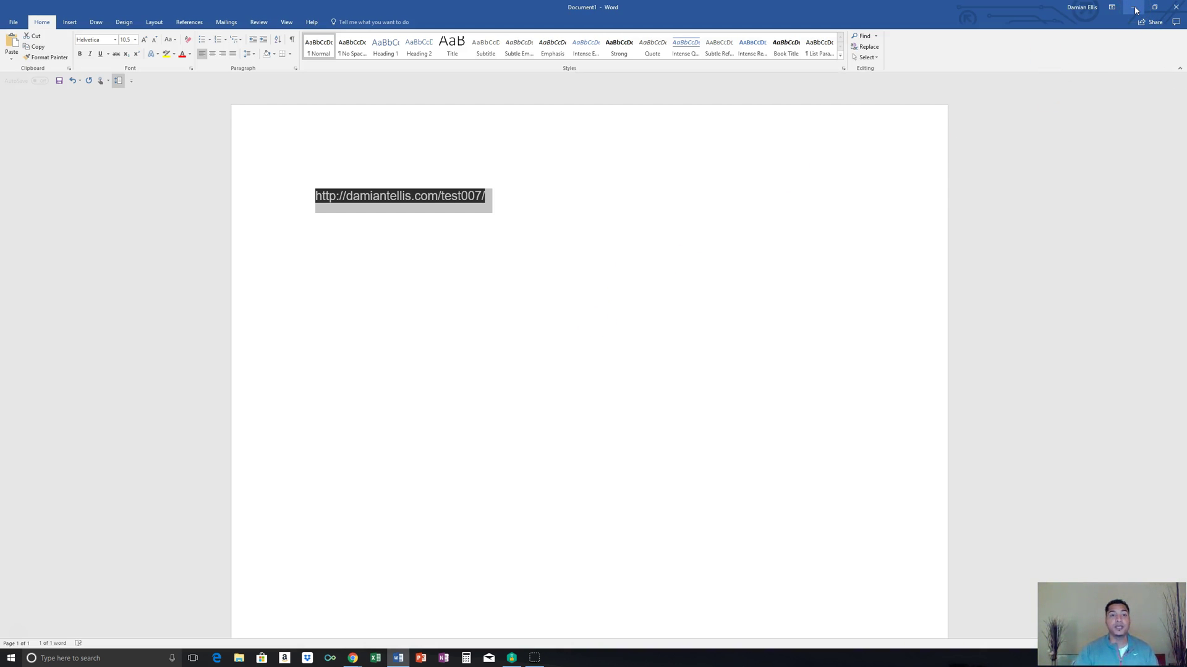
Step: Close Word choosing Don't Save, then return to the WordPress tab with the InstaBuilder editor
click(1177, 9)
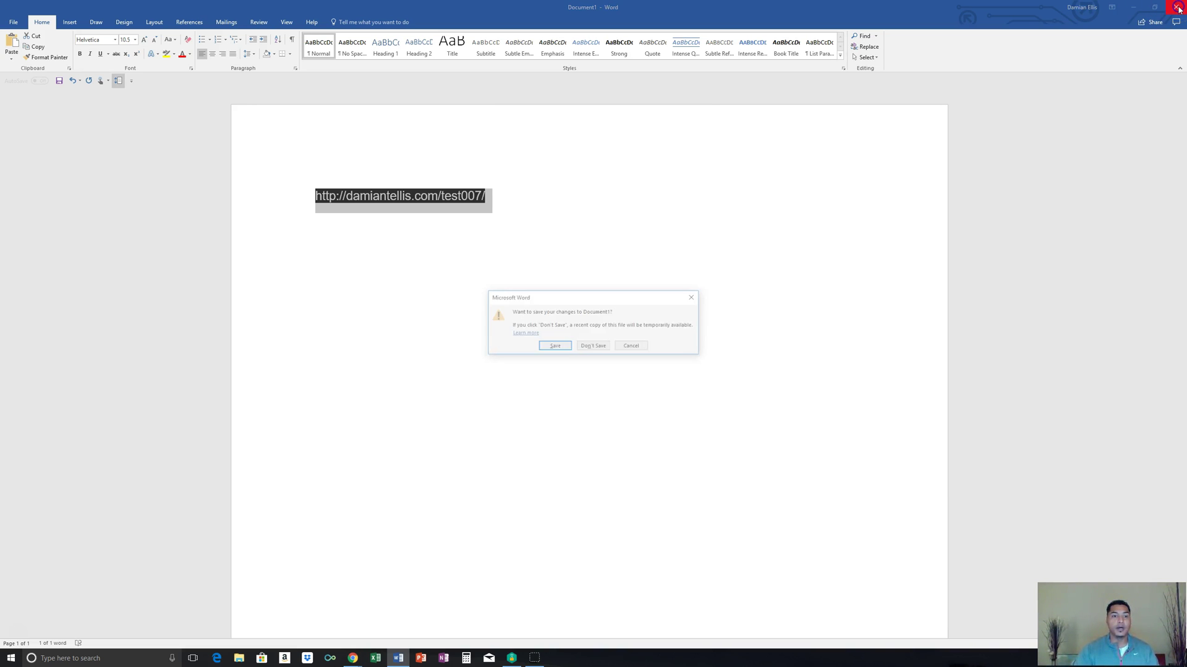
click(592, 347)
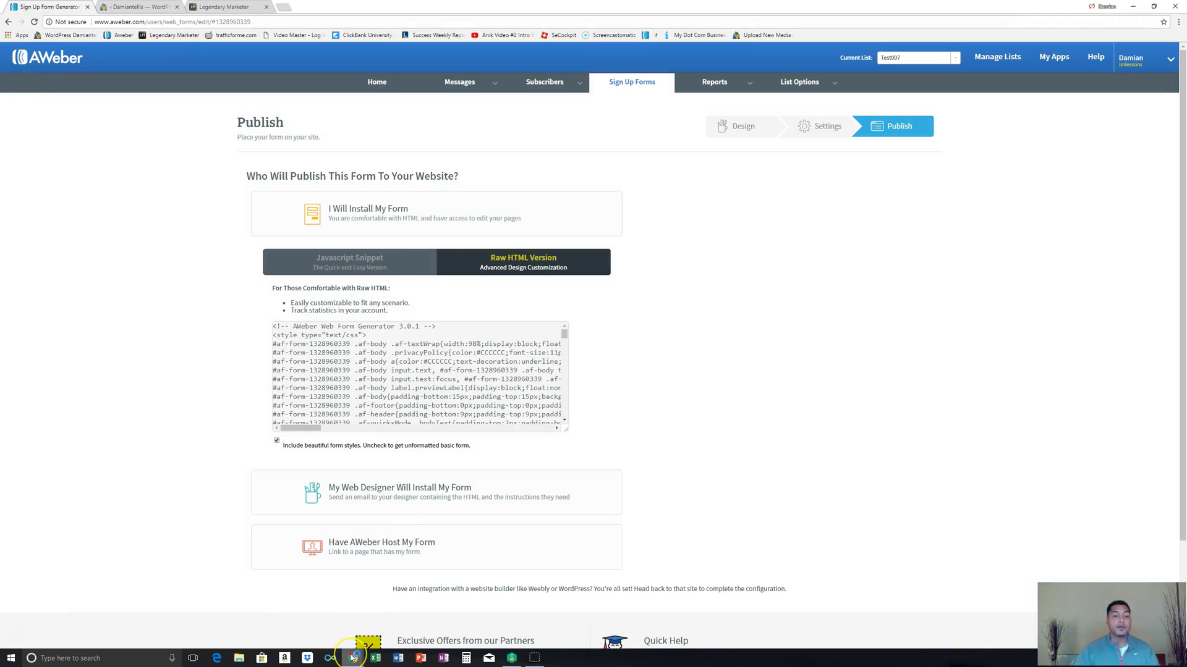
click(345, 652)
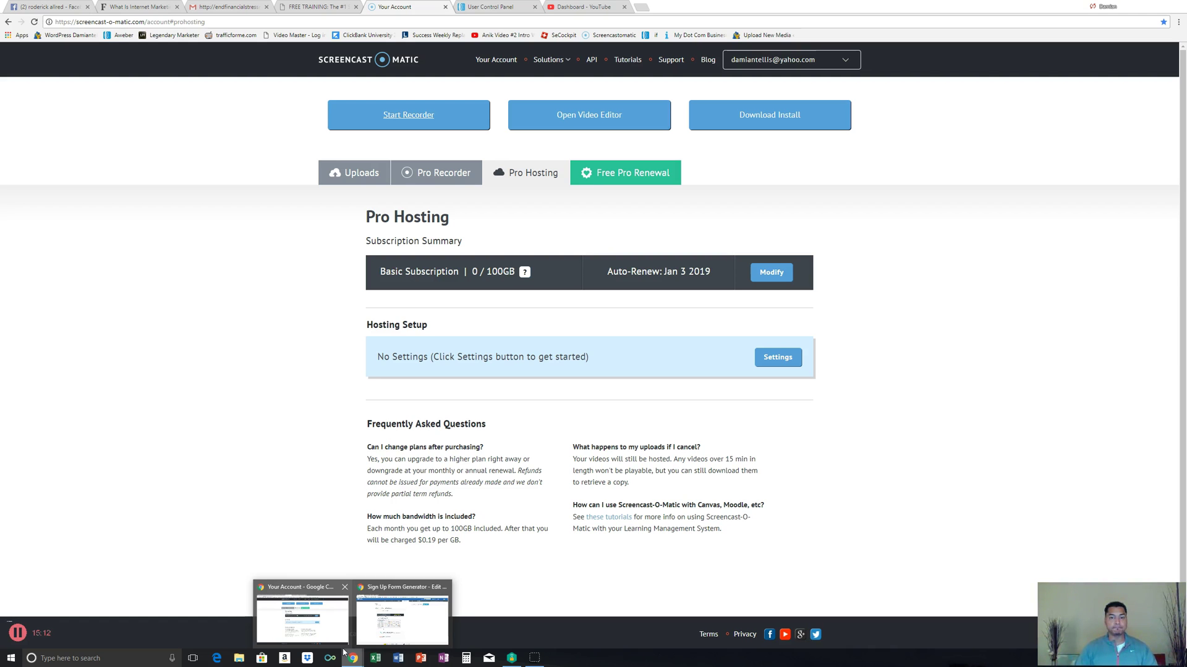
click(401, 618)
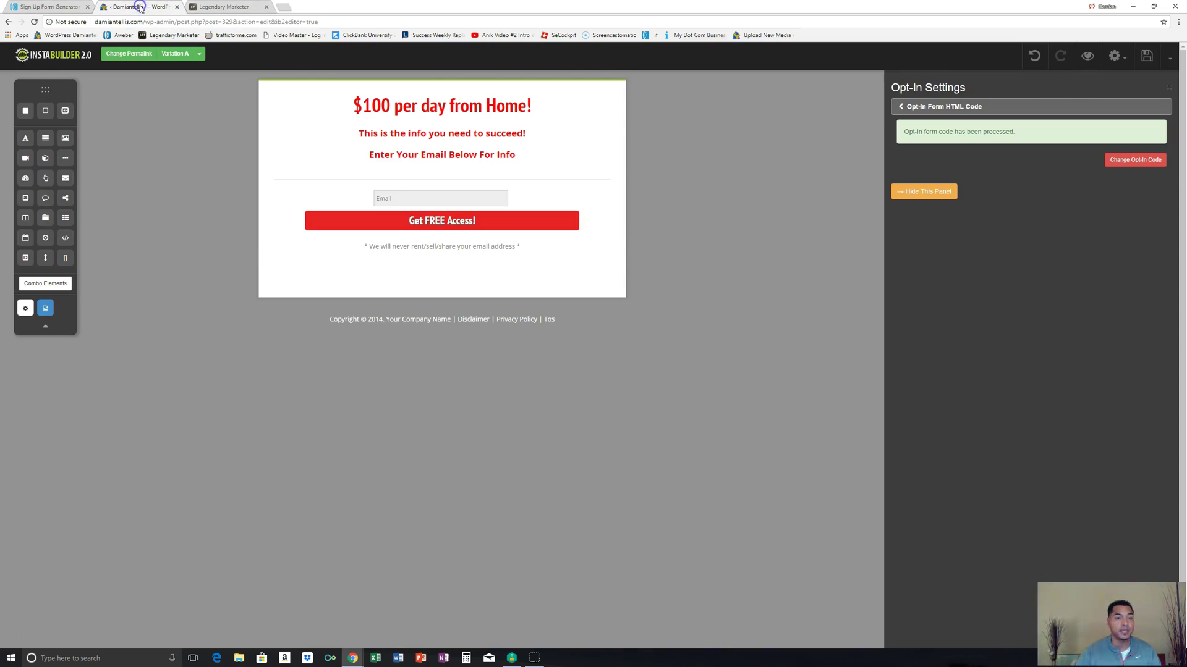
click(137, 7)
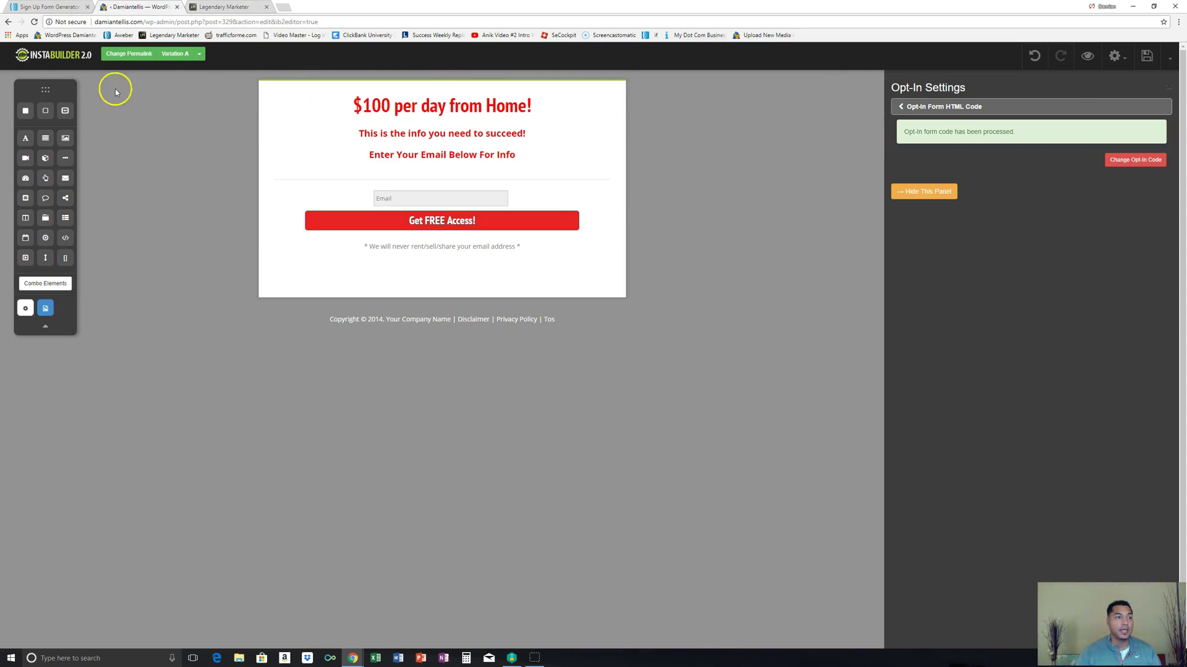